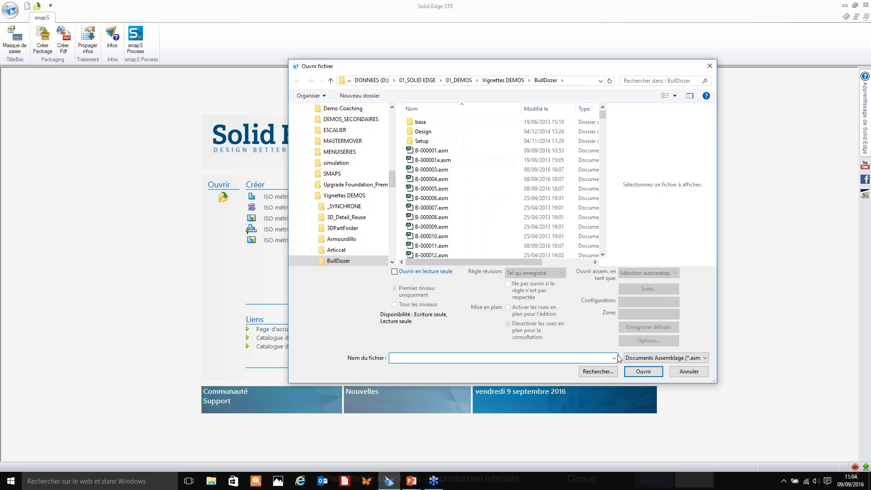
Review the options for opening small, medium and large assemblies (Ouvrir assemblage en tant que) without changing them.
left_click(683, 373)
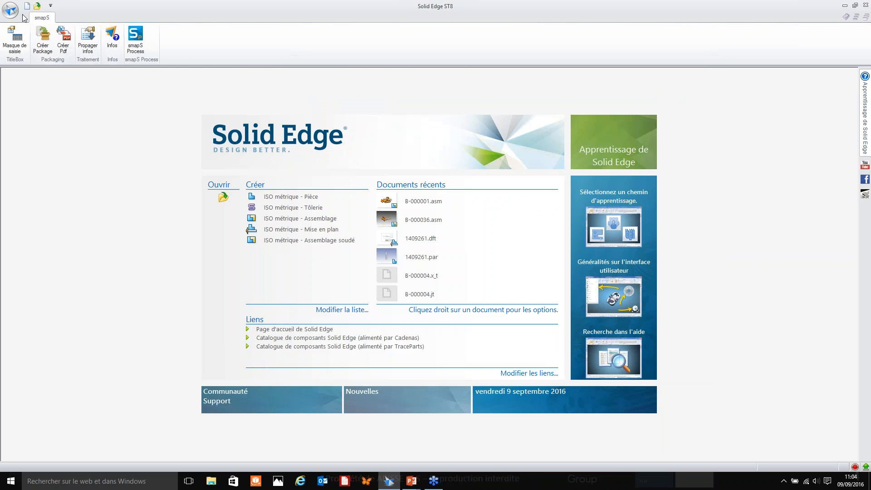
left_click(10, 10)
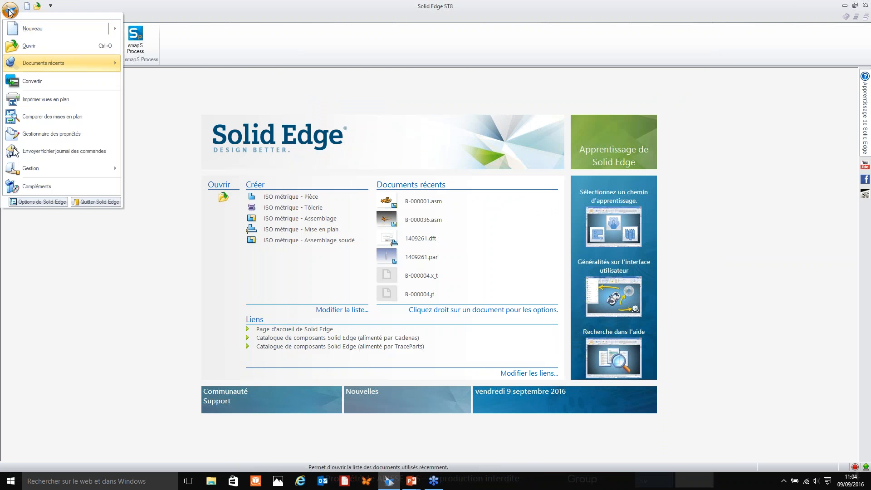
left_click(40, 203)
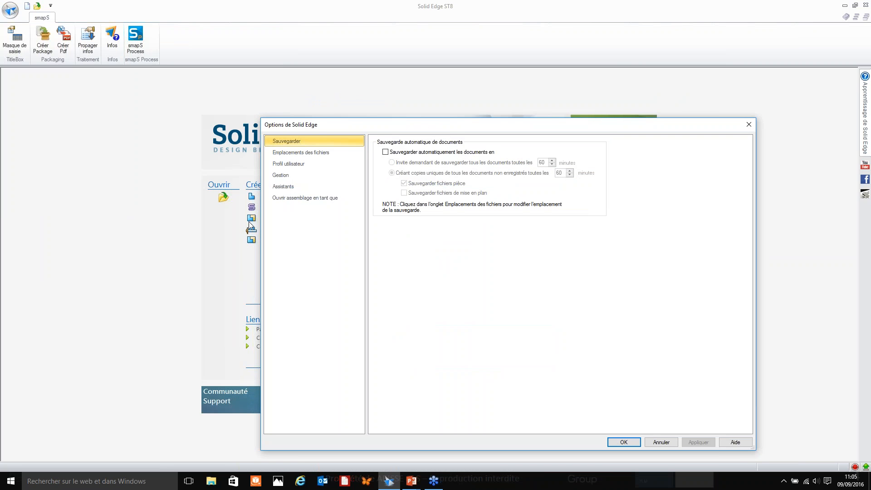
left_click(296, 201)
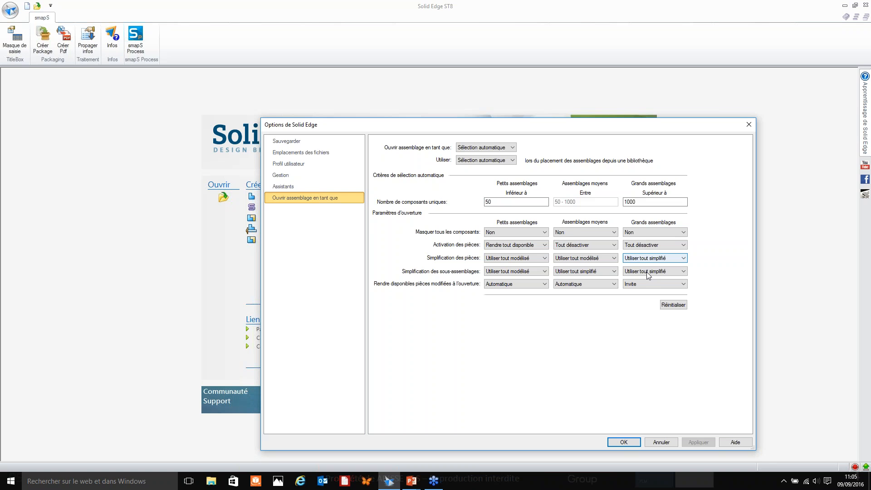
left_click(623, 442)
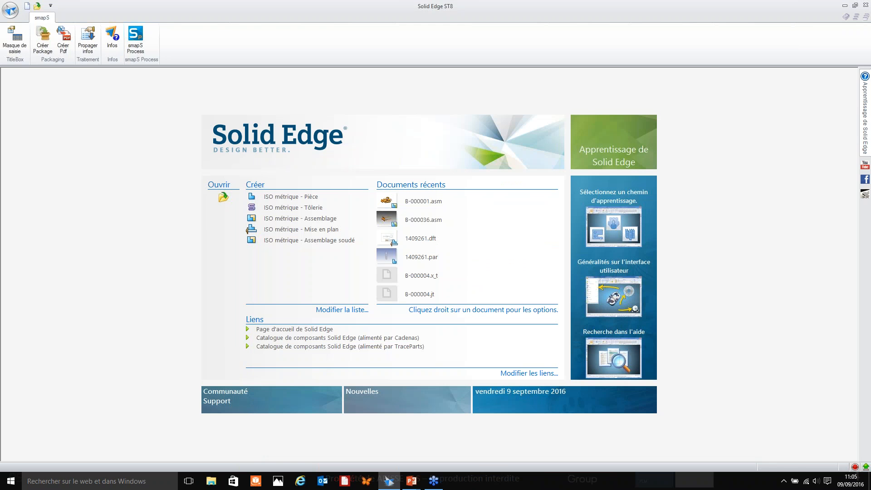
Open B-000001.asm from the BullDozer folder as a large assembly (Grand assemblage) with its preset opening parameters.
left_click(223, 196)
left_click(434, 150)
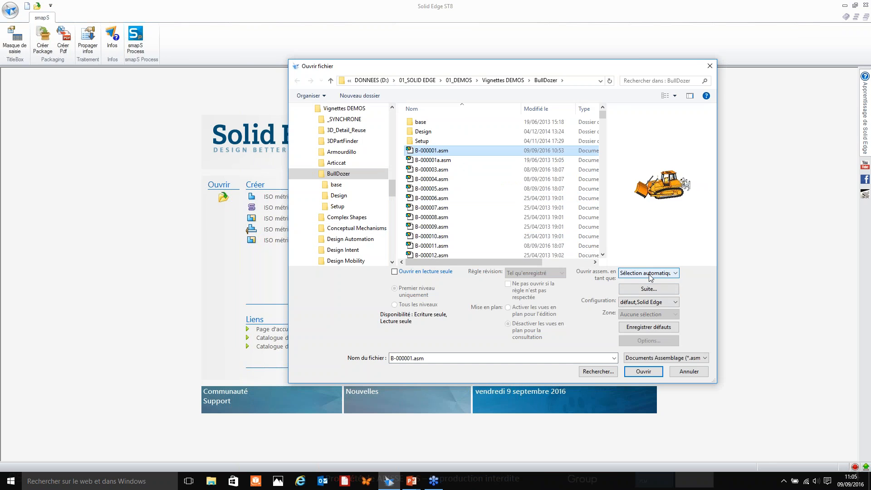
left_click(650, 274)
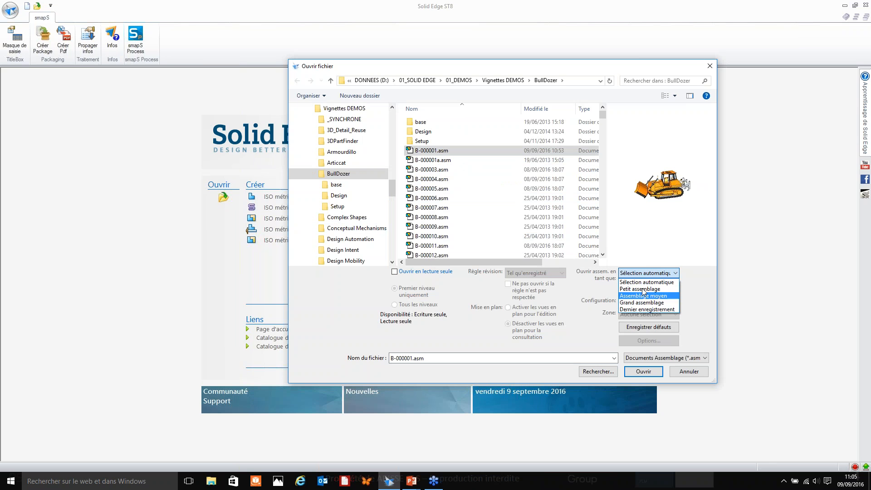
left_click(642, 283)
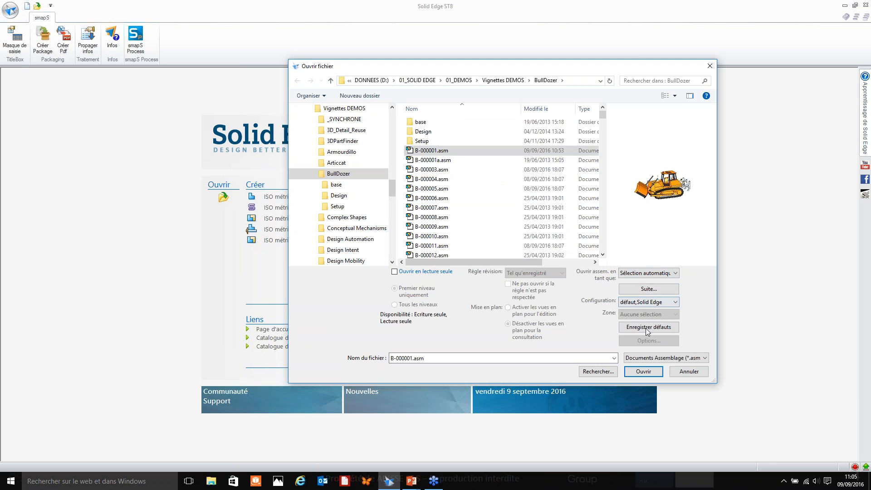
left_click(639, 287)
left_click(546, 180)
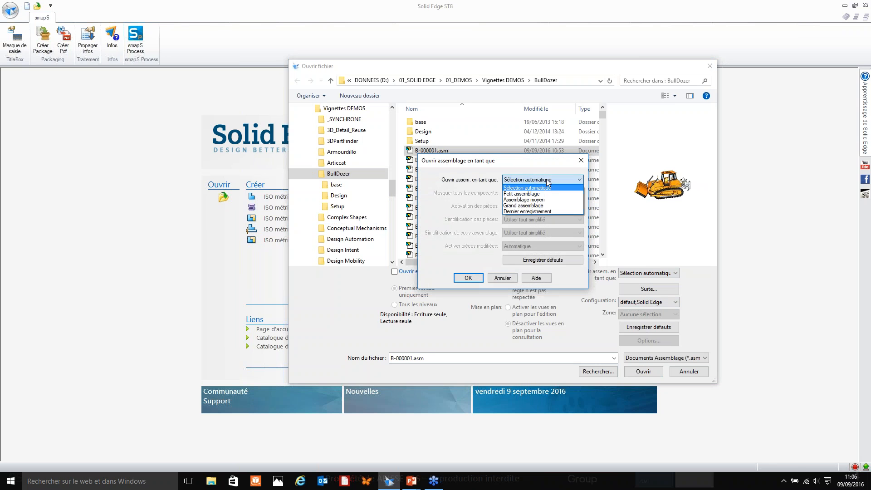
left_click(525, 206)
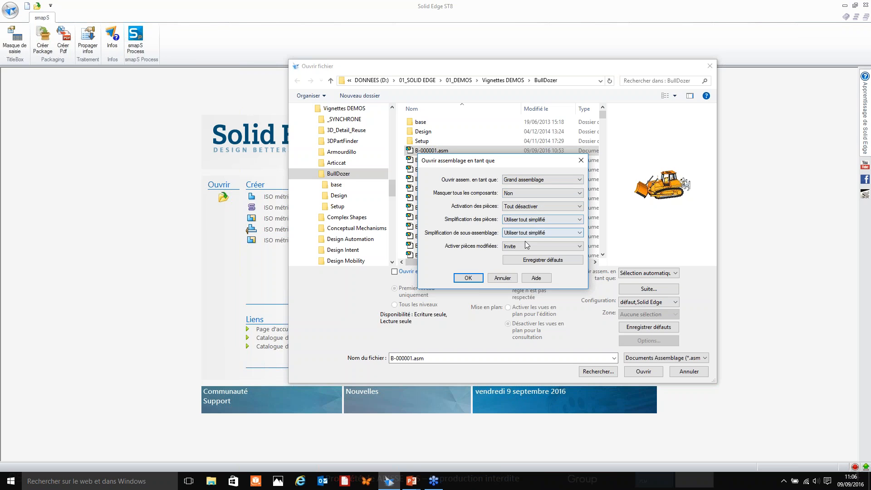
left_click(470, 277)
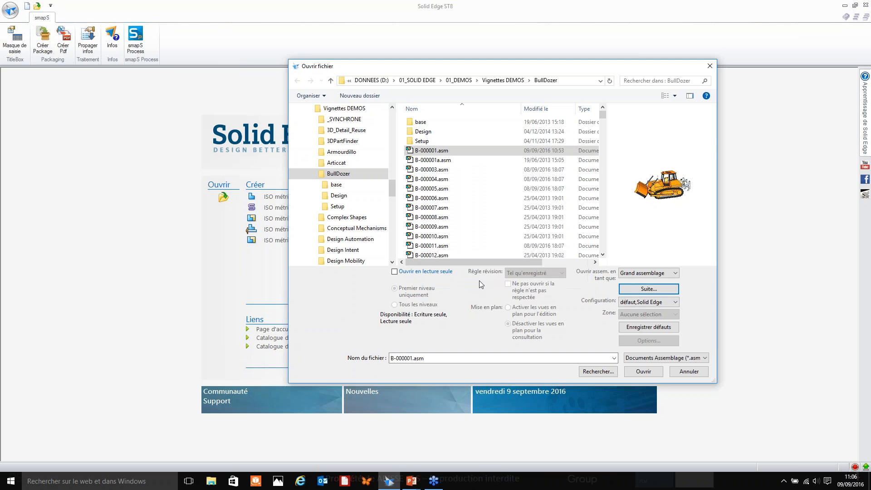
left_click(641, 375)
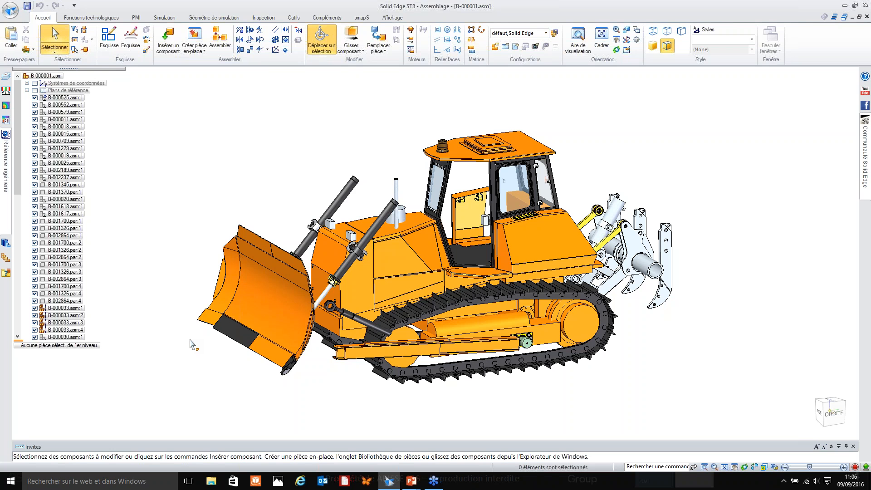
Switch the front blade subassembly B-000036.asm to its fully modelled representation (Utiliser assemblage modélisé).
left_click(262, 312)
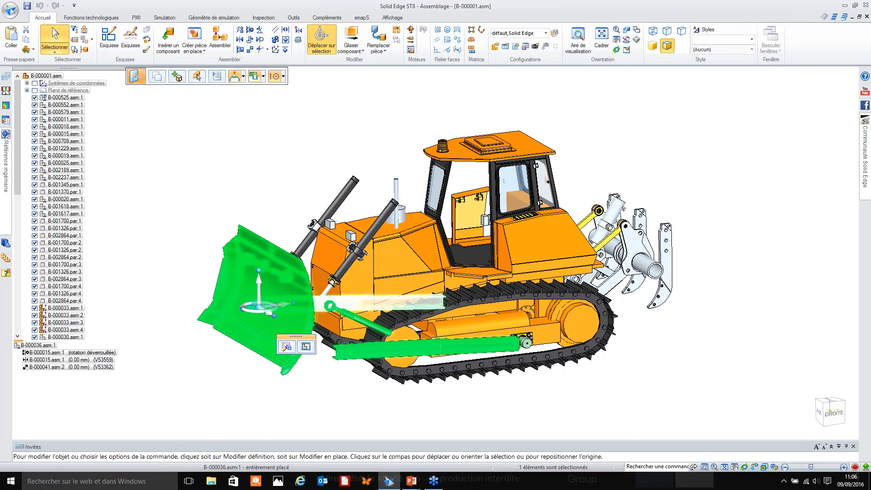
left_click(167, 349)
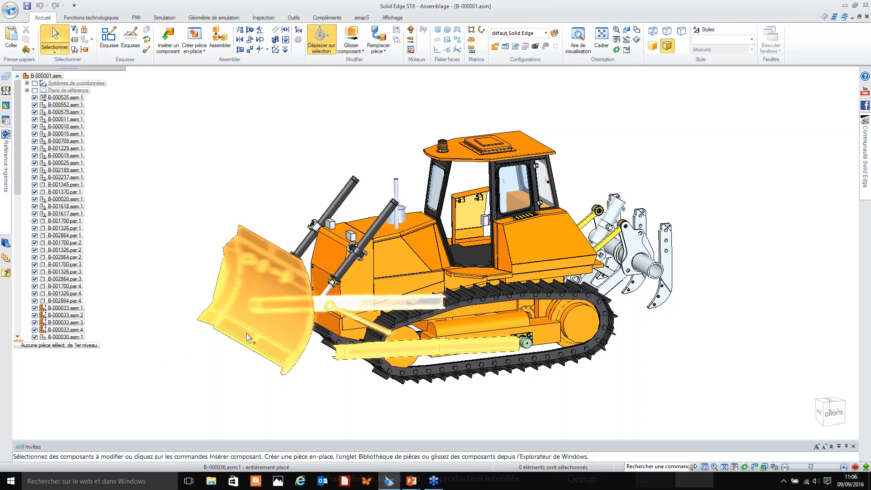
left_click(232, 327)
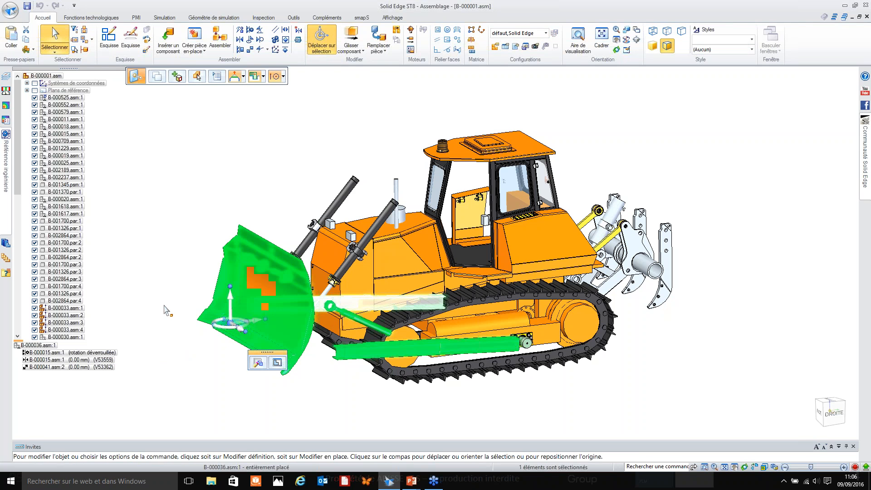
right_click(166, 309)
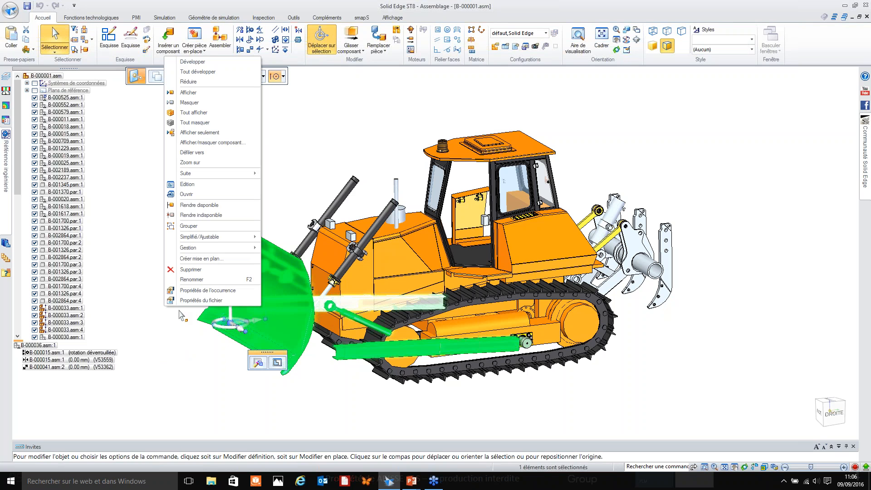
mouse_move(201, 236)
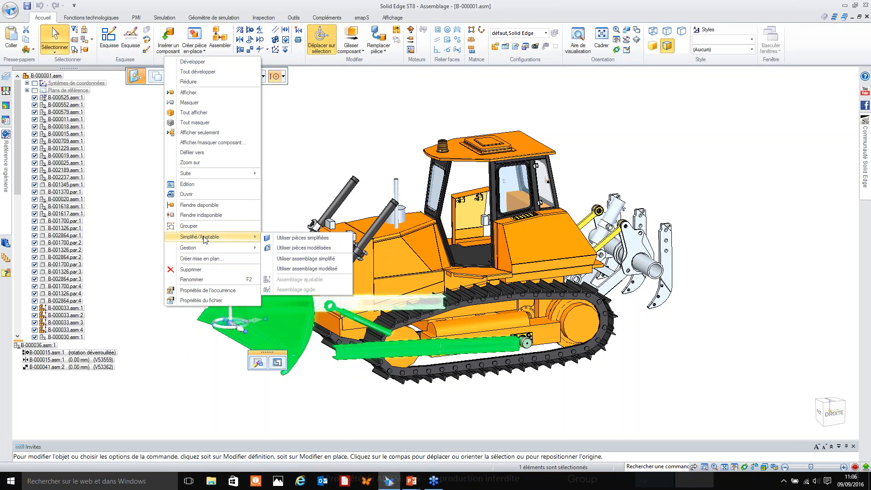
left_click(307, 269)
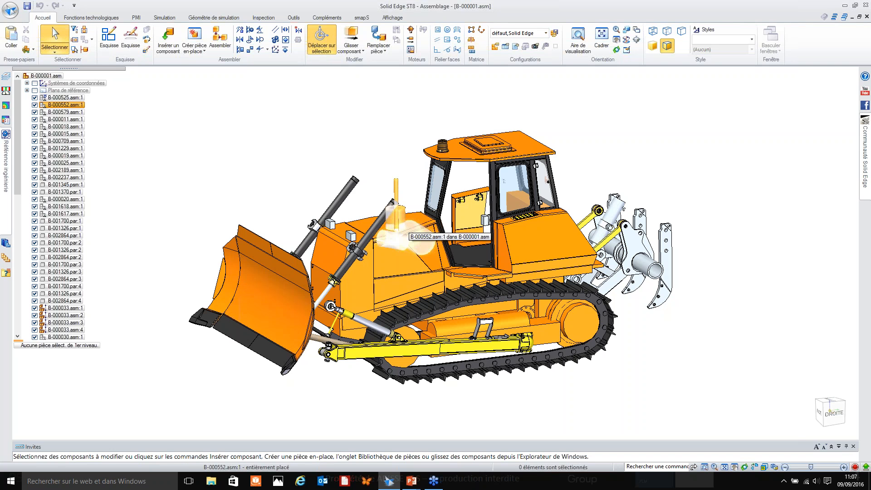
Edit the drivetrain subassembly B-000011.asm in place, making its modified parts available to update the assembly.
middle_click_drag(527, 338, 500, 294)
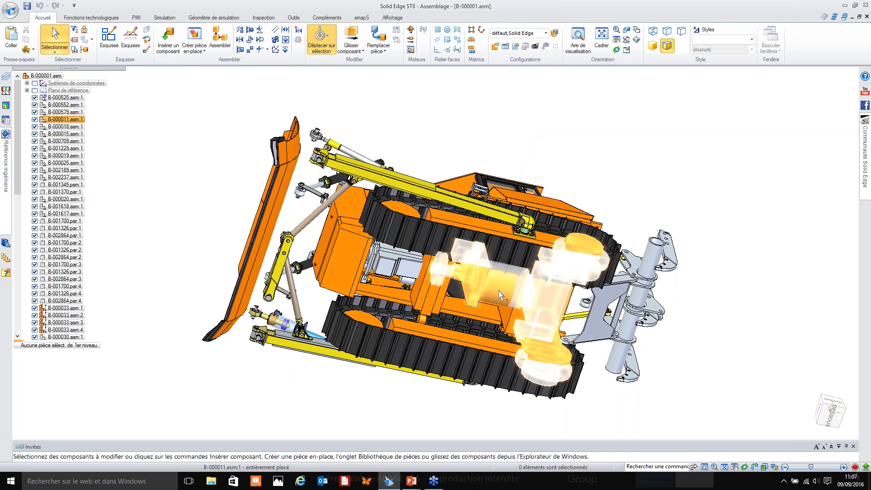
right_click(500, 294)
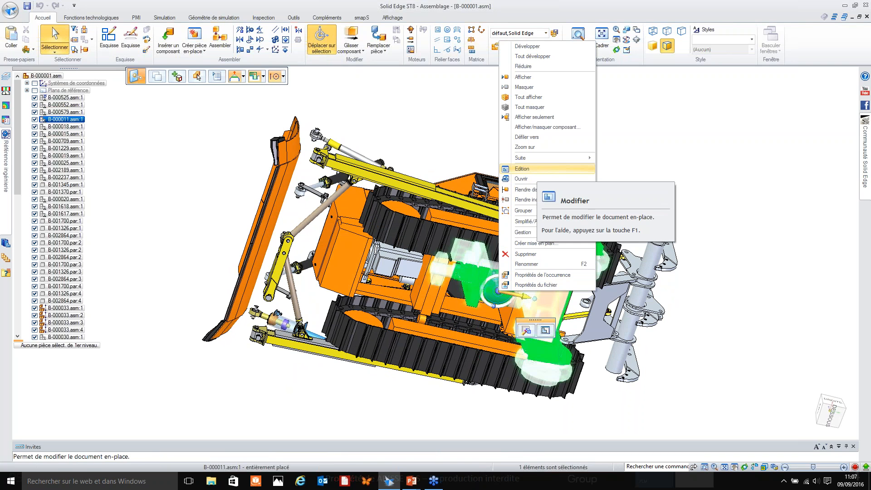
left_click(538, 172)
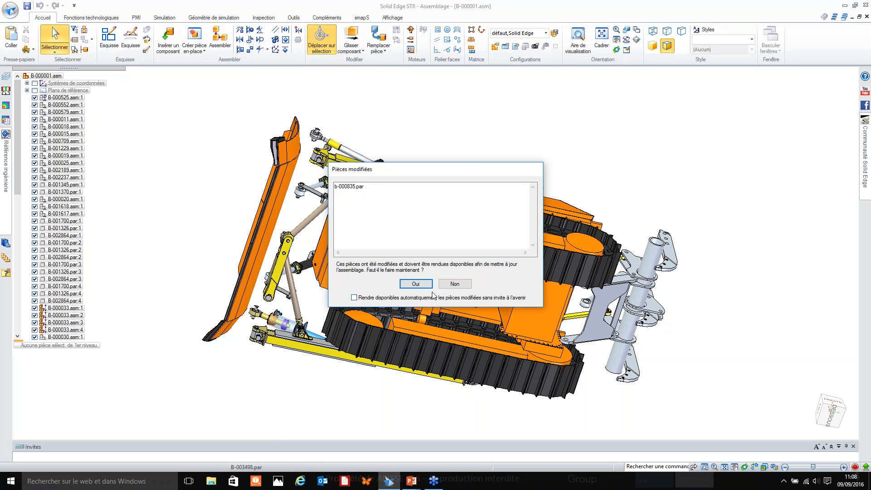
left_click(423, 285)
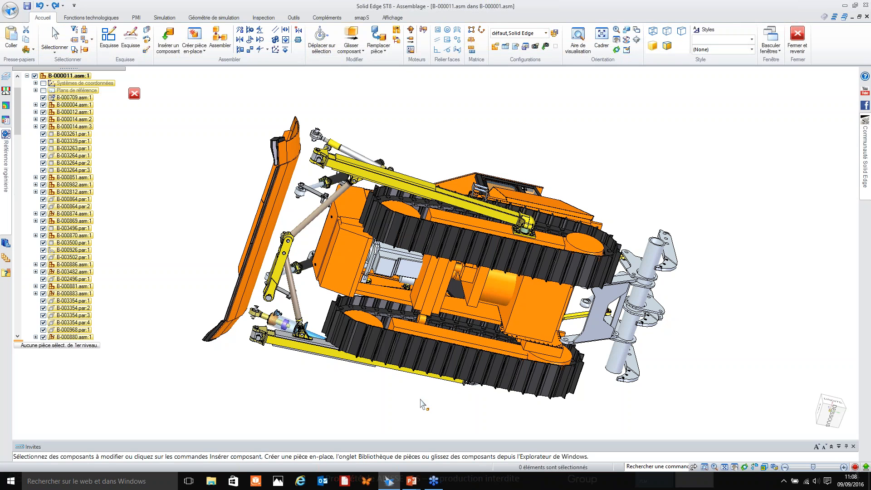
Open the transmission subassembly B-000004.asm, located inside the chassis, in its own window.
middle_click_drag(408, 392, 400, 444)
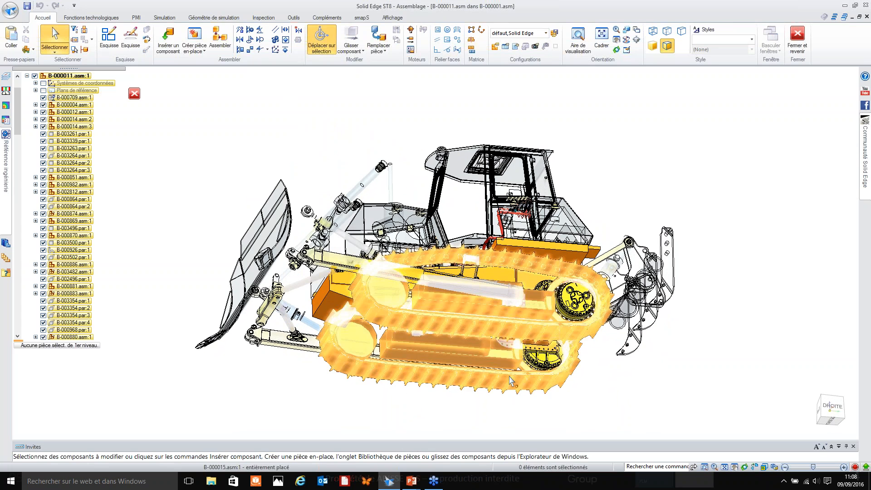
middle_click_drag(503, 351, 495, 316)
scroll(497, 335, "up", 2)
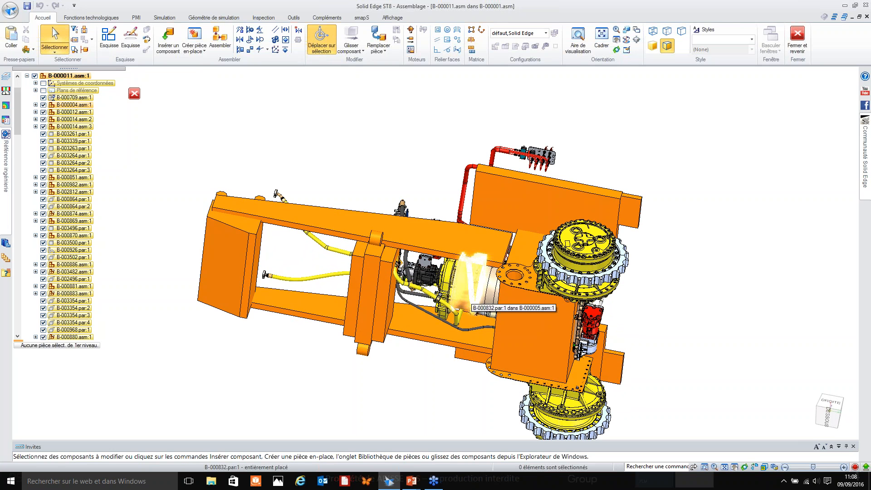
right_click(471, 305)
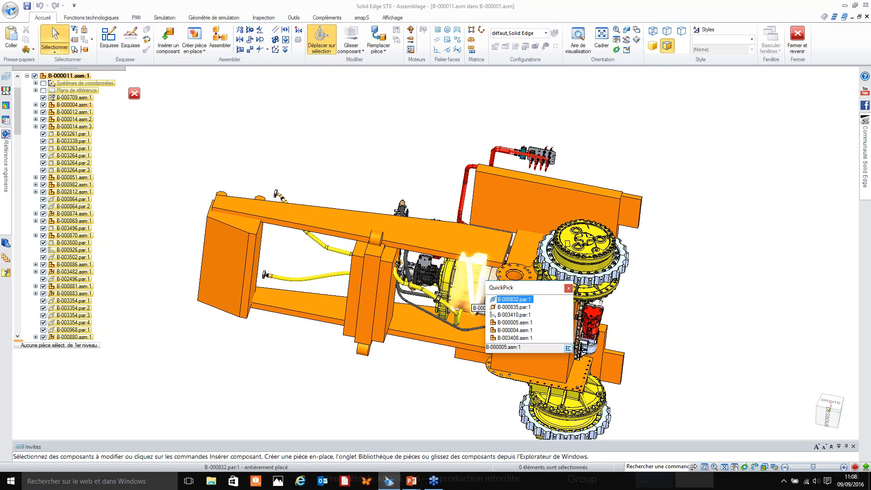
left_click(506, 331)
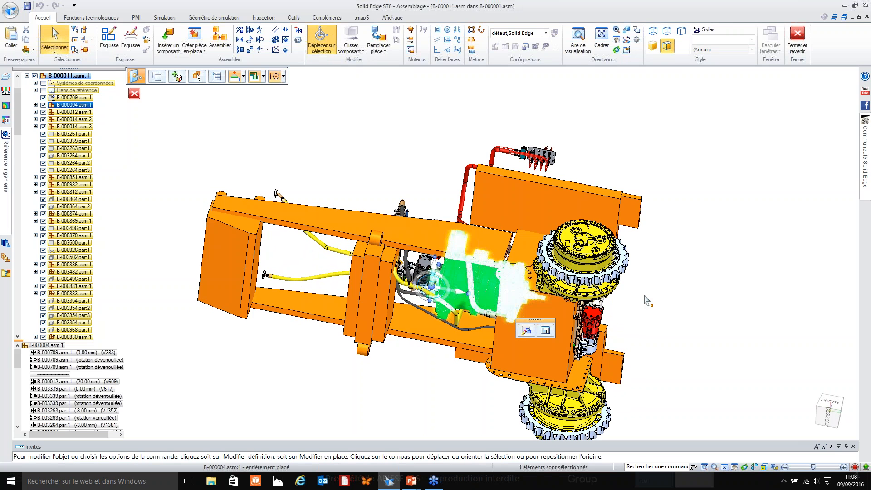
right_click(645, 296)
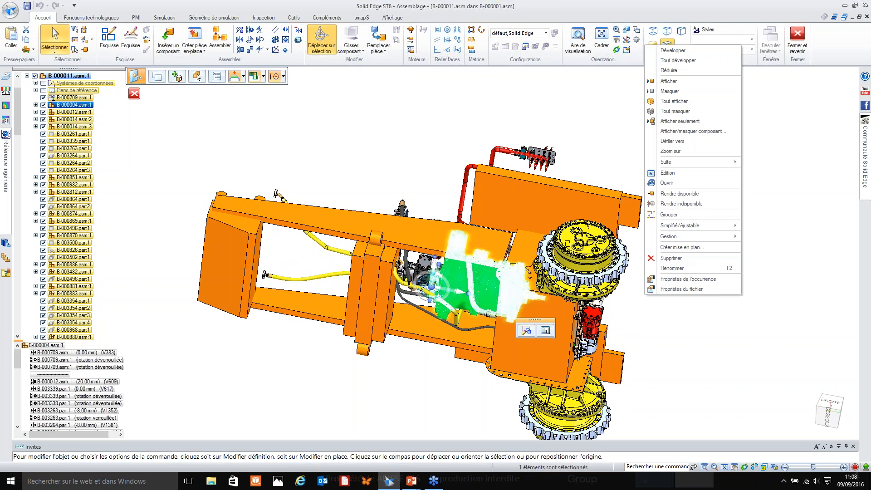
left_click(679, 184)
left_click(487, 269)
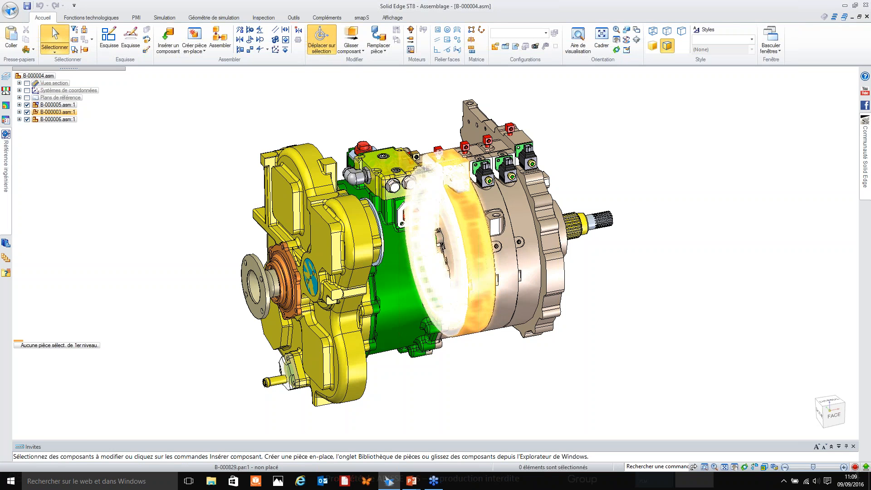
Open the yellow gearbox housing part B-000835.par in its own window and inspect its holes and fillets.
right_click(289, 209)
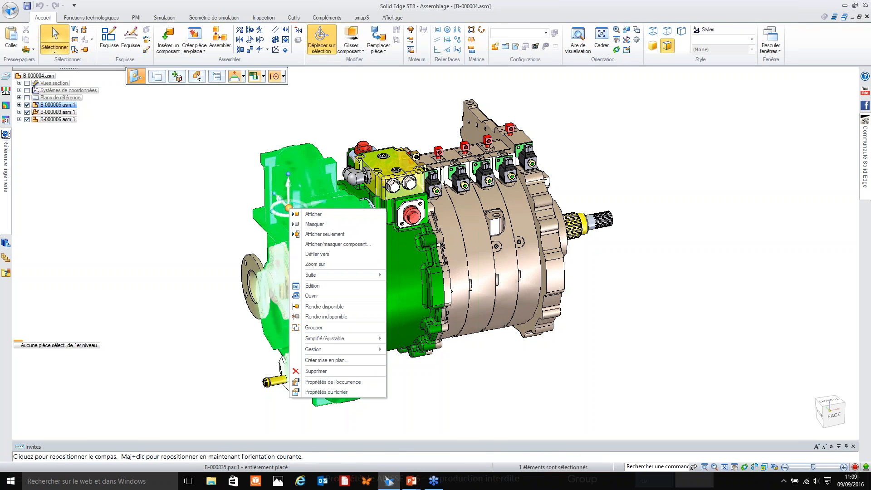
left_click(320, 297)
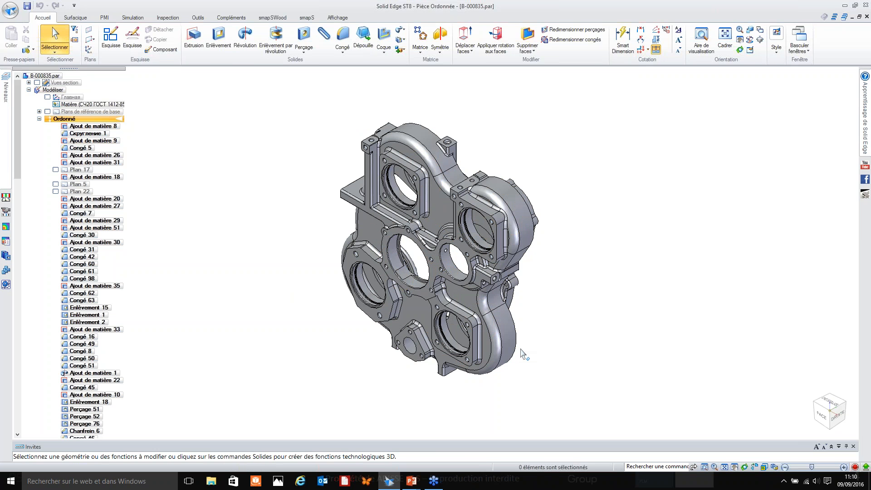
middle_click_drag(526, 332, 525, 299)
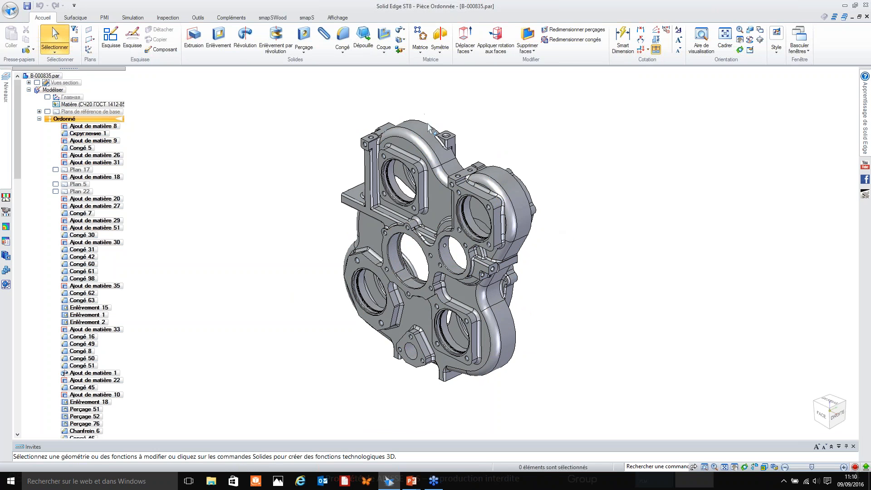
middle_click_drag(353, 114, 357, 123)
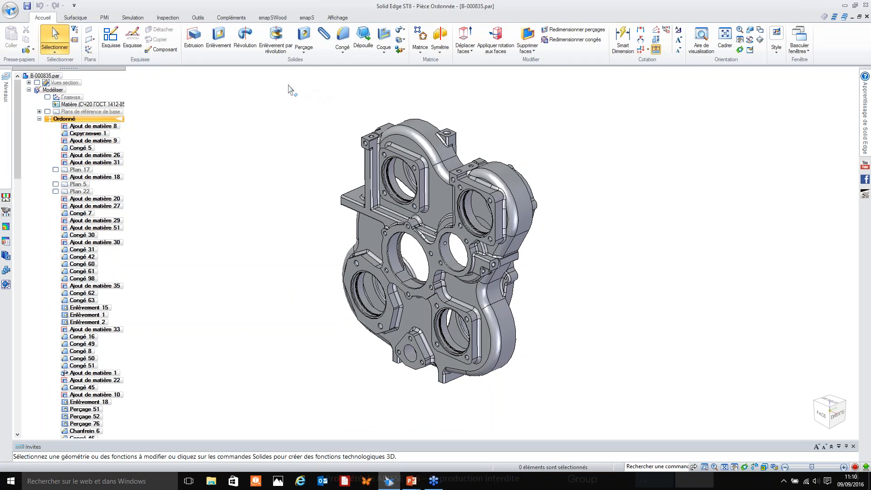
Switch the housing to its Simplifier model and suppress the deleted-region feature Région supprimée 1.
left_click(199, 18)
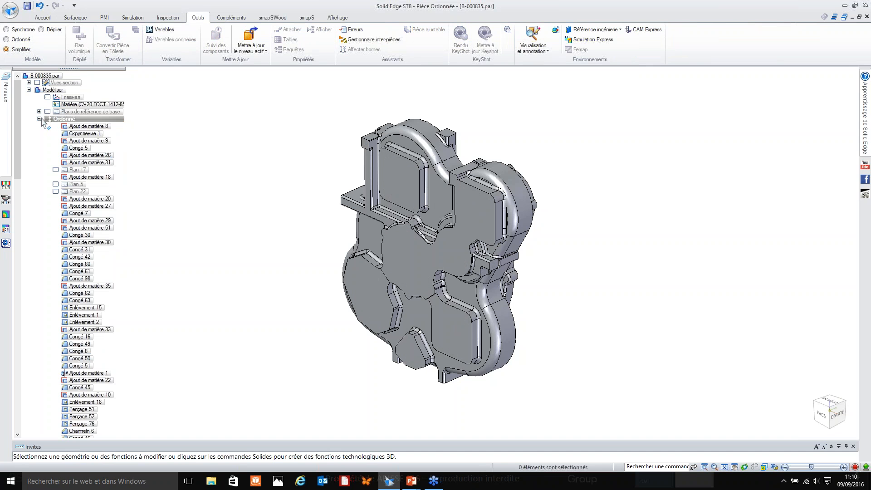
left_click(40, 119)
left_click(77, 133)
right_click(77, 134)
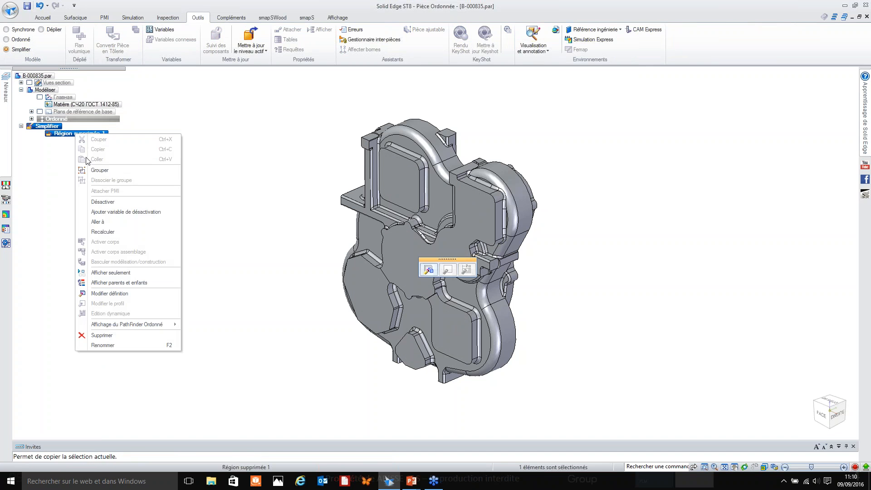
left_click(110, 202)
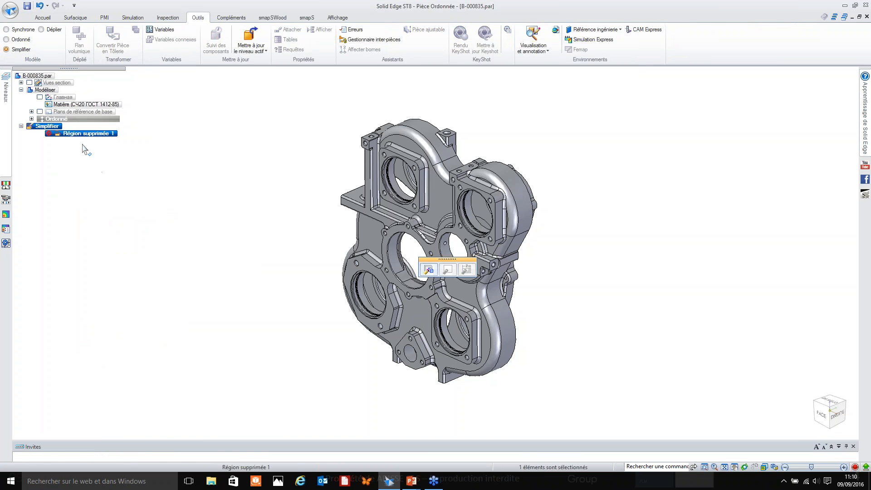
Start the Delete Regions command on the housing's Simplifier model.
left_click(269, 235)
middle_click_drag(269, 235, 254, 116)
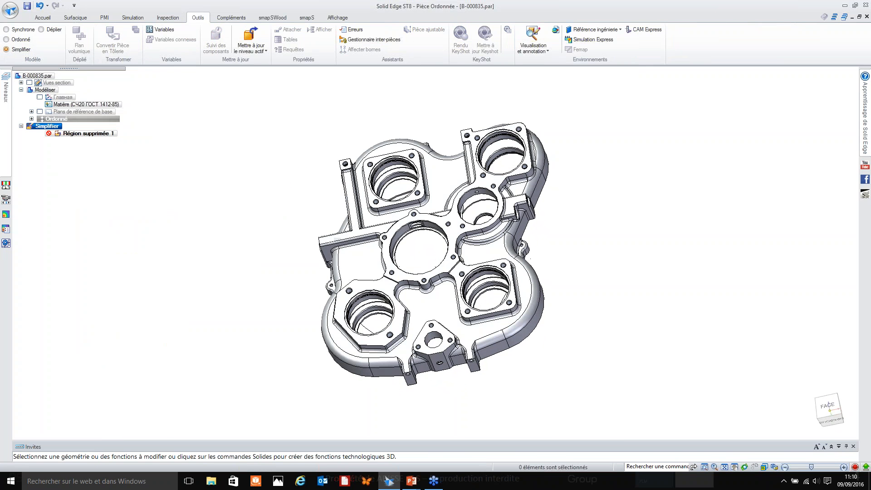
left_click(42, 18)
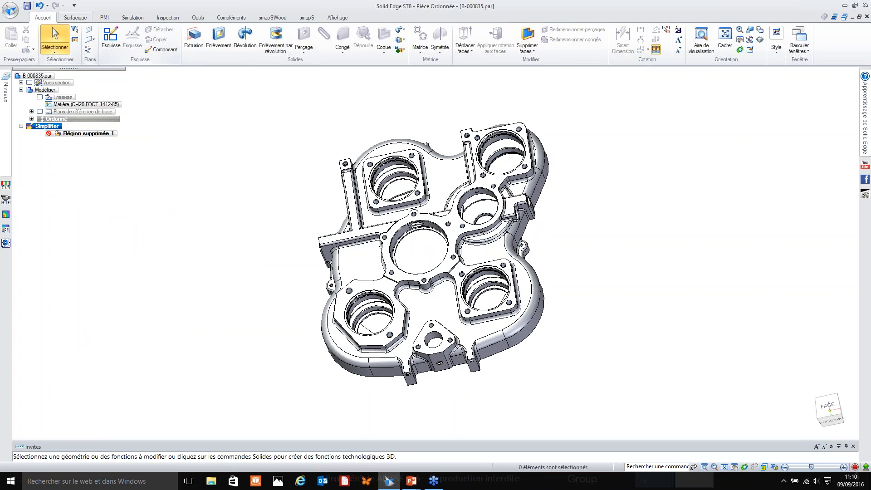
left_click(533, 51)
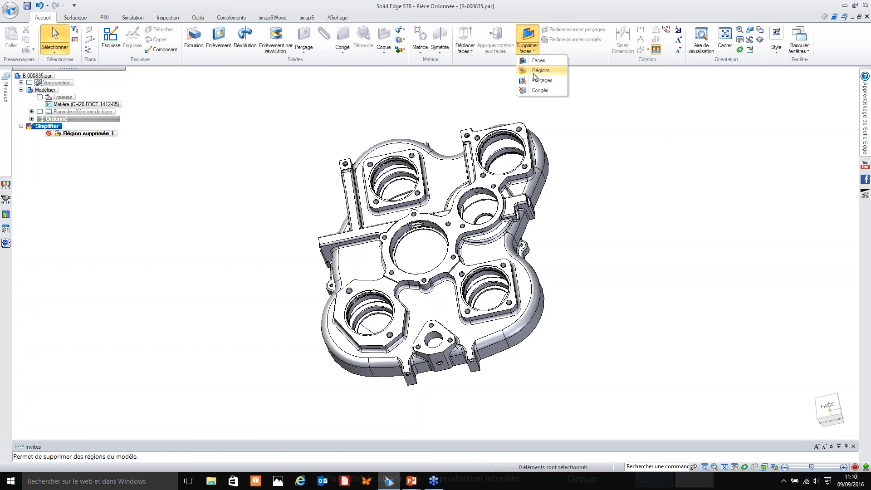
left_click(389, 101)
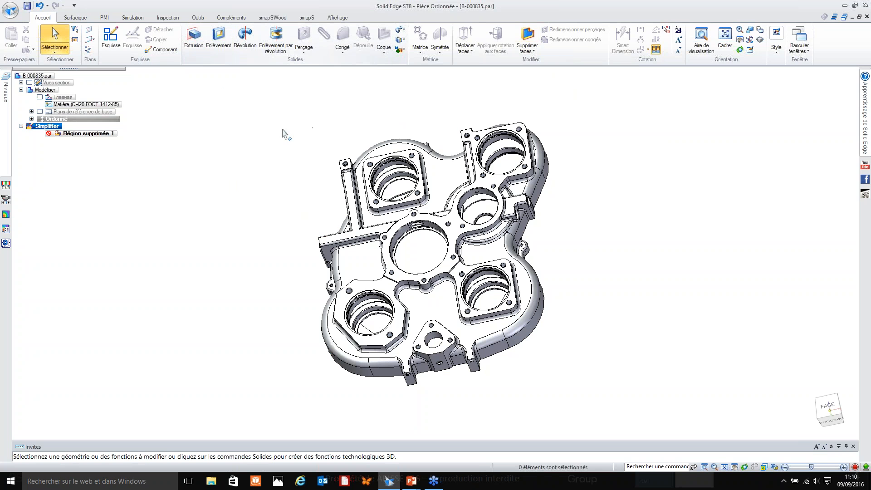
middle_click_drag(424, 89, 402, 136)
left_click(528, 50)
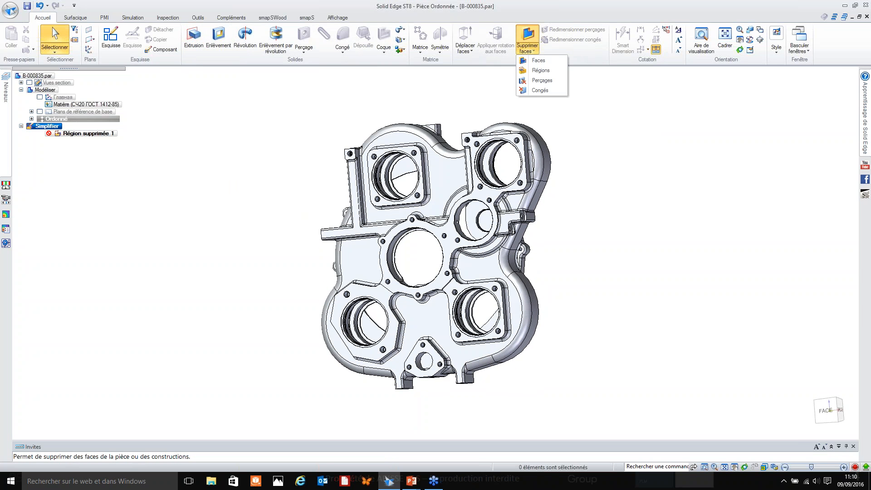
left_click(544, 74)
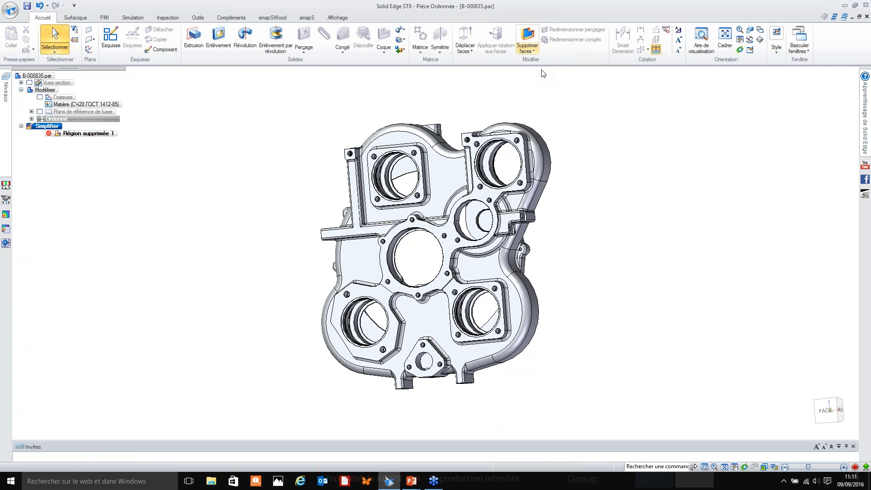
Select as regions the large bore edge on the front corner flange and four of the bolt-hole edges around it.
middle_click_drag(561, 162, 583, 104)
scroll(502, 144, "up", 3)
scroll(501, 143, "up", 5)
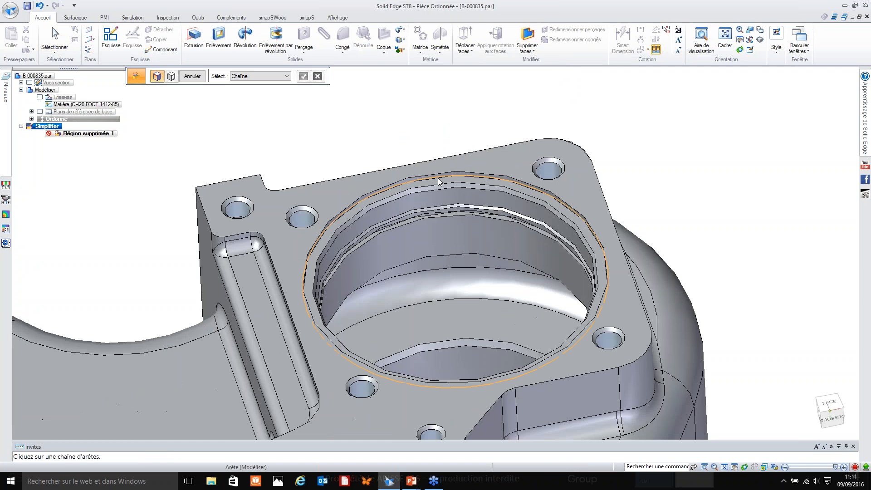
left_click(304, 268)
left_click(306, 211)
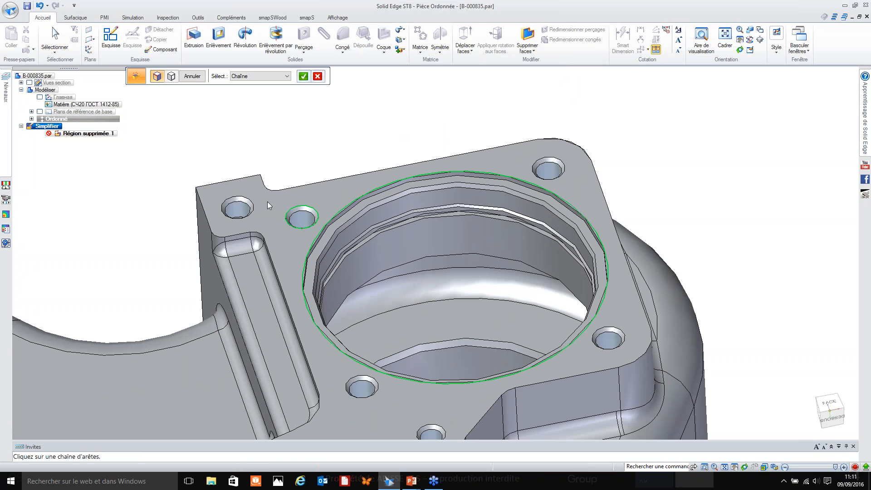
left_click(245, 200)
left_click(531, 171)
left_click(624, 338)
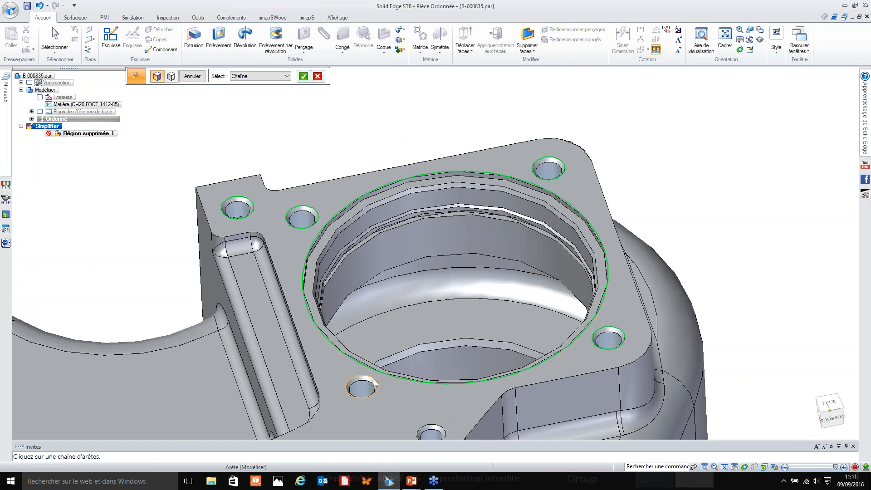
Add the two bolt holes between the corner flange and the small round bore, plus that bore's edge.
left_click(376, 383)
left_click(442, 426)
scroll(497, 326, "down", 4)
scroll(462, 382, "up", 7)
left_click(441, 353)
middle_click_drag(442, 357, 456, 245, "shift")
Add the bore edge and the four corner bolt holes of the neighbouring upper square flange to the region selection.
scroll(545, 247, "down", 4)
middle_click_drag(146, 294, 289, 257, "shift")
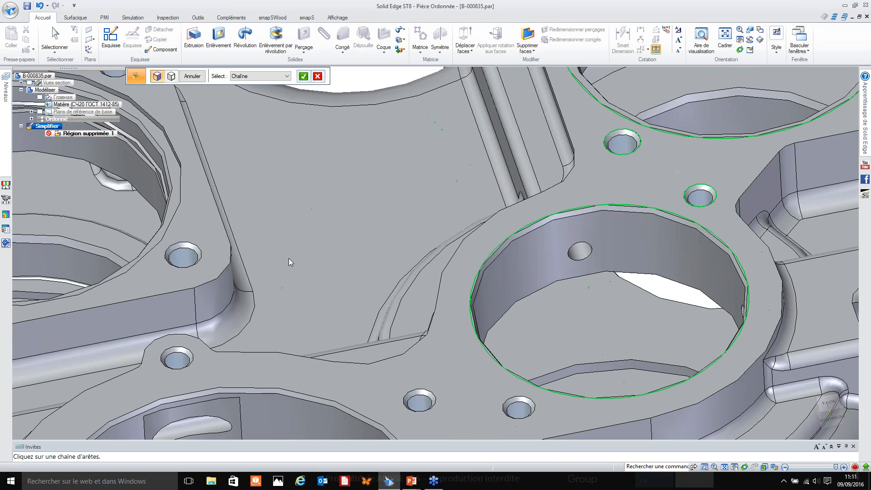
left_click(197, 249)
middle_click_drag(200, 200, 341, 265, "shift")
left_click(278, 173)
left_click(270, 135)
middle_click_drag(271, 135, 404, 148, "shift")
middle_click_drag(140, 198, 181, 199, "shift")
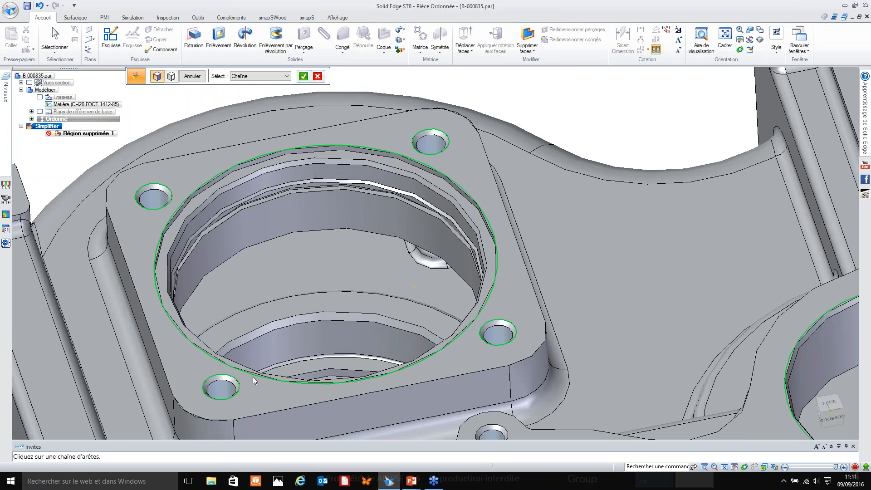
left_click(205, 389)
Add the bolt-hole edges surrounding the housing's large central opening to the region selection.
middle_click_drag(206, 389, 190, 229, "shift")
left_click(475, 271)
left_click(307, 398)
middle_click_drag(307, 398, 189, 221, "shift")
left_click(573, 144)
left_click(668, 151)
left_click(628, 291)
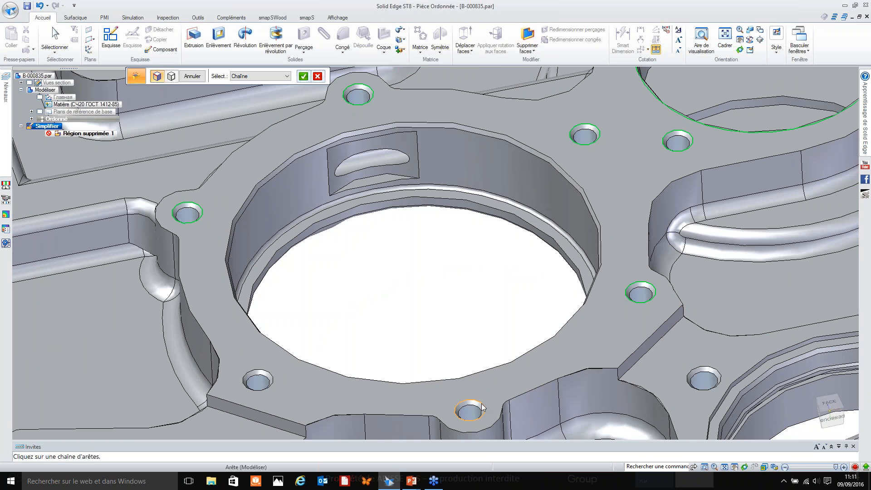
left_click(482, 407)
Add the bore edge and the nearest corner bolt hole of the lower square flange to the region selection.
middle_click_drag(706, 381, 655, 246, "shift")
left_click(643, 251)
scroll(642, 278, "down", 2)
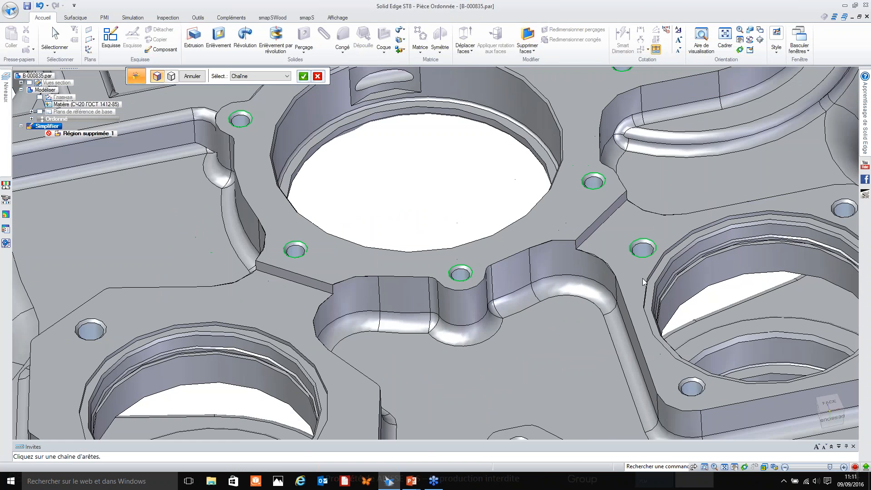
scroll(643, 281, "down", 3)
scroll(694, 245, "up", 3)
left_click(694, 245)
Add the center bore and the three bolt holes of the triangular boss to the region selection.
scroll(694, 245, "down", 3)
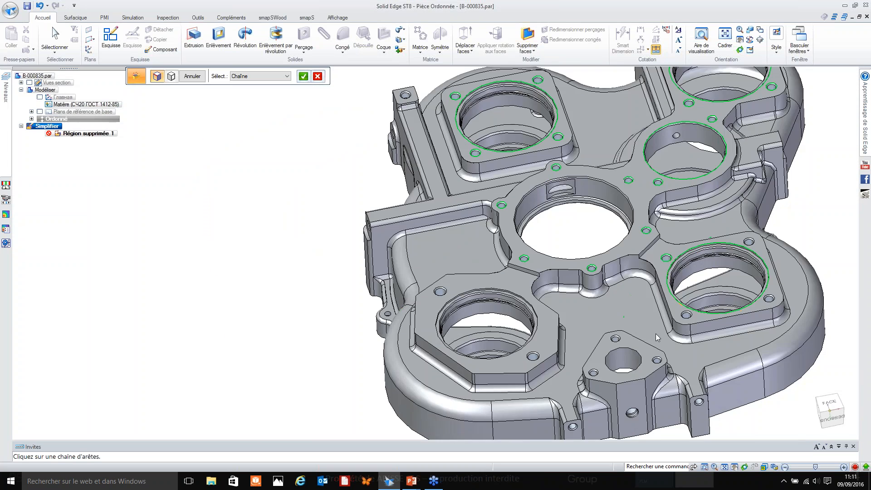
scroll(650, 339, "up", 5)
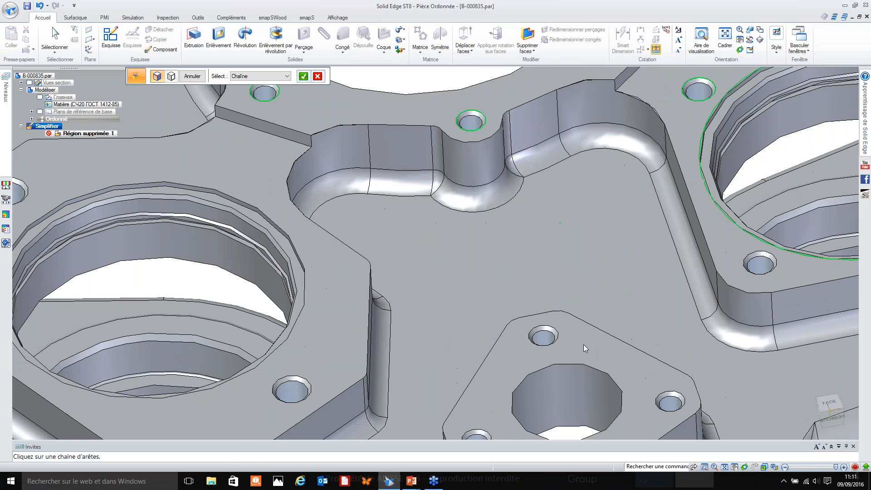
left_click(660, 395)
left_click(619, 387)
left_click(481, 430)
middle_click_drag(481, 430, 419, 225, "shift")
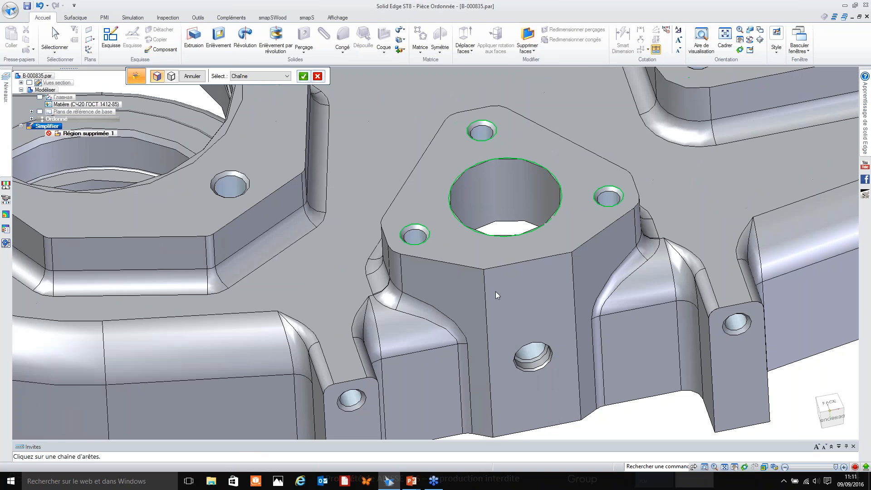
Add the hole in the triangular boss's side wall and the holes in the two adjacent lugs.
left_click(518, 368)
left_click(353, 412)
left_click(730, 335)
Add the bore edge and a bolt hole of the octagonal flange to the region selection.
scroll(697, 345, "down", 5)
middle_click_drag(725, 380, 545, 357, "shift")
scroll(287, 183, "up", 3)
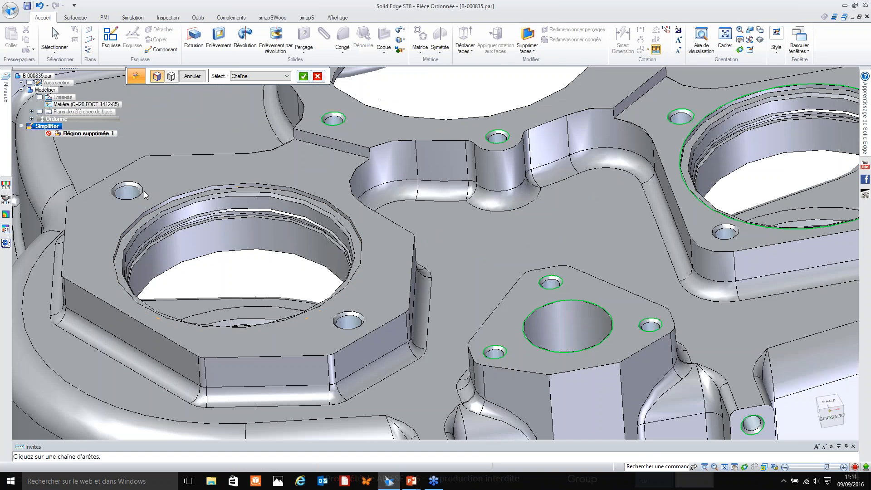
left_click(167, 202)
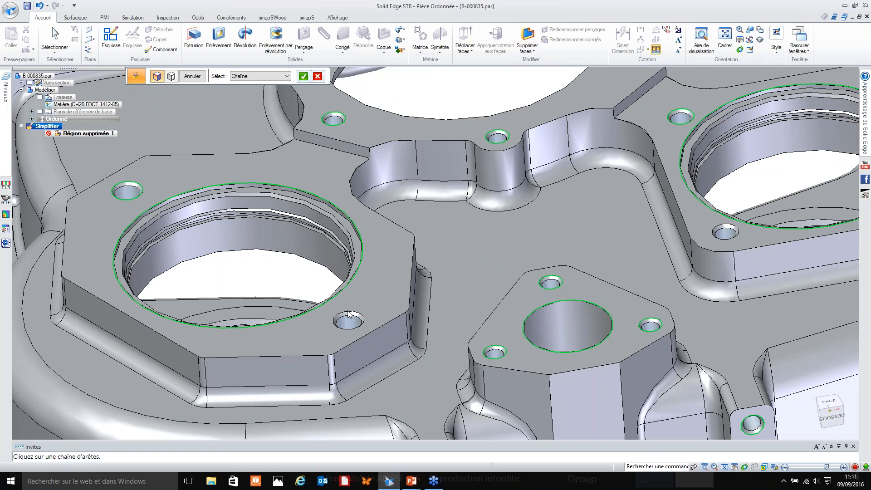
Add the octagonal flange's other bolt hole and the lower square flange's remaining corner holes to the region selection.
scroll(499, 352, "down", 5)
middle_click_drag(551, 255, 584, 231)
scroll(583, 231, "up", 3)
scroll(740, 261, "down", 4)
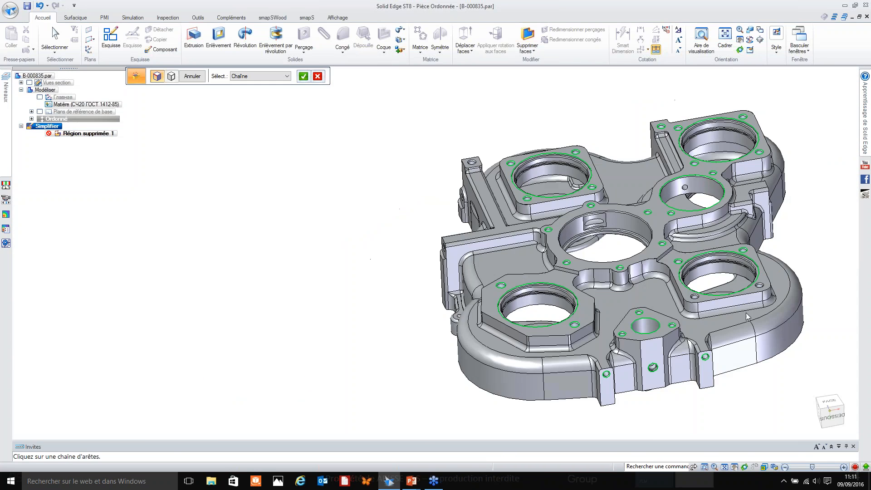
scroll(779, 292, "up", 4)
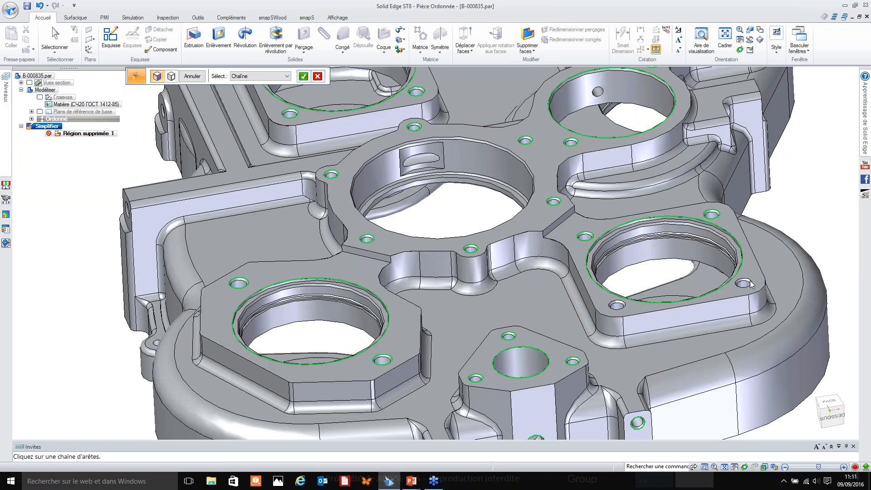
scroll(773, 330, "down", 4)
Add the two side lug holes and the small ear hole on the housing's outer wall to the region selection.
middle_click_drag(773, 330, 722, 218)
scroll(717, 211, "up", 5)
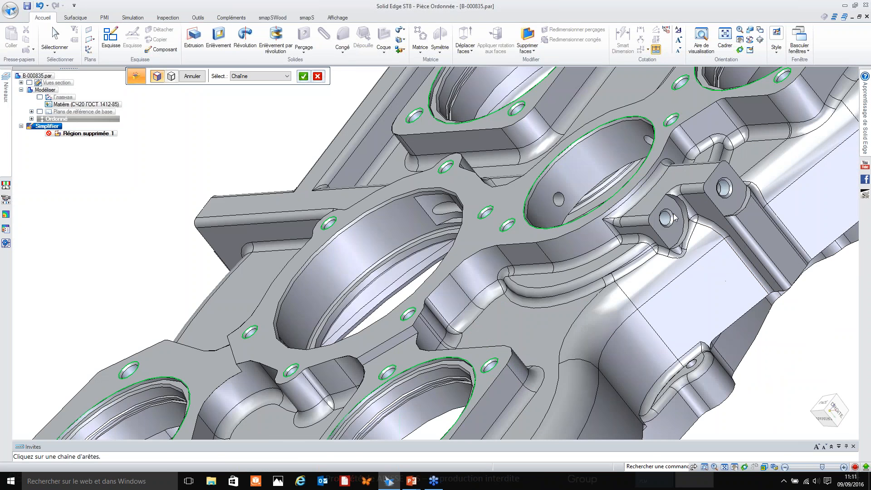
scroll(696, 344, "up", 3)
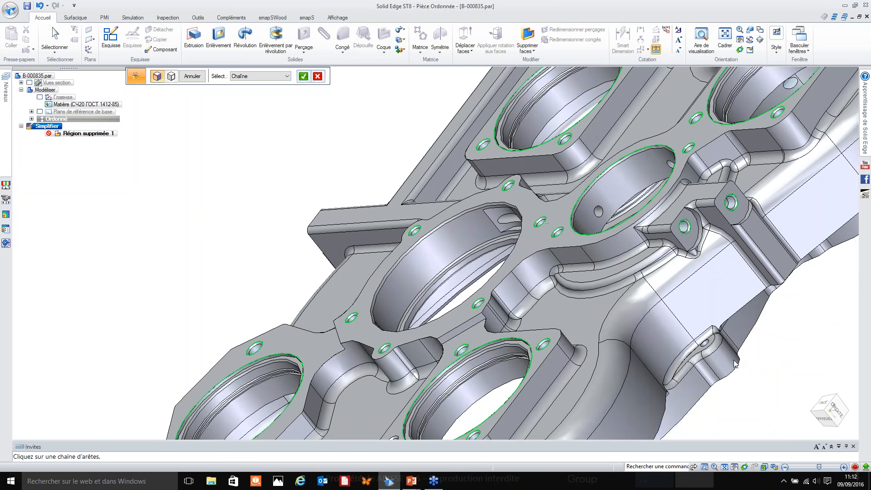
scroll(697, 338, "up", 4)
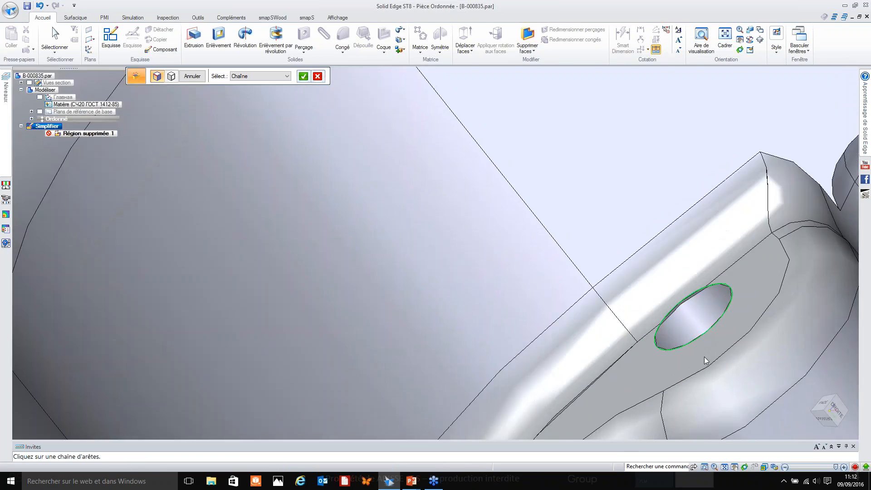
scroll(697, 338, "down", 2)
scroll(724, 342, "down", 8)
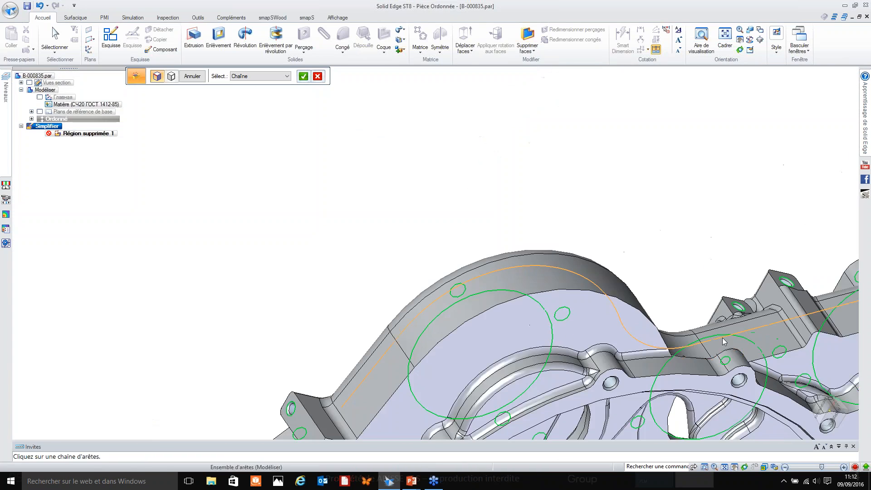
Add the edge of the large circular rim on the housing's rear face to the region selection.
scroll(724, 341, "up", 2)
middle_click_drag(724, 333, 702, 312)
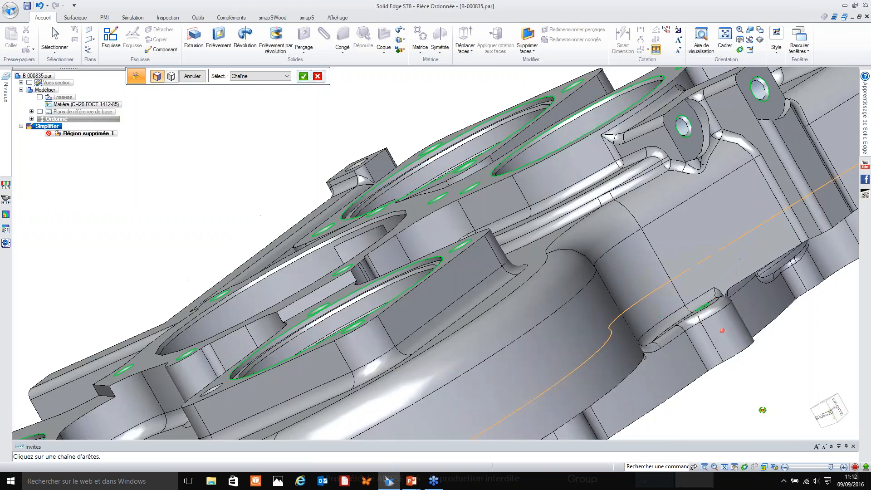
scroll(703, 312, "up", 3)
scroll(702, 312, "up", 2)
scroll(731, 345, "down", 5)
middle_click_drag(736, 377, 704, 292)
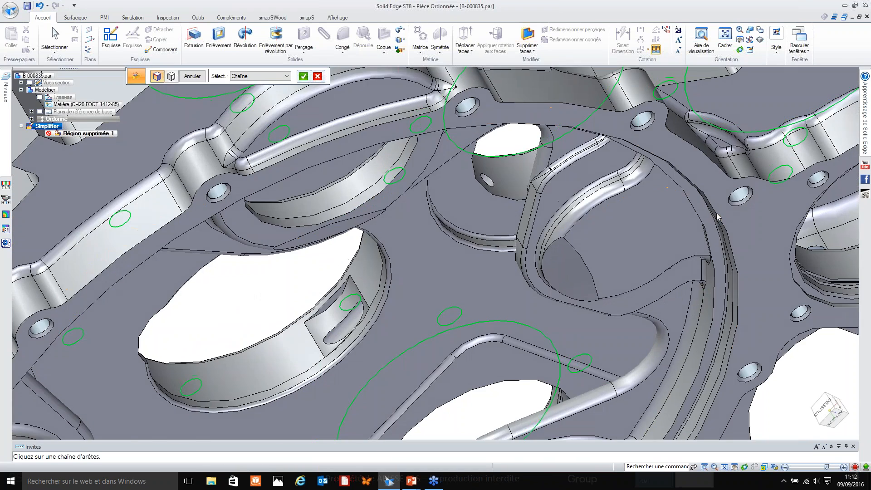
left_click(716, 217)
Add the bolt holes along the first stretch of the rear circular rim to the region selection.
scroll(659, 202, "down", 5)
middle_click_drag(658, 203, 456, 147)
scroll(456, 147, "up", 4)
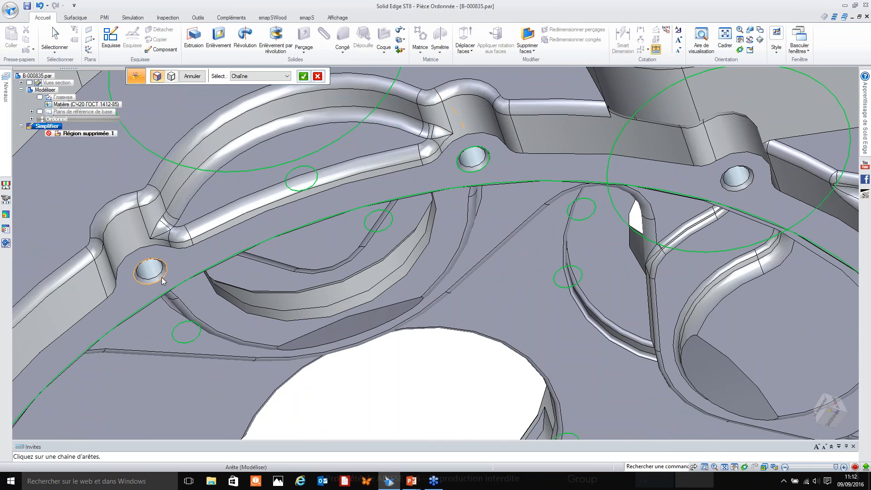
scroll(162, 281, "down", 2)
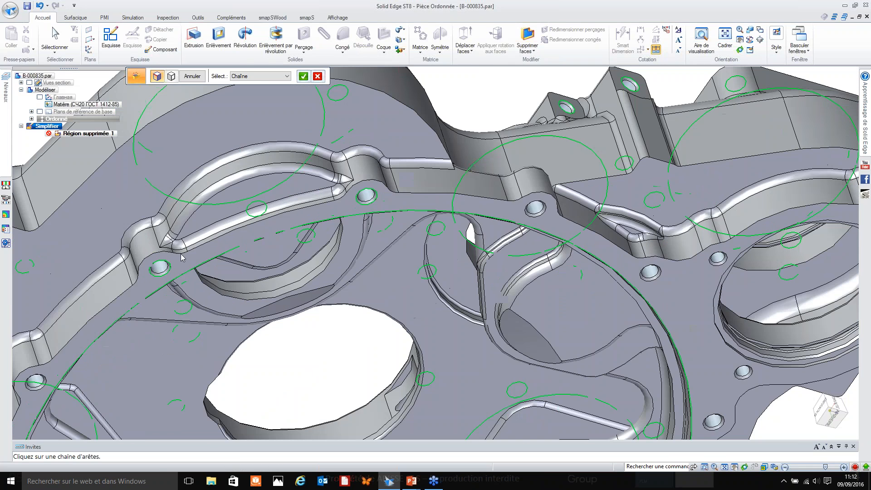
left_click(43, 377)
middle_click_drag(82, 363, 195, 218, "shift")
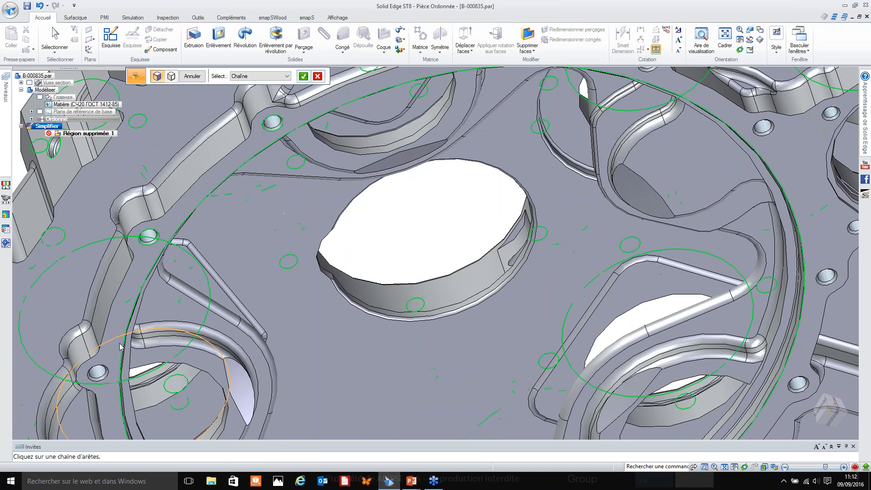
left_click(105, 370)
middle_click_drag(157, 367, 203, 209, "shift")
left_click(199, 357)
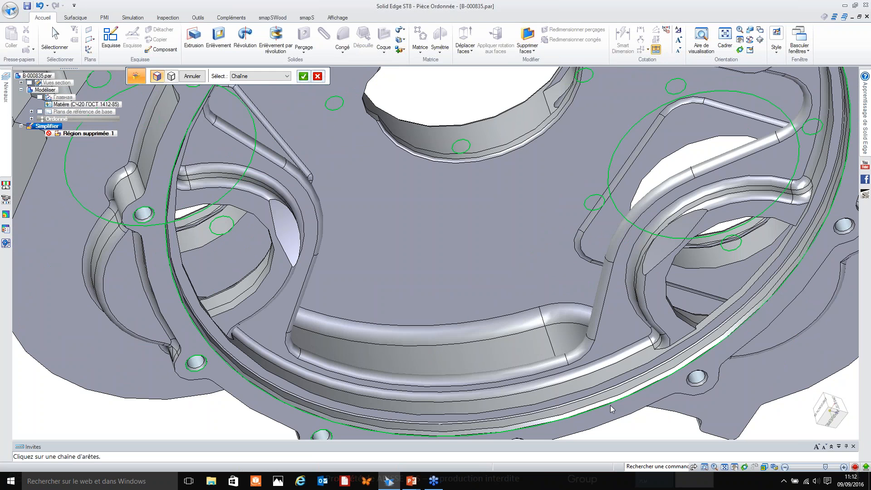
Add the rear rim's next bolt holes, continuing around to the adjoining rear bore.
left_click(701, 386)
middle_click_drag(849, 240, 618, 261, "shift")
left_click(618, 254)
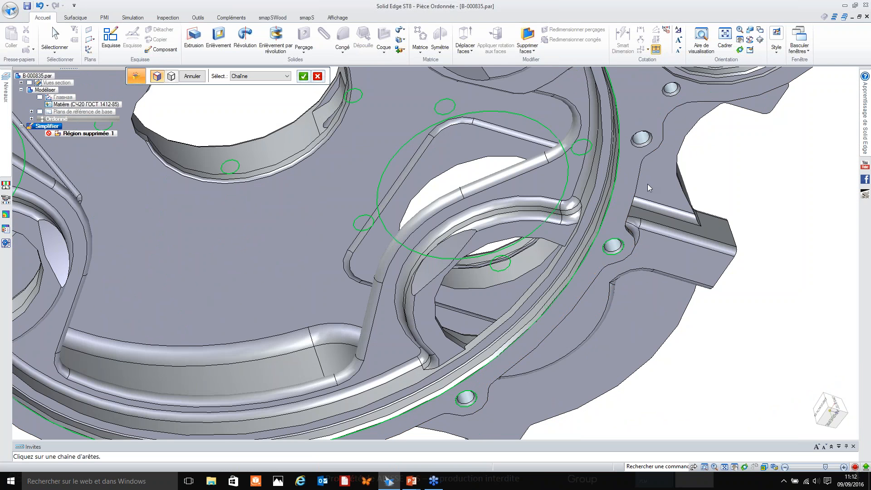
left_click(649, 144)
left_click(672, 98)
middle_click_drag(714, 162, 611, 319, "shift")
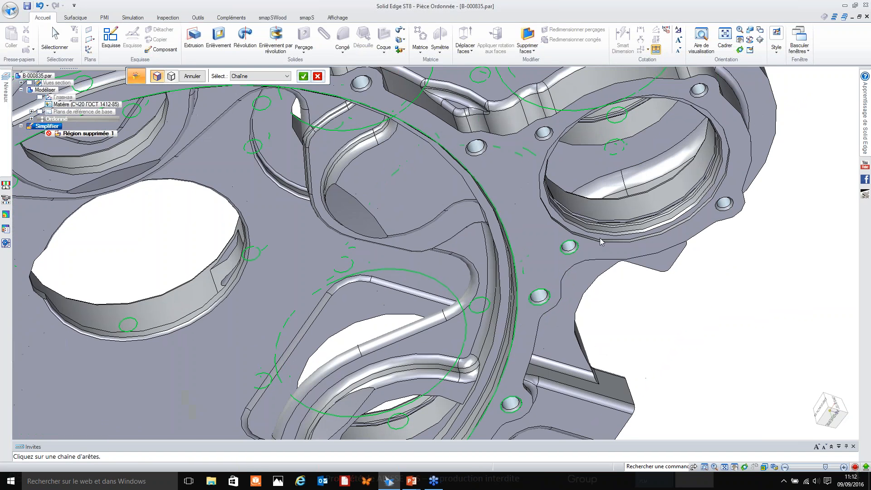
Add the edge of the bore beside the rear rim and its surrounding bolt holes to the region selection.
left_click(601, 242)
scroll(677, 282, "down", 3)
mouse_move(687, 312)
middle_mouse_down()
mouse_move(653, 297)
mouse_move(677, 304)
middle_mouse_up()
scroll(652, 149, "up", 3)
left_click(651, 156)
left_click(704, 289)
left_click(493, 226)
left_click(292, 177)
Add the two holes on the rear side bracket next to that bore to the region selection.
mouse_move(315, 182)
middle_mouse_down()
mouse_move(314, 206)
mouse_move(302, 115)
mouse_move(680, 227)
middle_mouse_up()
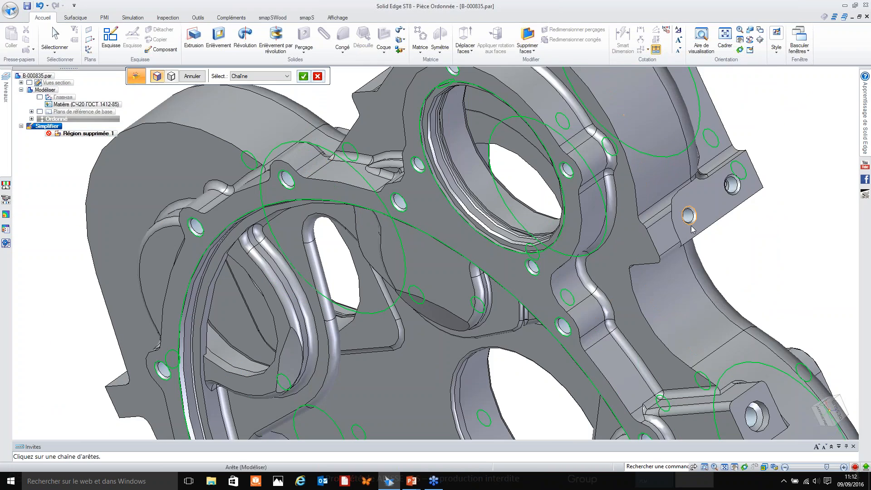
left_click(740, 194)
scroll(749, 202, "down", 3)
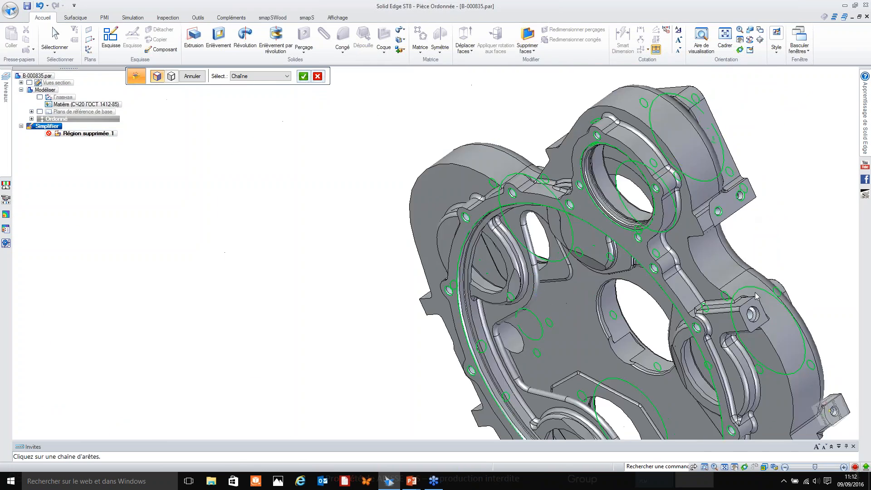
Add the holes on the two mounting lugs beside the rear bore to the region selection.
scroll(762, 326, "up", 4)
left_click(733, 313)
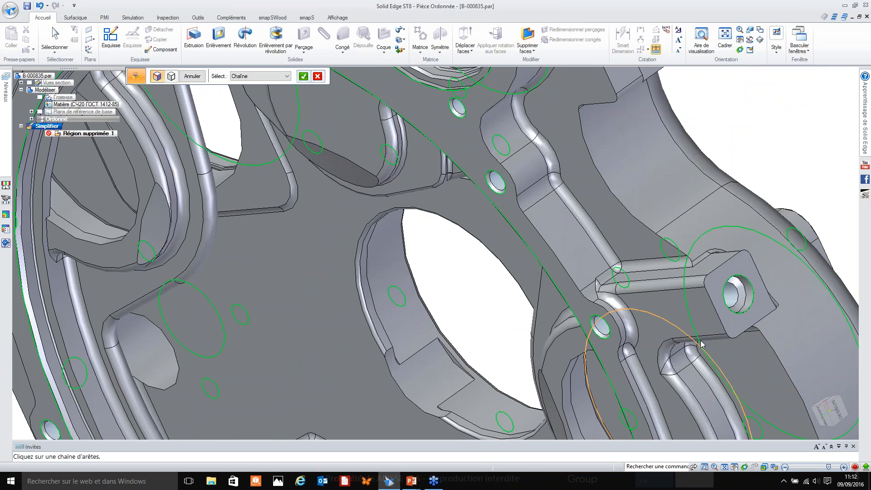
middle_click_drag(702, 346, 515, 176, "shift")
left_click(747, 348)
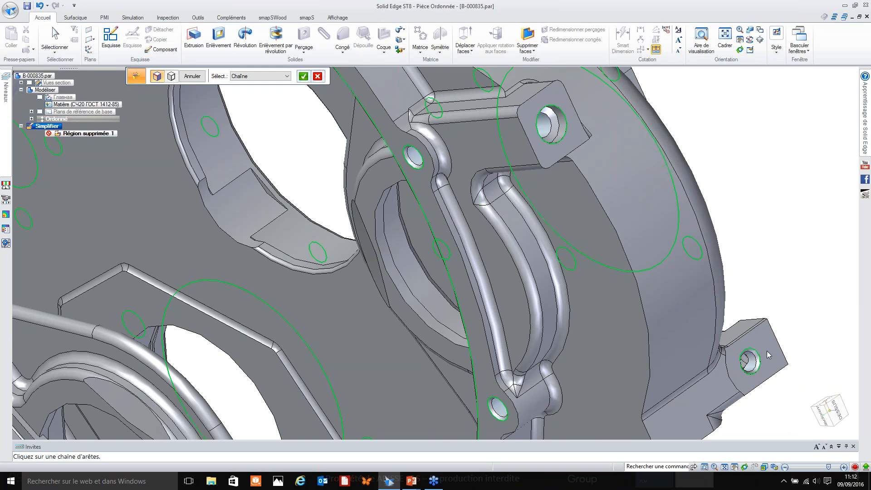
Add the hole on the end face of the front corner bracket to the region selection.
middle_click_drag(780, 335, 697, 173, "shift")
middle_click_drag(628, 247, 622, 306)
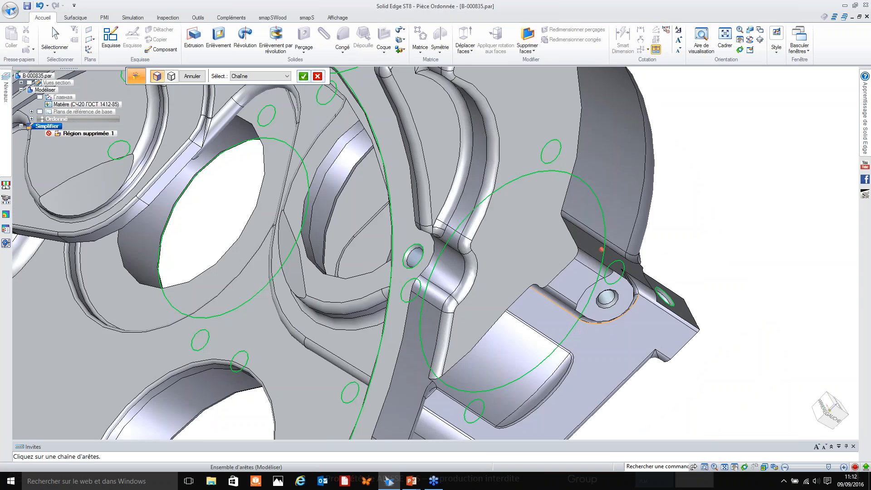
middle_click_drag(685, 329, 561, 278)
left_click(710, 358)
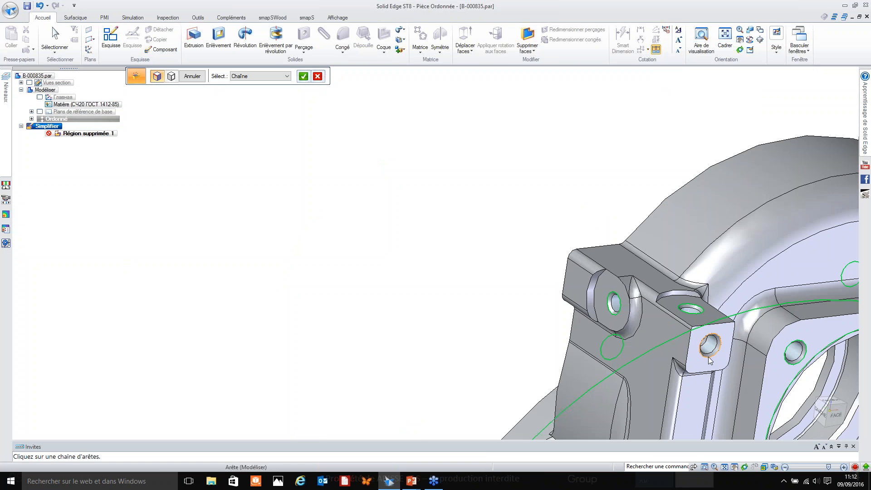
scroll(713, 357, "up", 3)
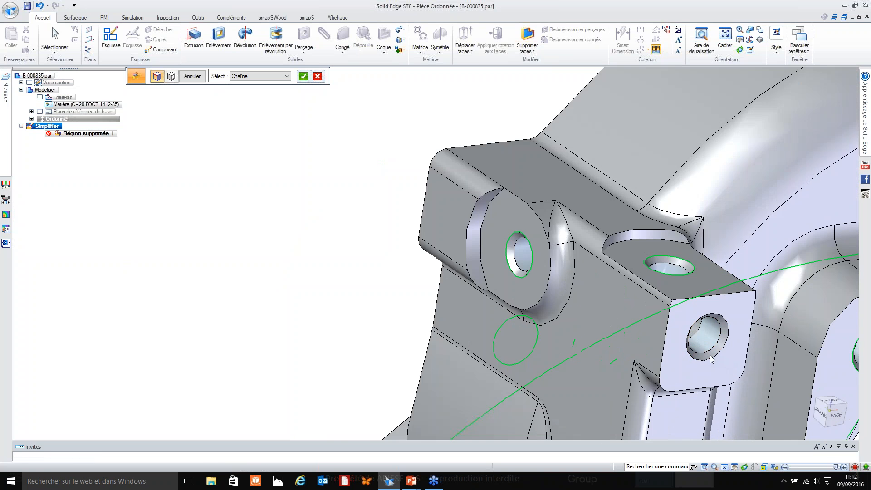
left_click(711, 359)
Check both sides of the housing for missed holes and add the small rear rim hole above the projecting arm to the region selection.
scroll(629, 308, "down", 4)
scroll(608, 308, "down", 6)
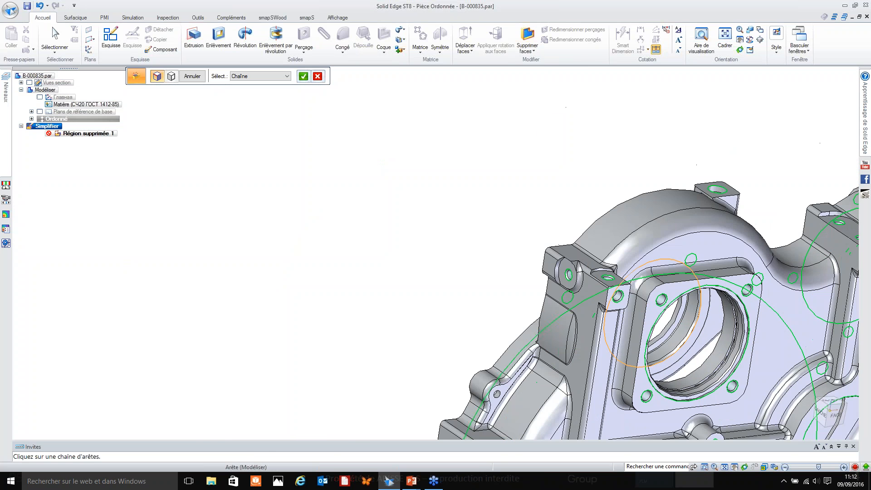
left_click(538, 344)
scroll(576, 357, "down", 4)
middle_click_drag(578, 358, 641, 359)
scroll(544, 340, "up", 5)
scroll(644, 354, "down", 3)
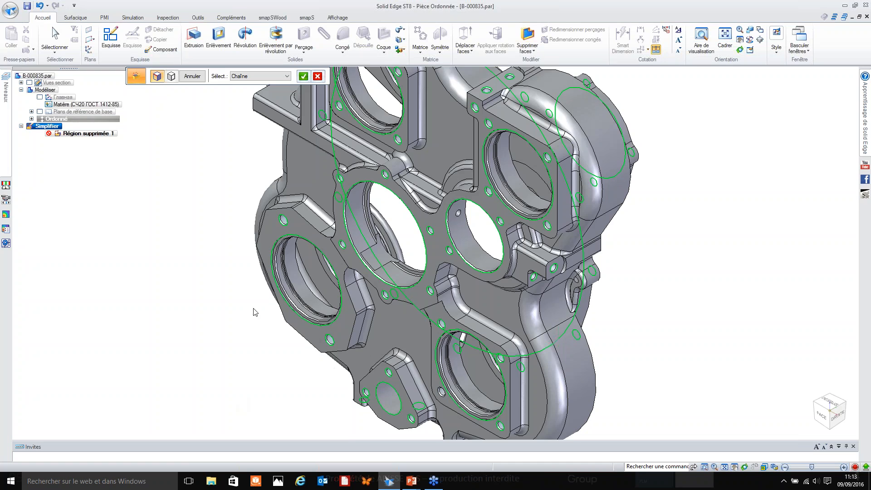
middle_click_drag(258, 364, 333, 227)
middle_click_drag(355, 354, 365, 326)
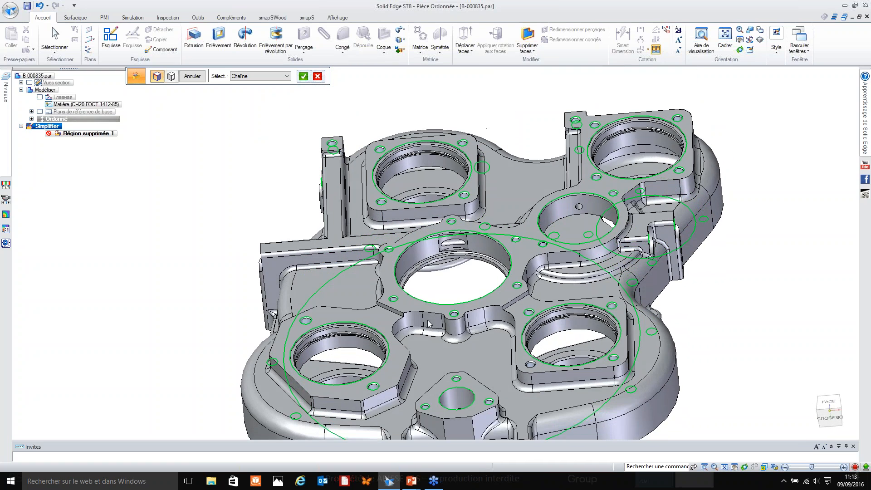
middle_click_drag(699, 347, 477, 89)
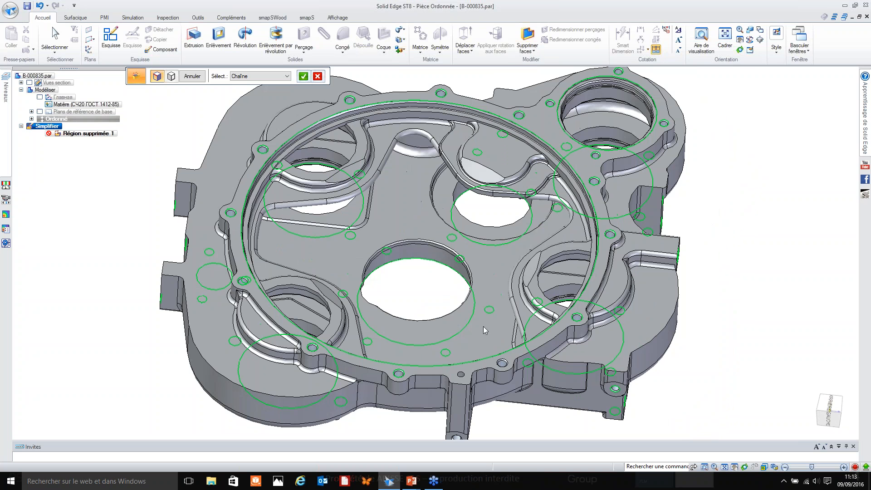
left_click(462, 375)
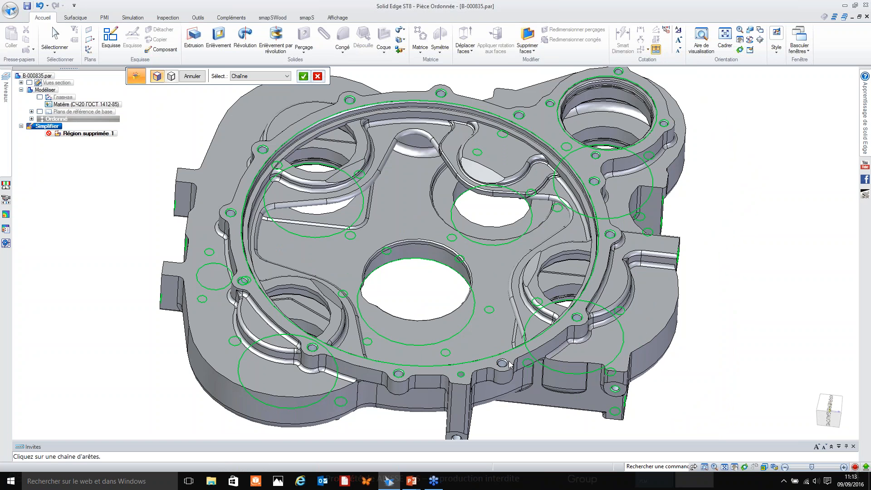
scroll(558, 423, "up", 4)
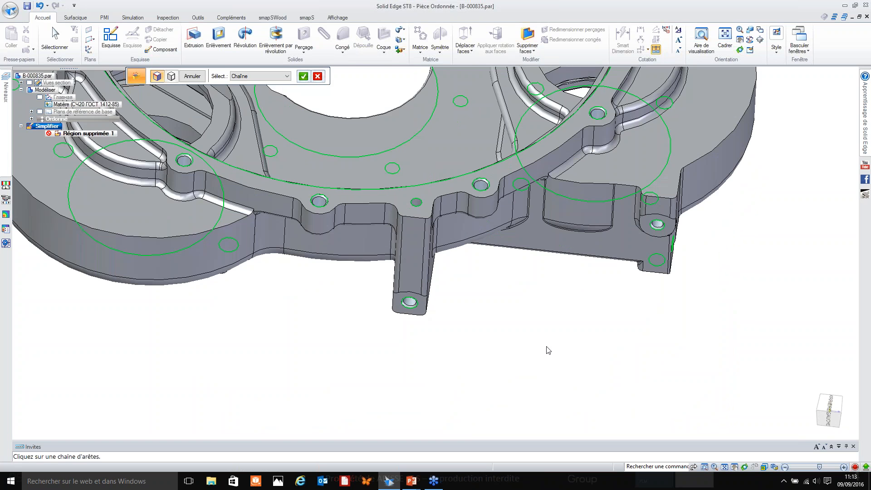
scroll(576, 303, "down", 2)
middle_click_drag(575, 303, 672, 345)
Accept the selected edges and delete the enclosed hole and bore regions from the simplified housing.
right_click(672, 331)
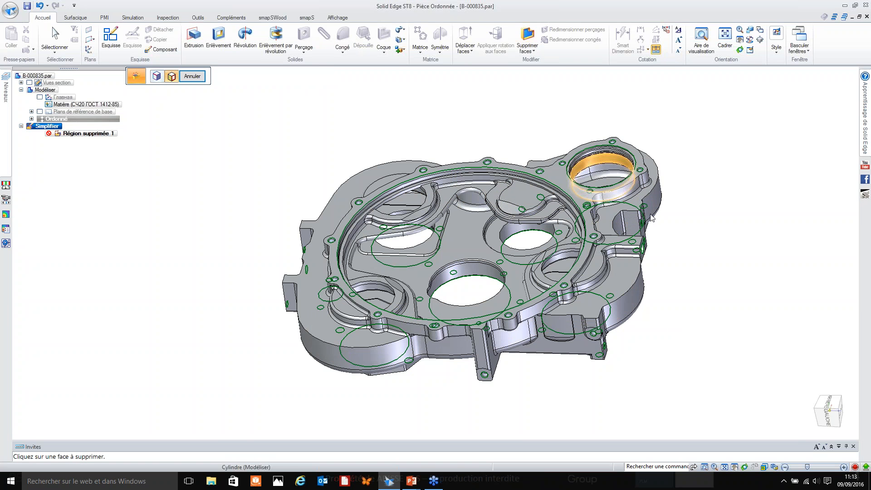
middle_click_drag(671, 292, 492, 188)
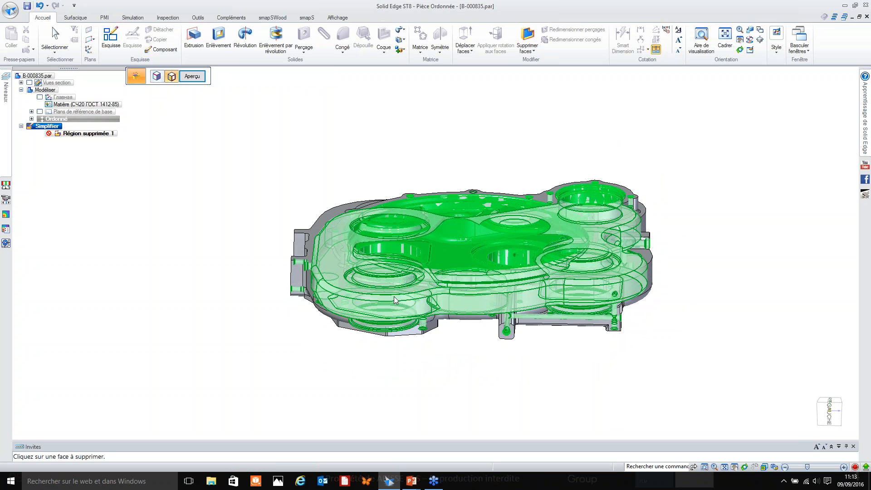
middle_click_drag(536, 369, 599, 145)
right_click(554, 382)
right_click(609, 152)
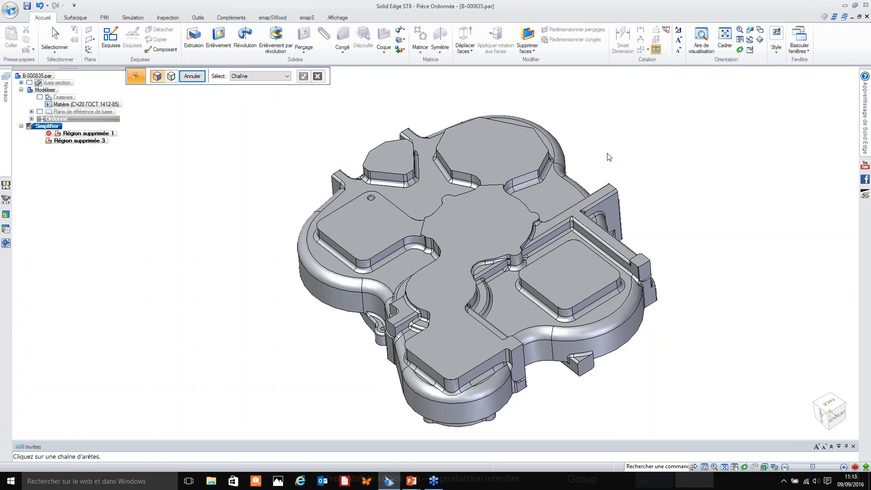
Delete the region of the one remaining hole on the housing's front pad.
scroll(361, 143, "up", 10)
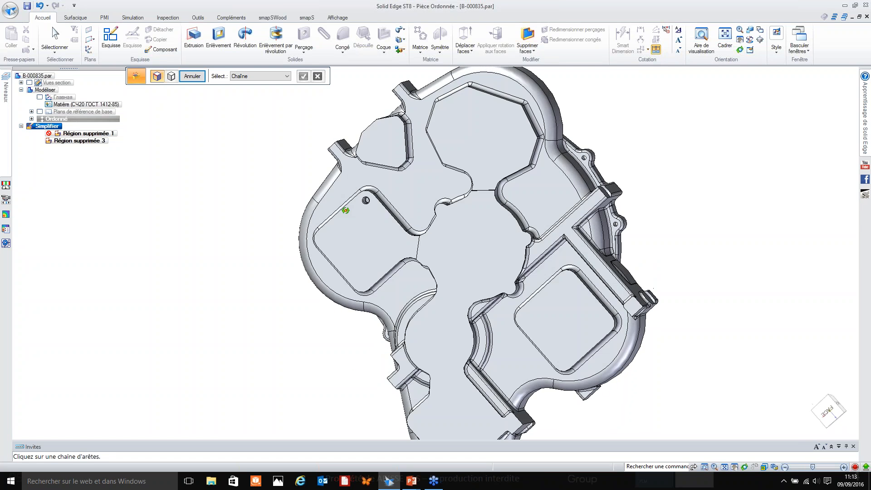
left_click(416, 194)
right_click(417, 195)
left_click(422, 188)
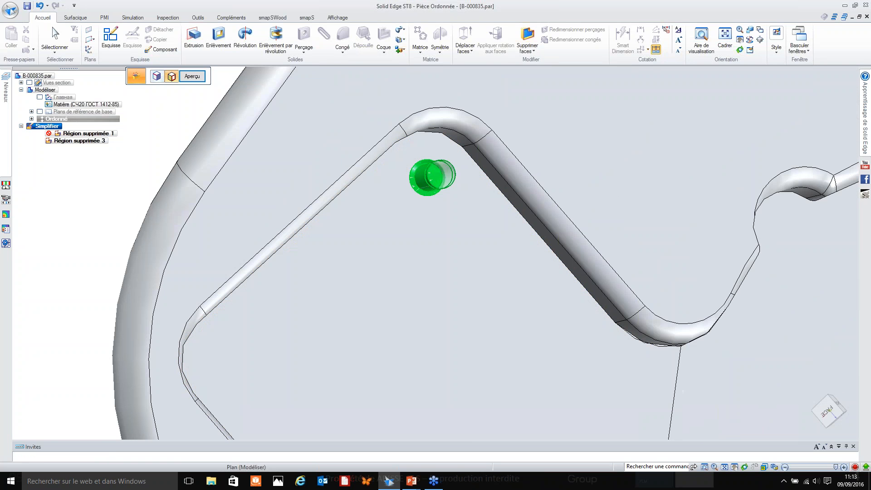
right_click(408, 248)
End the region deletion, show the housing in isometric view and close the part to return to assembly B-000004.asm.
scroll(451, 184, "down", 6)
key("Escape")
middle_click_drag(438, 271, 488, 338)
scroll(448, 299, "down", 2)
key("ctrl+i")
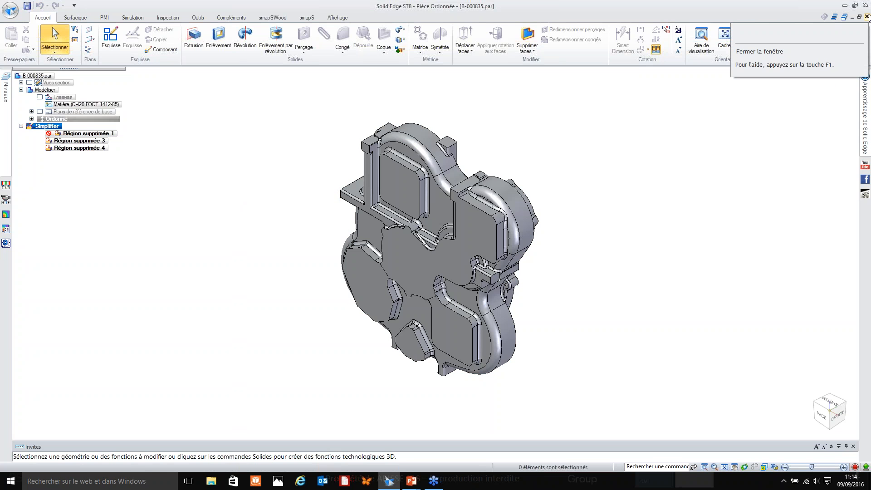
left_click(867, 16)
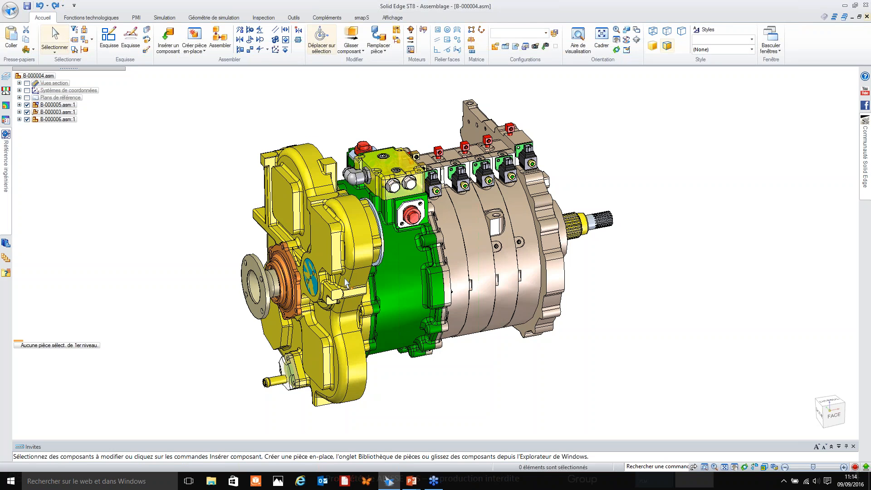
Set subassembly B-000005.asm to use its modelled assembly representation (Utiliser assemblage modélisé).
left_click(304, 240)
right_click(305, 241)
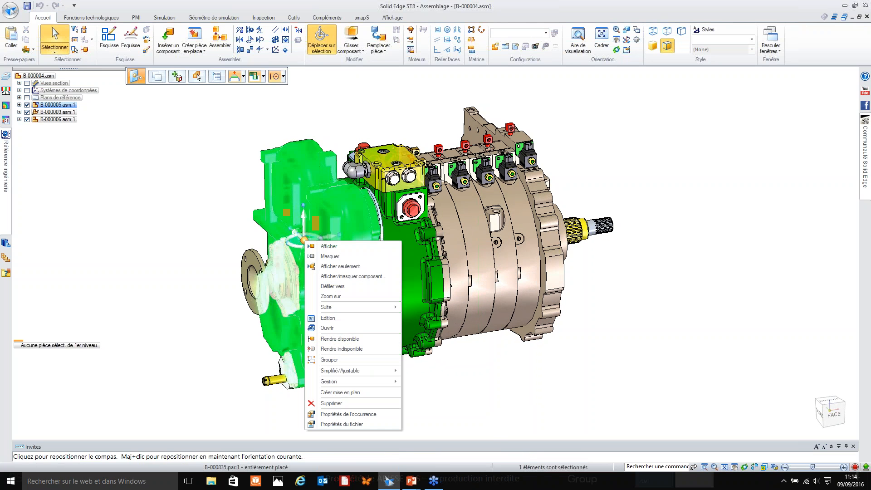
mouse_move(345, 371)
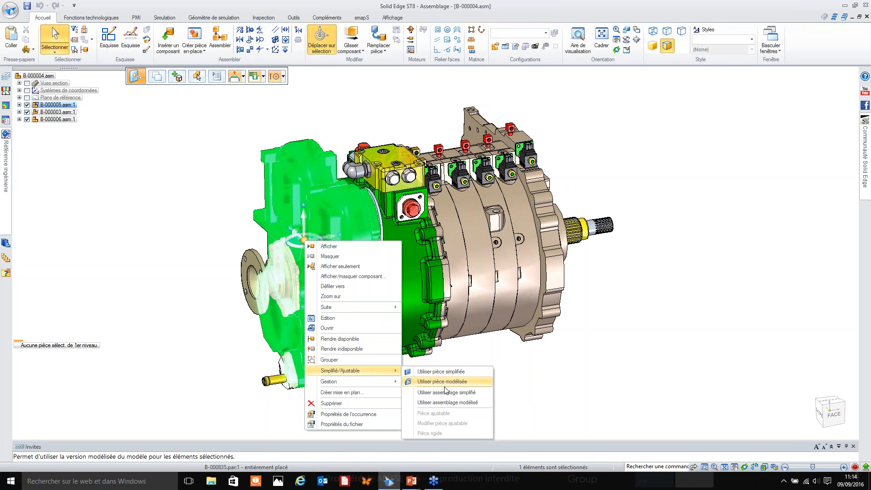
left_click(463, 402)
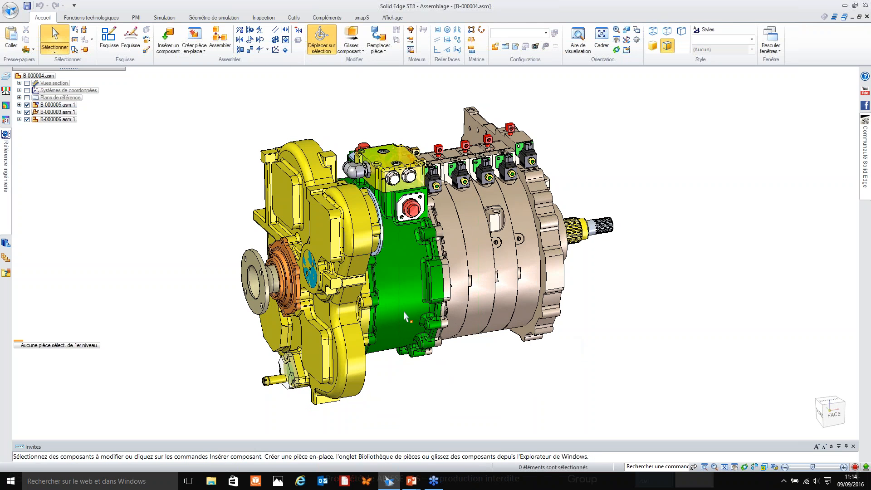
mouse_move(363, 241)
middle_mouse_down()
mouse_move(349, 240)
mouse_move(367, 238)
mouse_move(355, 236)
middle_mouse_up()
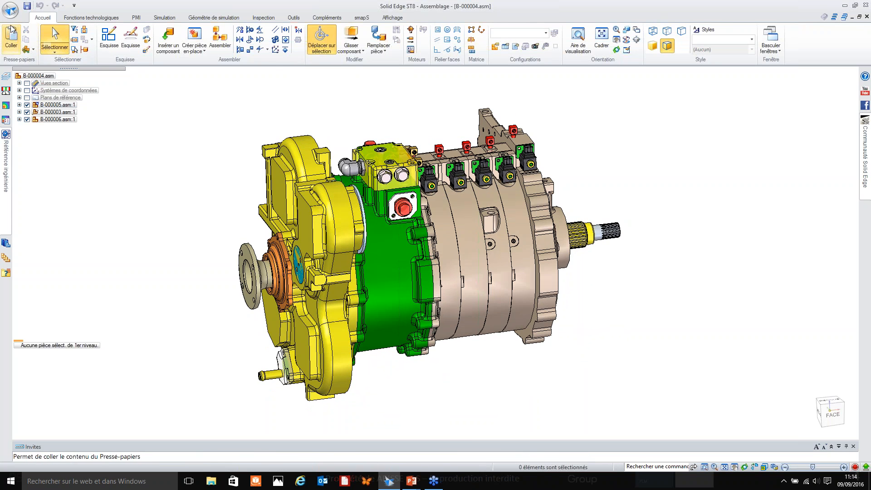
Set up a copy of the assembly with the Parasolid file type (*.x_b;*.x_t) and cancel the save.
left_click(10, 9)
mouse_move(39, 96)
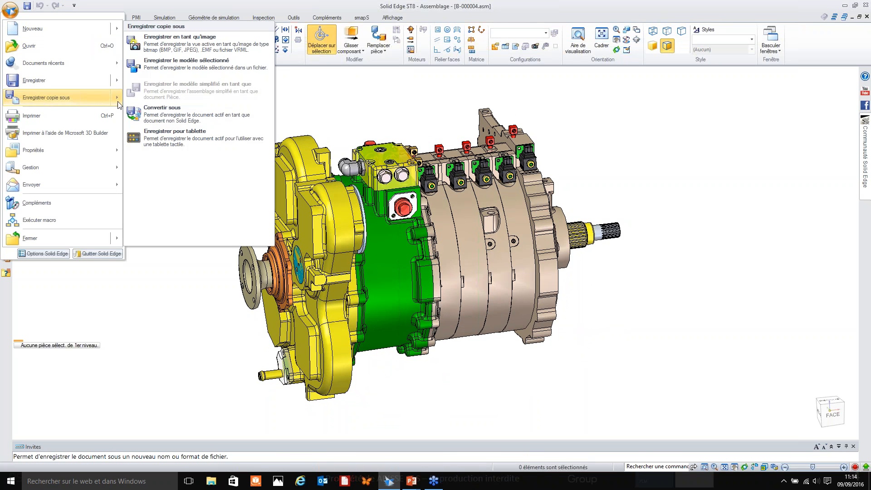
left_click(85, 106)
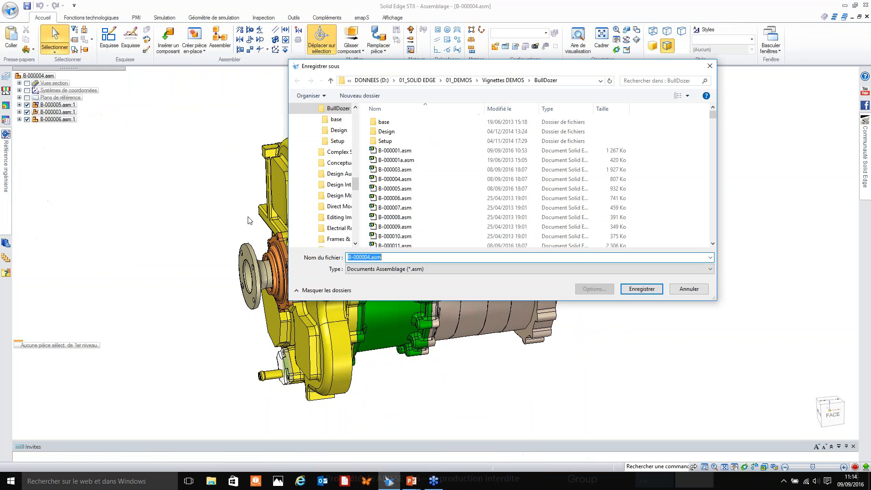
left_click(390, 269)
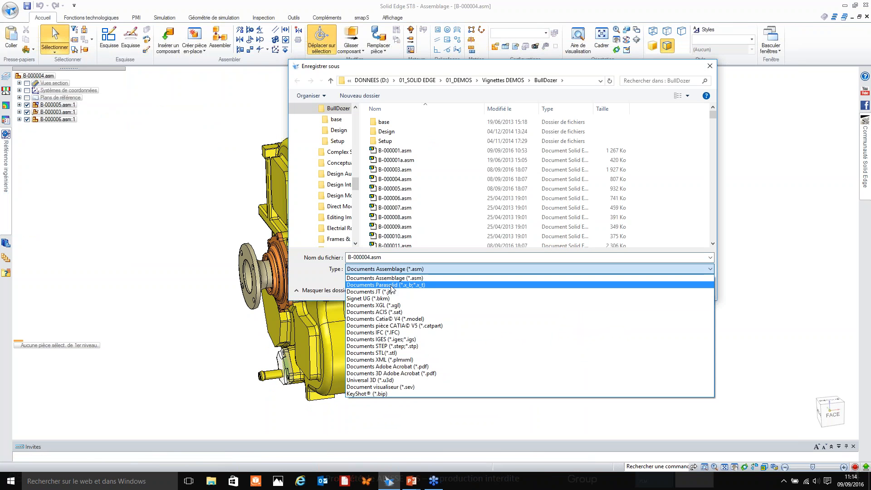
left_click(391, 285)
left_click_drag(454, 68, 569, 87)
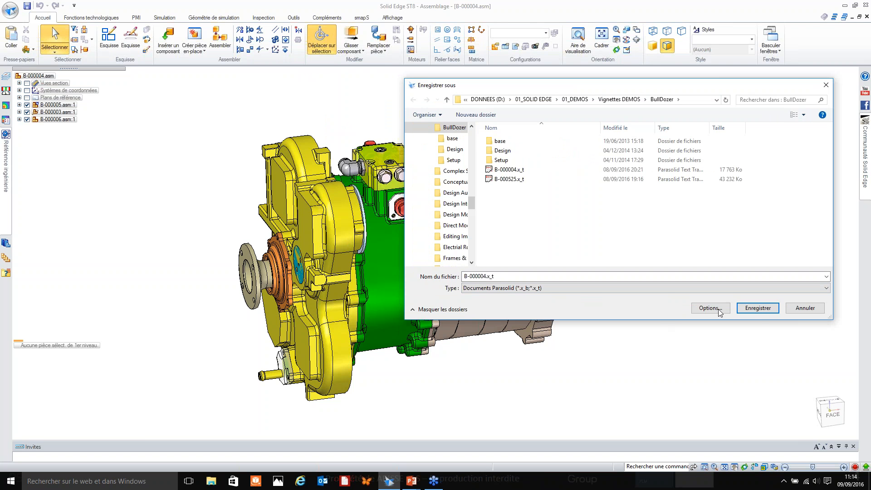
left_click(805, 308)
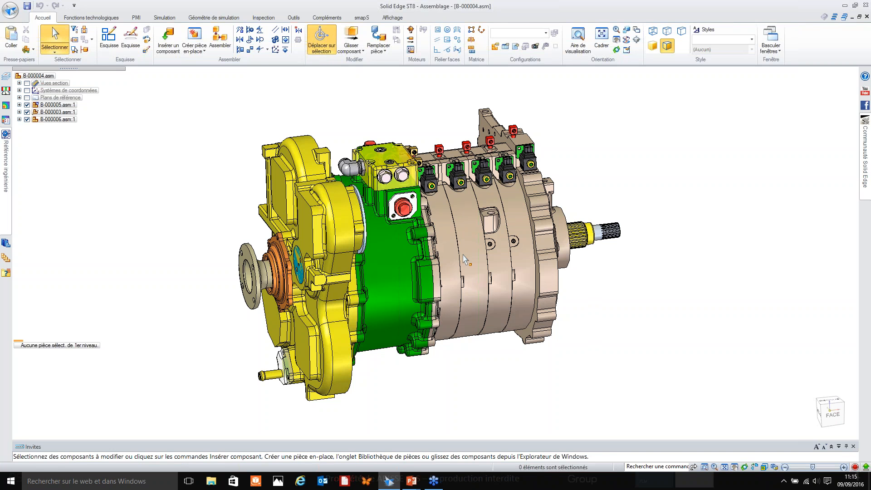
Activate the assembly's simplification mode and start creating its simplified assembly model.
left_click(295, 18)
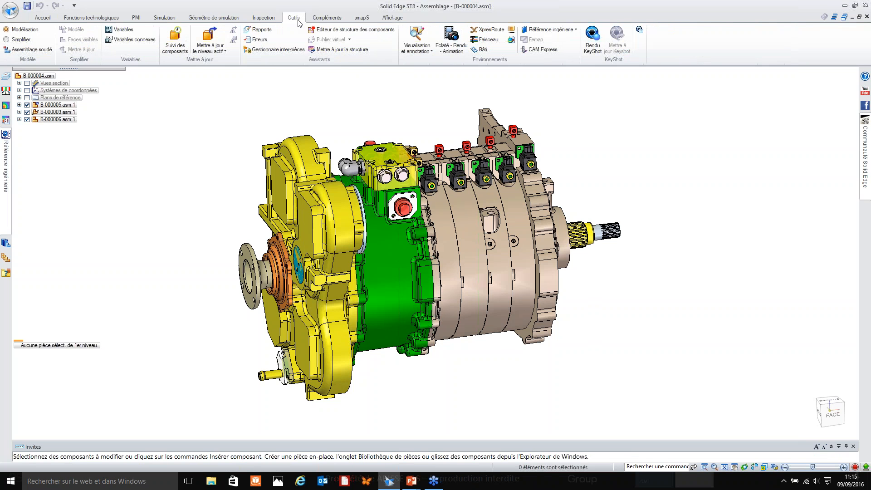
mouse_move(340, 102)
middle_mouse_down()
mouse_move(353, 102)
mouse_move(342, 102)
middle_mouse_up()
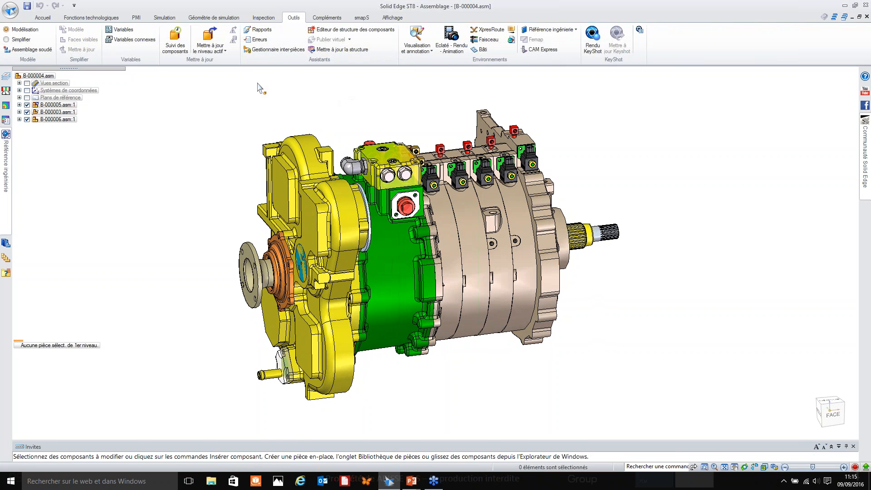
left_click(24, 42)
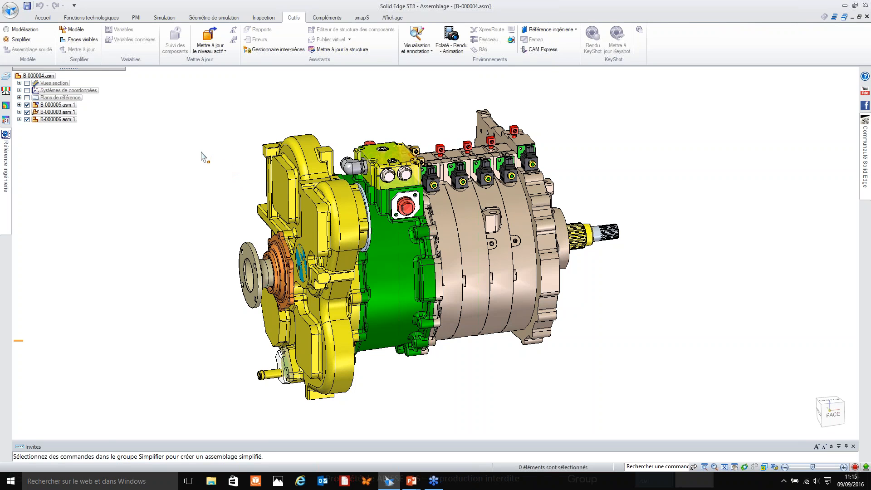
left_click(76, 30)
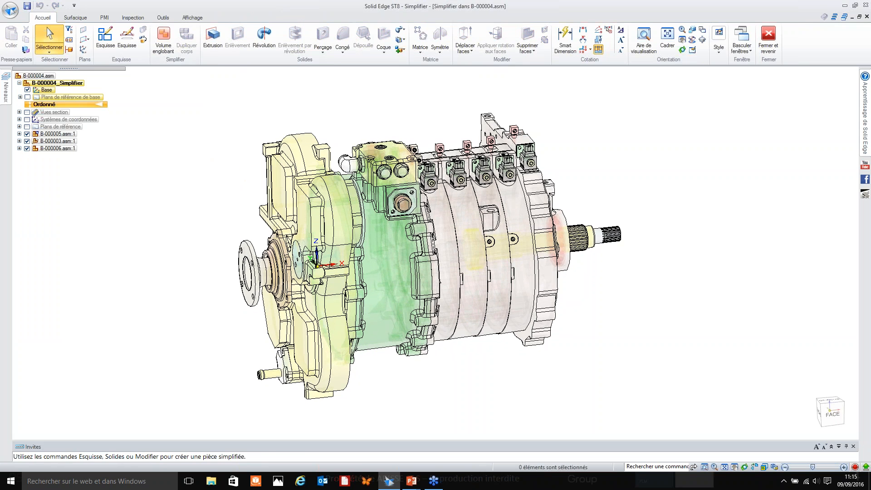
Create a box-shaped enclosing volume around the valve block on top of the gearbox.
left_click(168, 43)
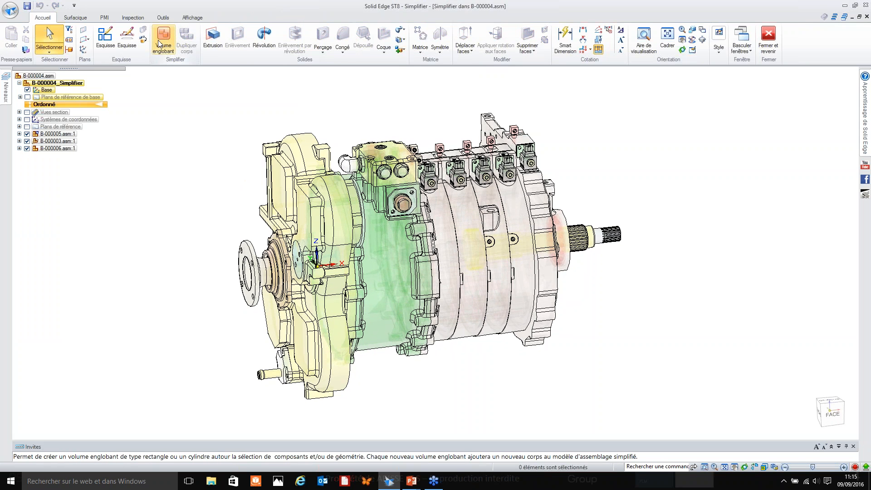
left_click(375, 159)
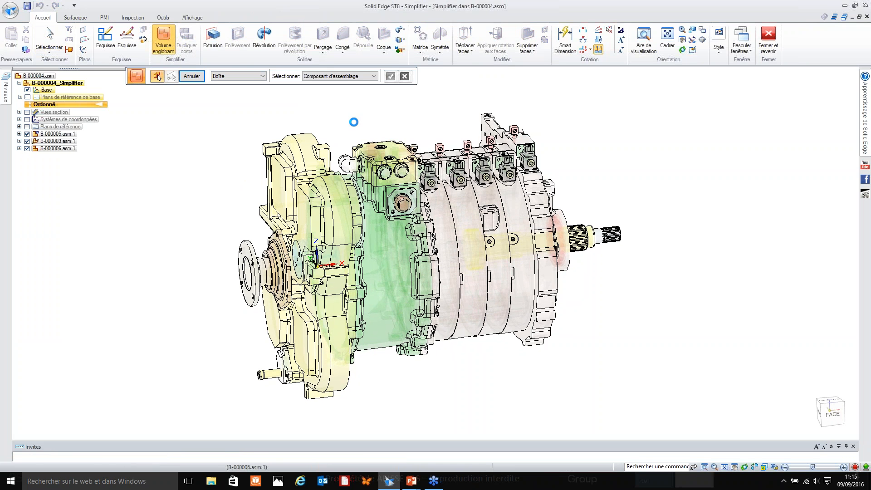
right_click(353, 129)
Create an inner-cylinder enclosing volume (Cylindre intérieur) around the green housing and the clutch housing near the output end, oriented by the flat housing face.
left_click(315, 230)
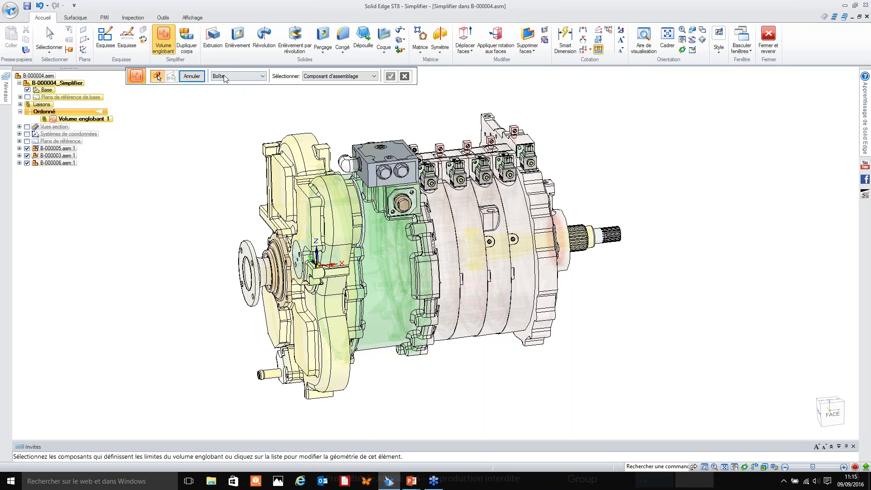
left_click(533, 223)
left_click(519, 236)
left_click(338, 79)
left_click(264, 75)
left_click(255, 78)
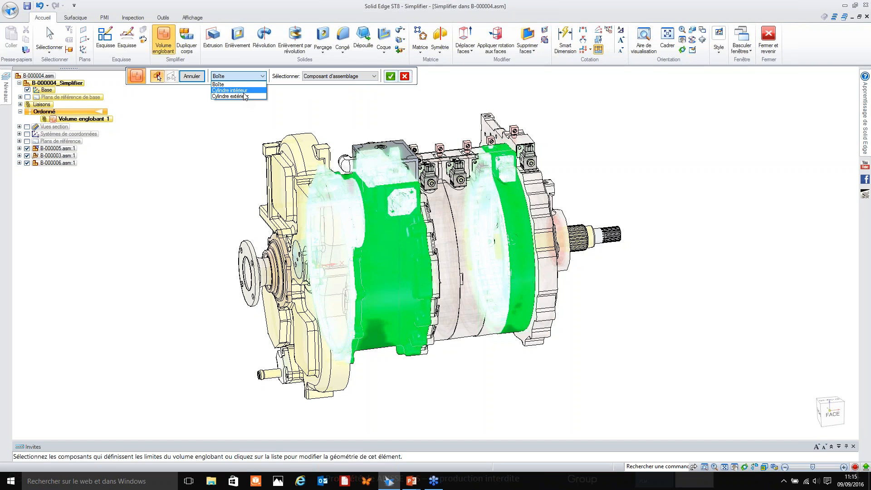
left_click(230, 90)
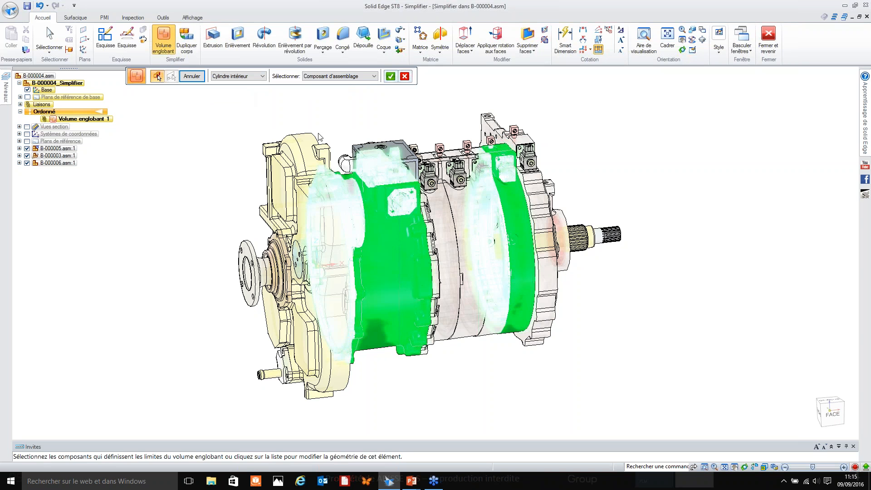
left_click(316, 254)
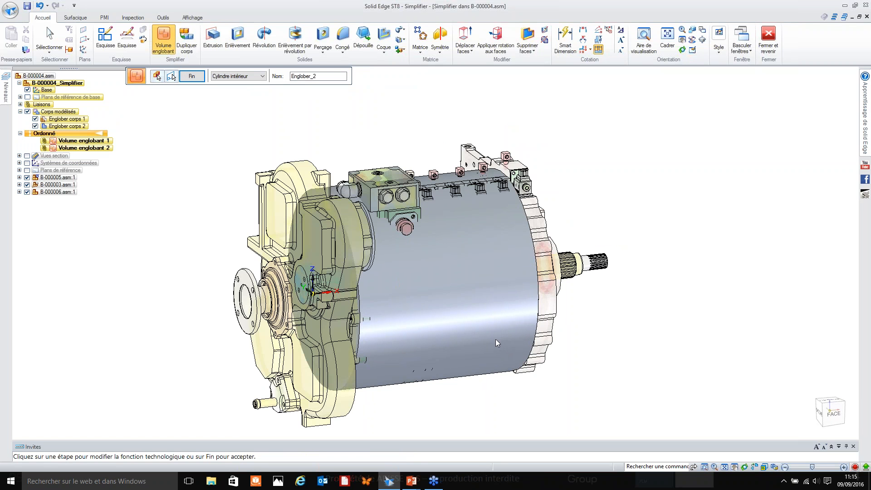
middle_click_drag(428, 273, 433, 185)
Try to enclose both splined output shafts together in a single inner cylinder (Cylindre intérieur), and undo it.
left_click(157, 76)
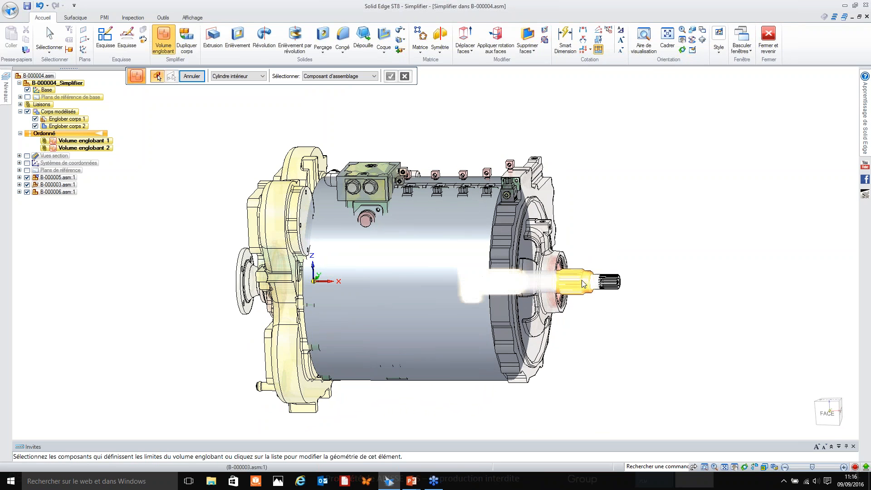
left_click(602, 280)
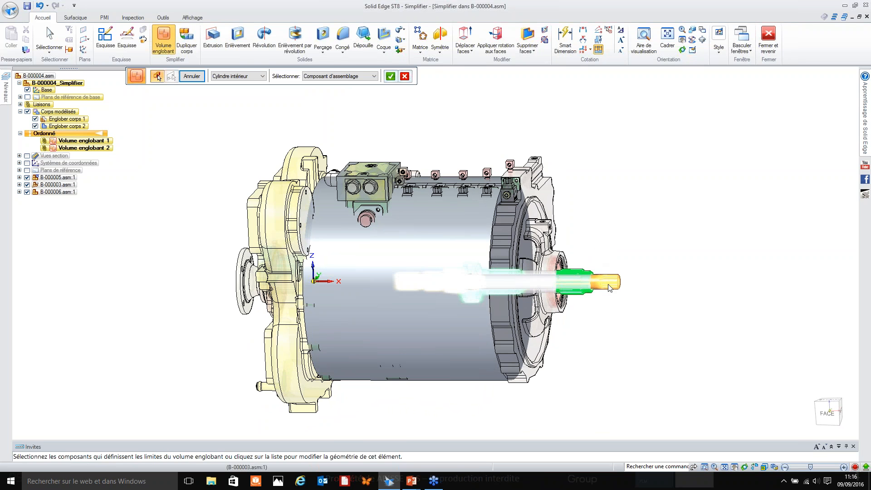
right_click(616, 256)
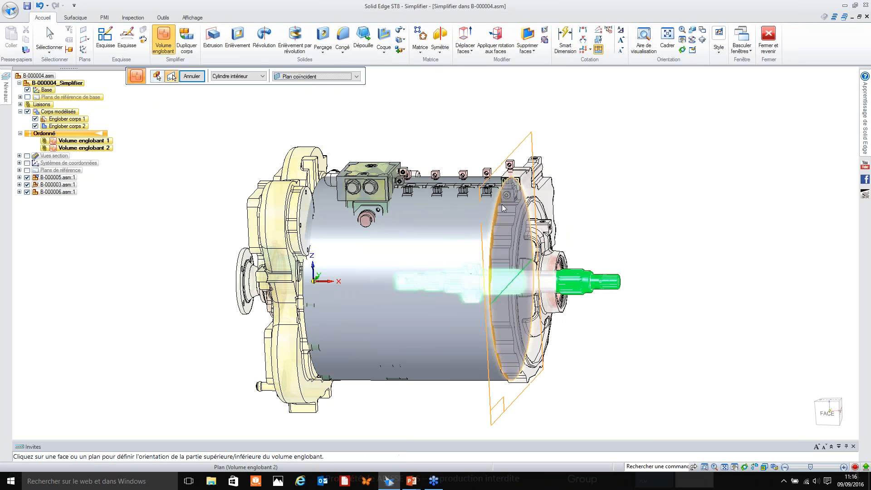
mouse_move(569, 253)
middle_mouse_down()
mouse_move(578, 237)
mouse_move(571, 243)
middle_mouse_up()
right_click(586, 237)
scroll(578, 257, "up", 2)
key("ctrl+z")
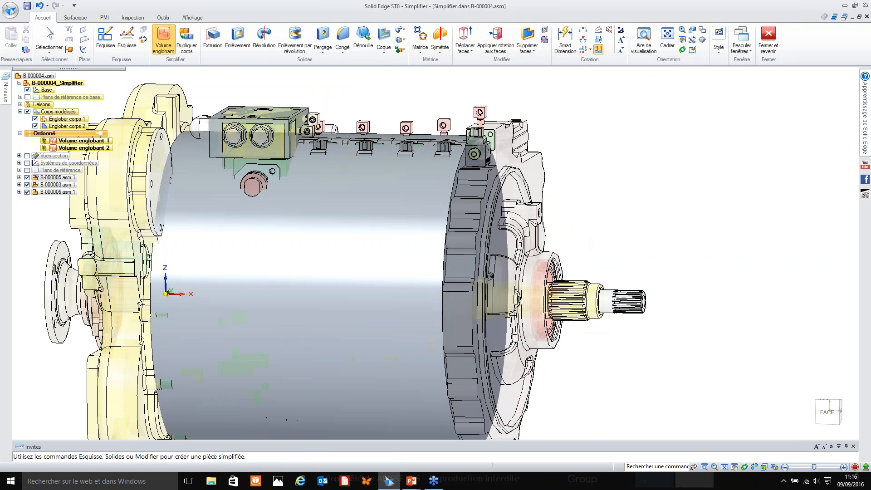
Create a box-shaped enclosing volume (Boîte) around the larger splined output shaft.
left_click(597, 296)
right_click(605, 261)
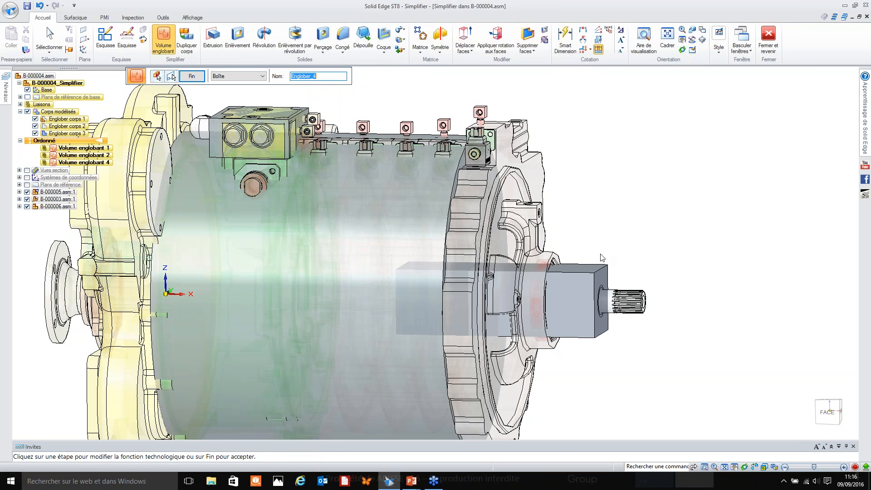
right_click(602, 258)
Create an inner-cylinder enclosing volume (Cylindre intérieur) around the smaller splined shaft at the output end.
left_click(631, 295)
left_click(263, 75)
left_click(245, 95)
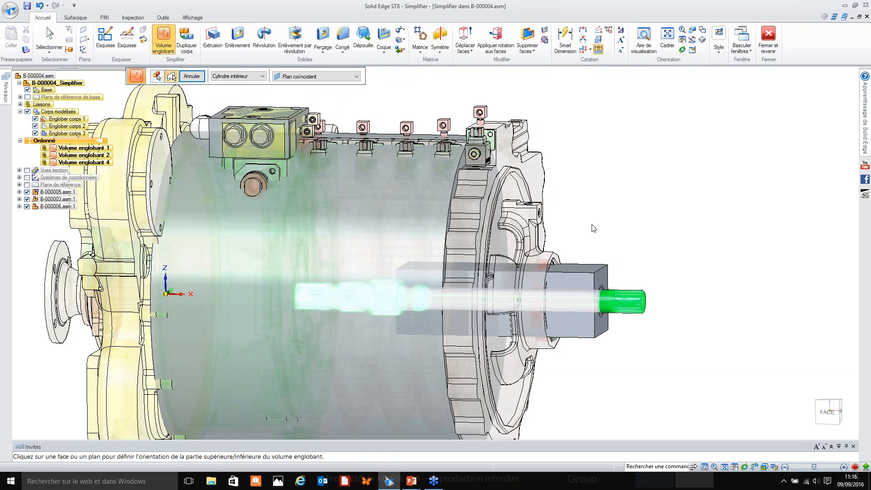
left_click(601, 280)
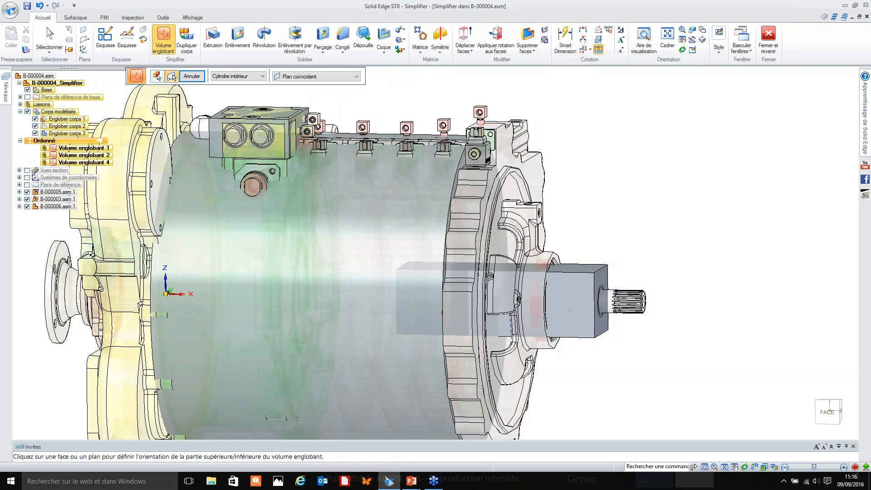
right_click(619, 248)
key("Escape")
Change the larger output shaft's box-shaped enclosing volume to an inner cylinder (Cylindre intérieur).
left_click(441, 303)
left_click(442, 303)
left_click(232, 76)
left_click(228, 90)
left_click(231, 75)
left_click(230, 96)
left_click(237, 78)
left_click(229, 90)
right_click(591, 225)
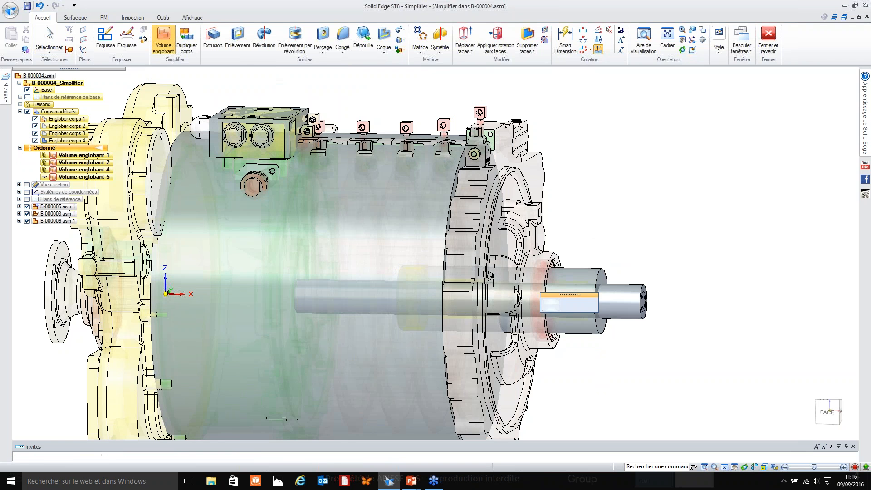
right_click(582, 209)
left_click(579, 176)
Create an inner-cylinder enclosing volume (Cylindre intérieur) around the flanged input shaft in front of the yellow housing.
scroll(583, 195, "down", 5)
scroll(580, 201, "up", 1)
middle_click_drag(582, 203, 601, 225)
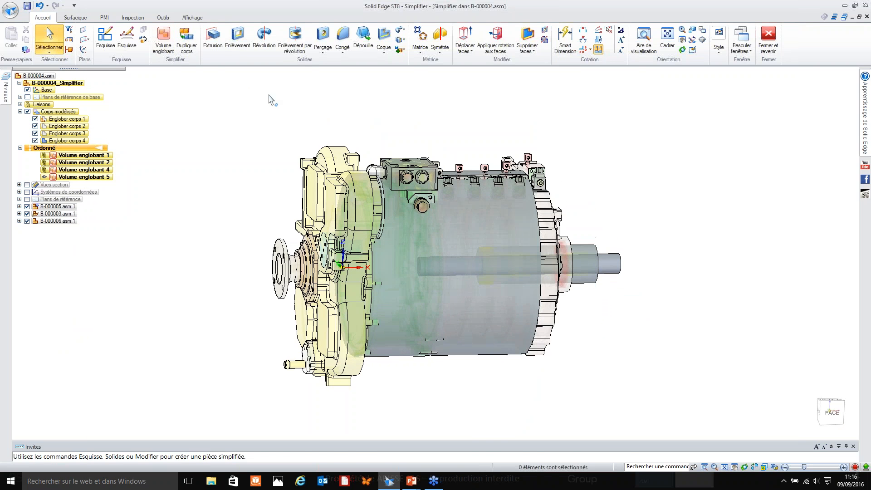
left_click(164, 39)
left_click(280, 263)
left_click(241, 78)
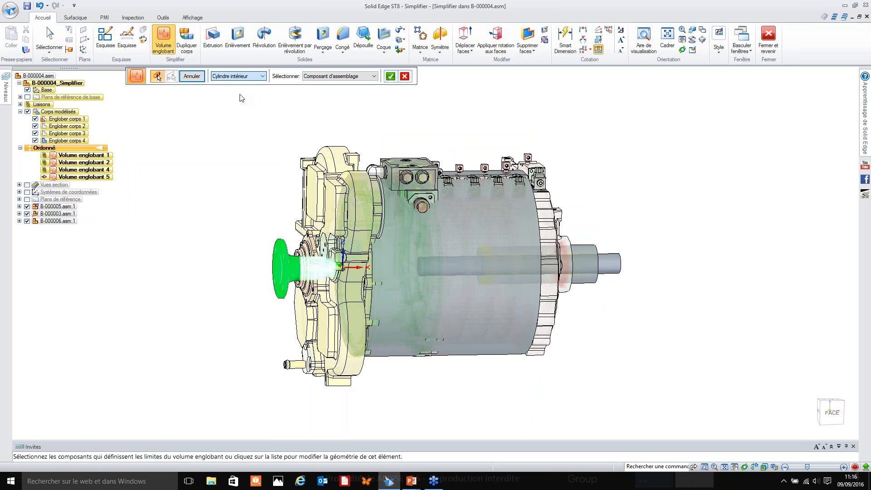
left_click(236, 90)
right_click(294, 185)
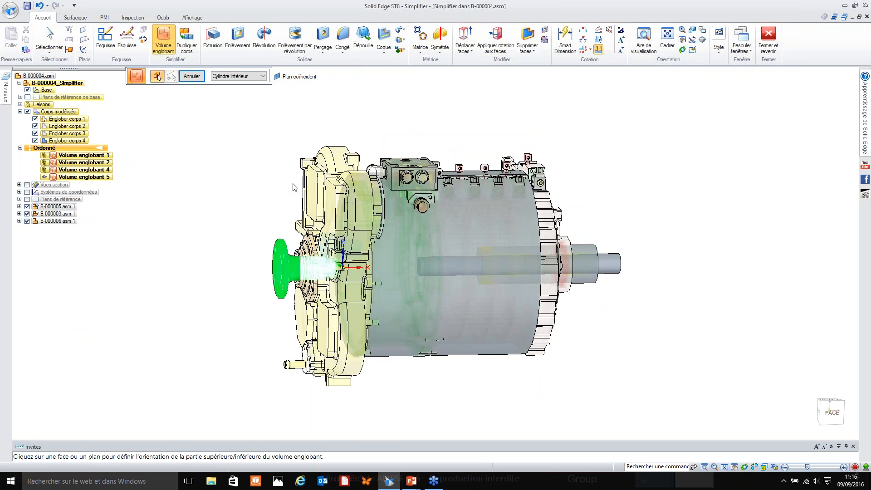
left_click(358, 226)
right_click(231, 169)
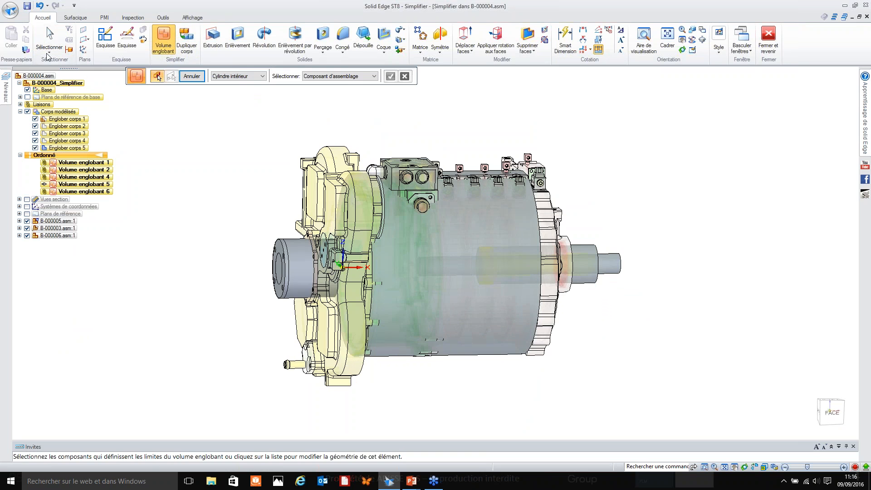
Copy the yellow gear housing into the simplified model as a solid body with an inter-part copy (Copie inter-pièces).
left_click(27, 50)
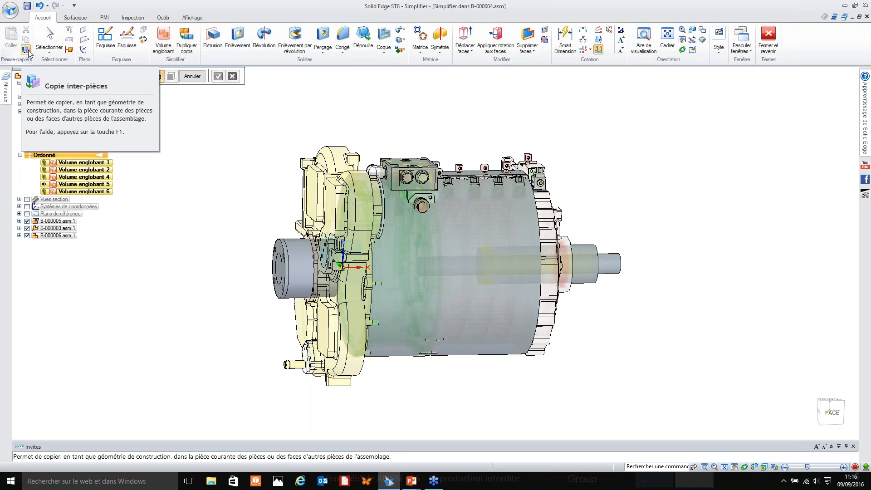
left_click(313, 195)
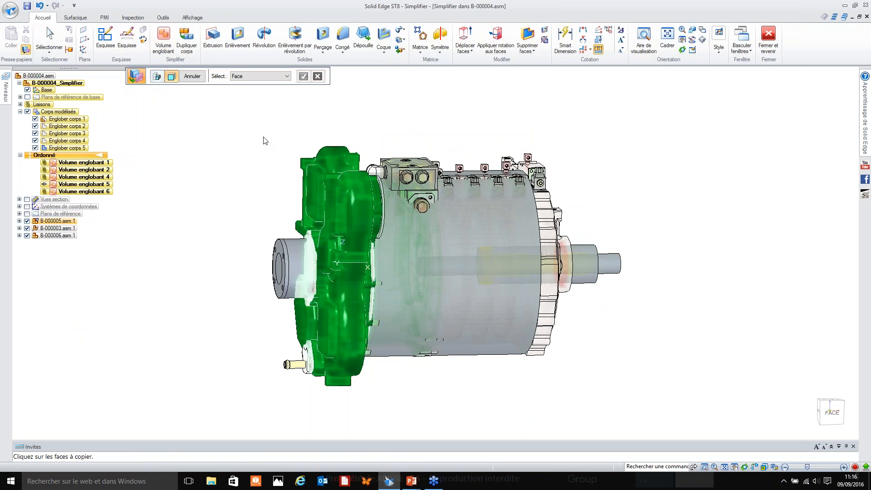
left_click(256, 76)
left_click(251, 91)
left_click(313, 168)
right_click(272, 165)
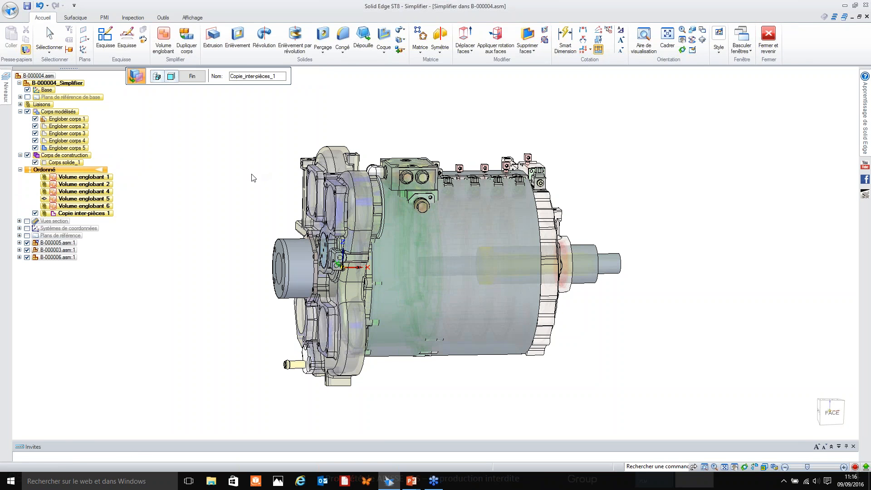
right_click(250, 174)
middle_click_drag(270, 204, 249, 215)
key("Escape")
Unite the main cylinder with the valve block box and the two output shaft cylinders.
mouse_move(380, 137)
middle_mouse_down()
mouse_move(463, 139)
mouse_move(360, 140)
mouse_move(372, 140)
middle_mouse_up()
left_click(399, 51)
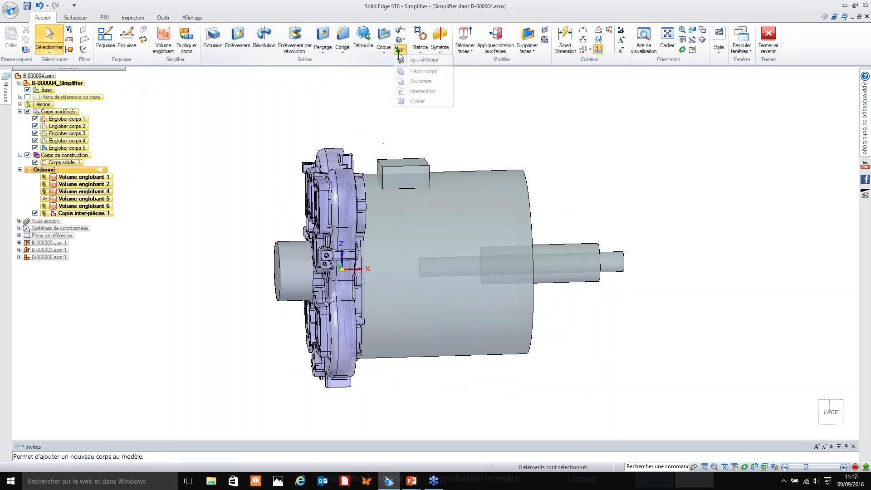
left_click(416, 72)
left_click(424, 204)
right_click(424, 203)
left_click(411, 180)
right_click(411, 180)
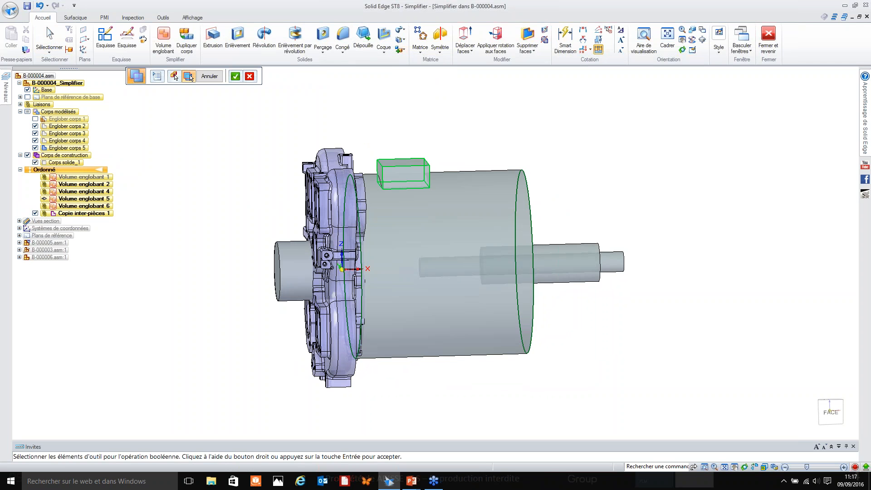
left_click(619, 265)
left_click(585, 260)
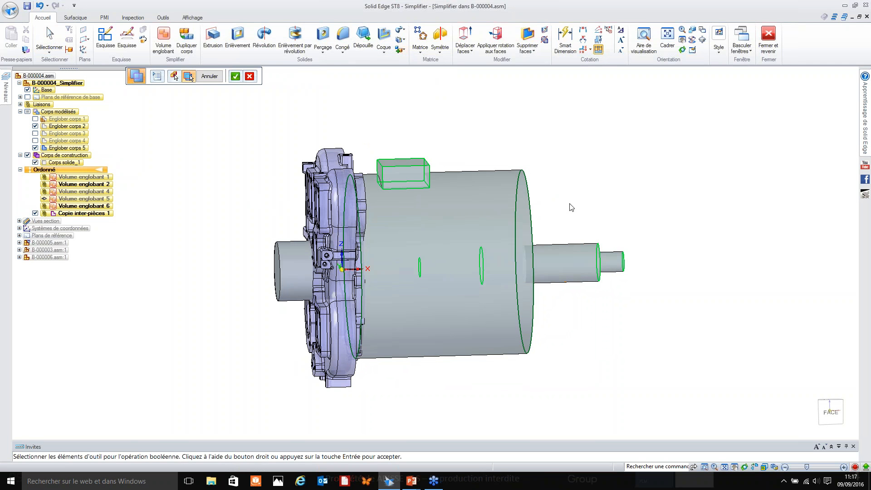
right_click(569, 206)
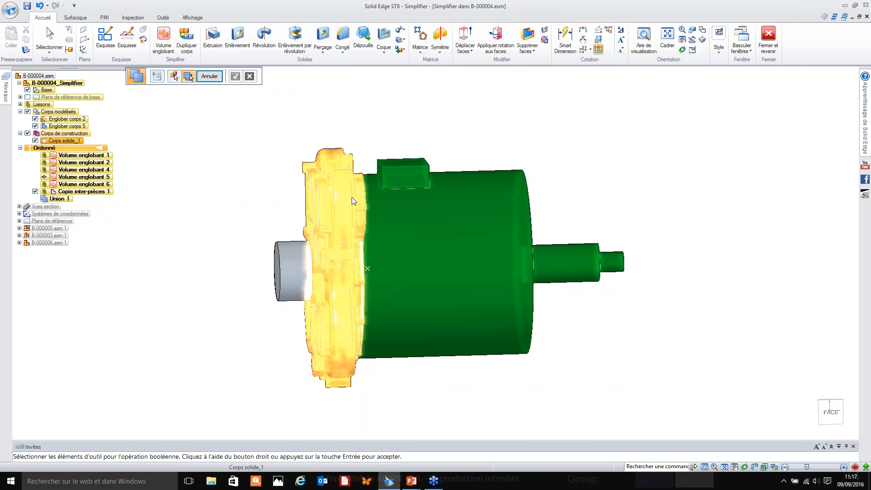
Unite the copied gear housing body with the main cylinder body.
left_click(348, 151)
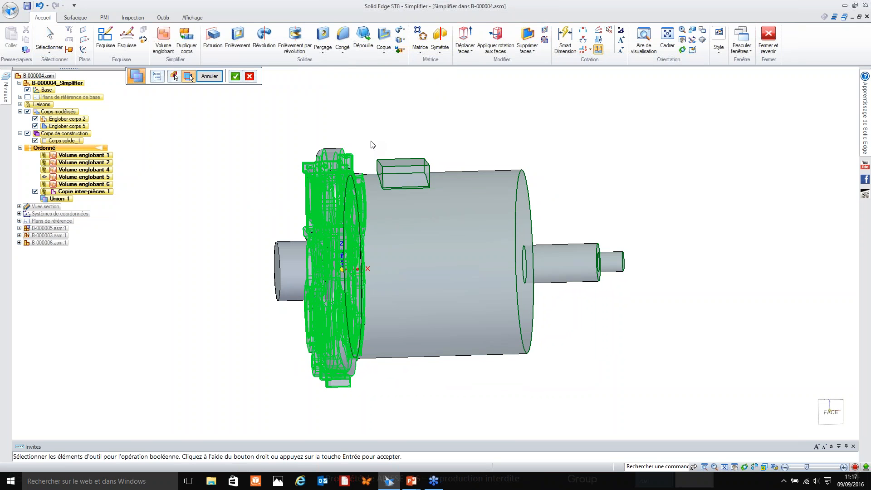
right_click(371, 144)
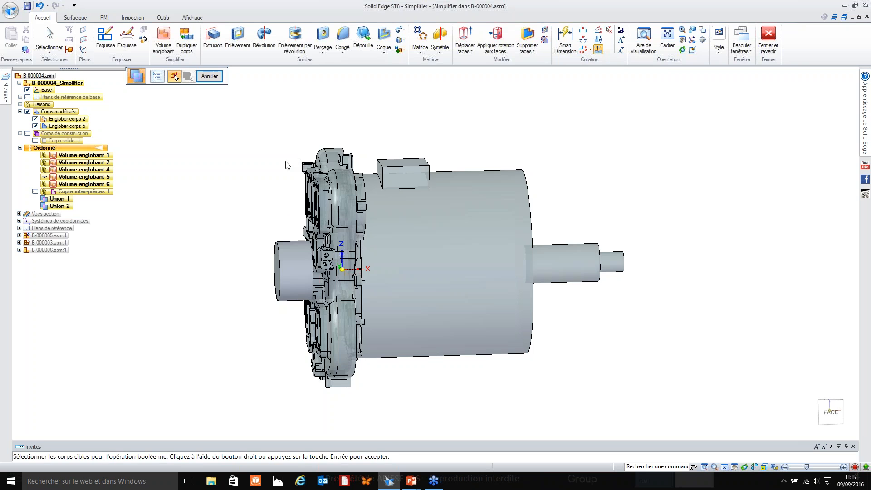
middle_click_drag(287, 165, 314, 166)
key("Escape")
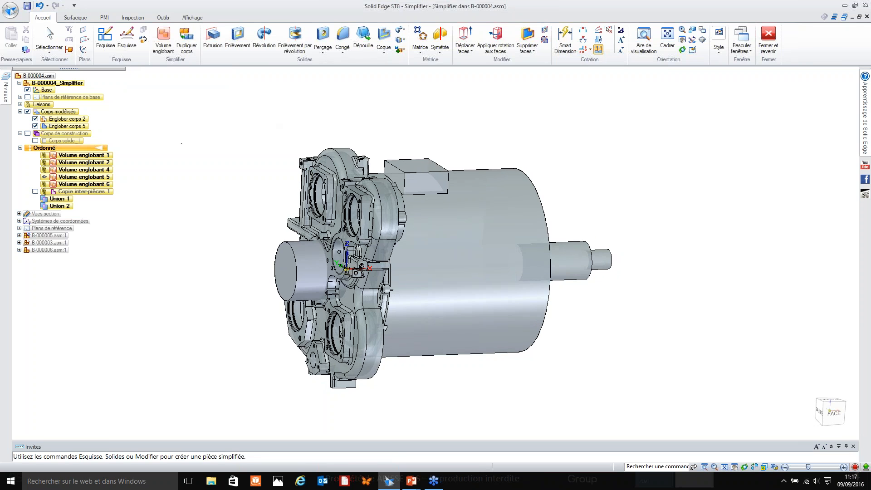
Try to unite the input flange cylinder with the combined housing body.
left_click(401, 40)
left_click(413, 74)
left_click(387, 328)
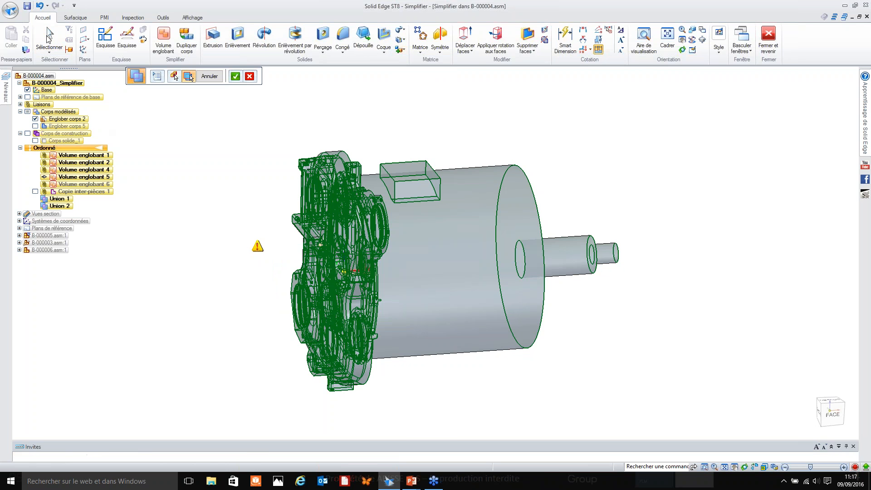
key("Return")
Compare the simplified bodies with the original components by switching their display, and close the simplification environment to return to the assembly.
middle_click_drag(194, 205, 212, 231)
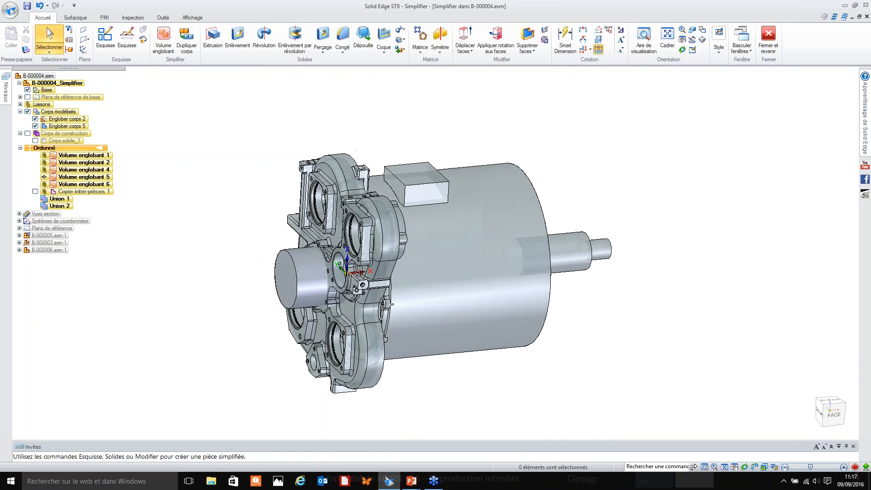
scroll(212, 233, "up", 4)
middle_click_drag(445, 316, 370, 299)
scroll(356, 236, "down", 3)
middle_click_drag(198, 164, 235, 195, "shift")
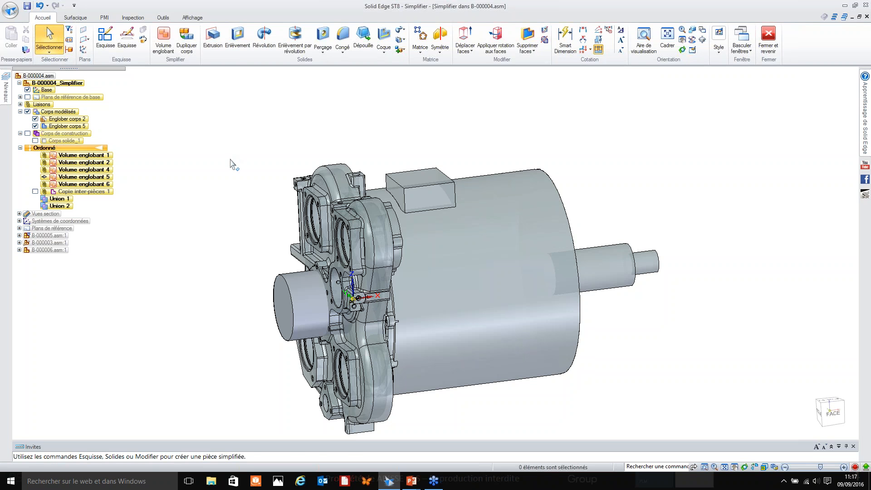
left_click(8, 17)
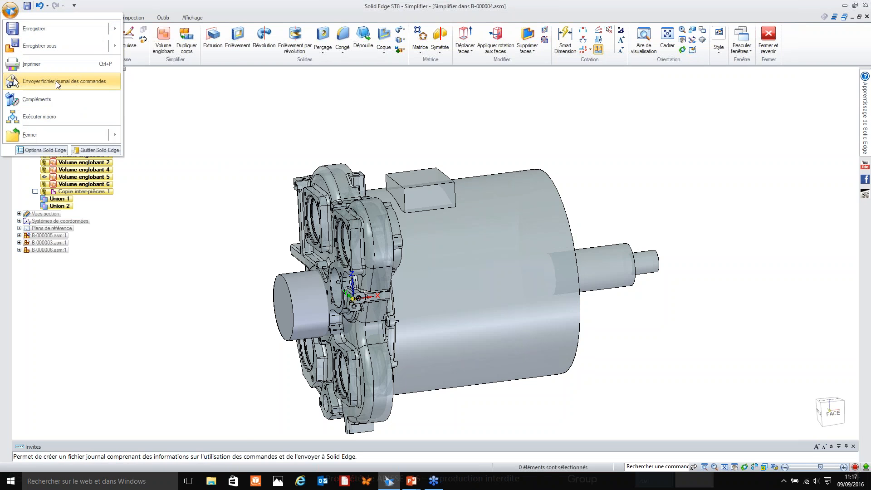
left_click(272, 147)
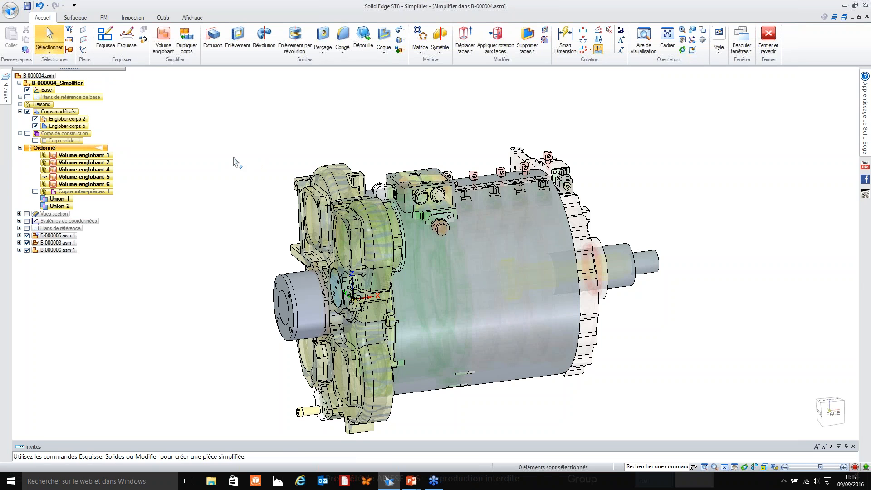
key("ctrl+shift+p")
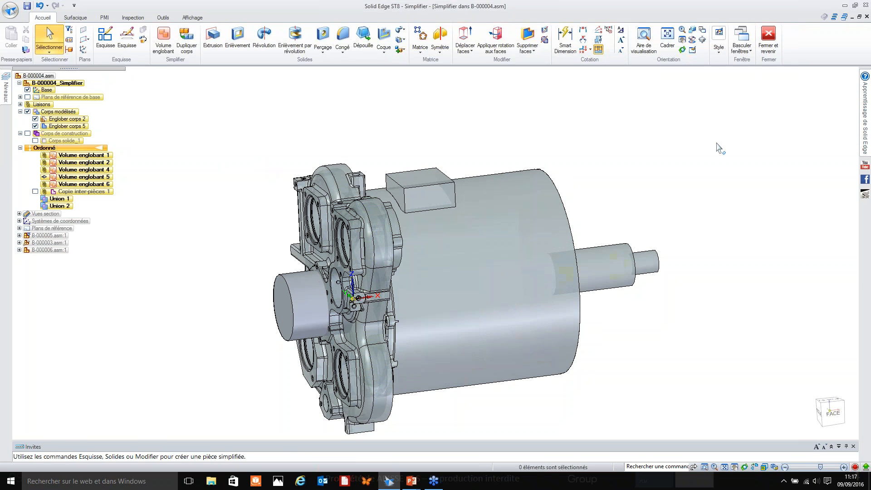
left_click(768, 38)
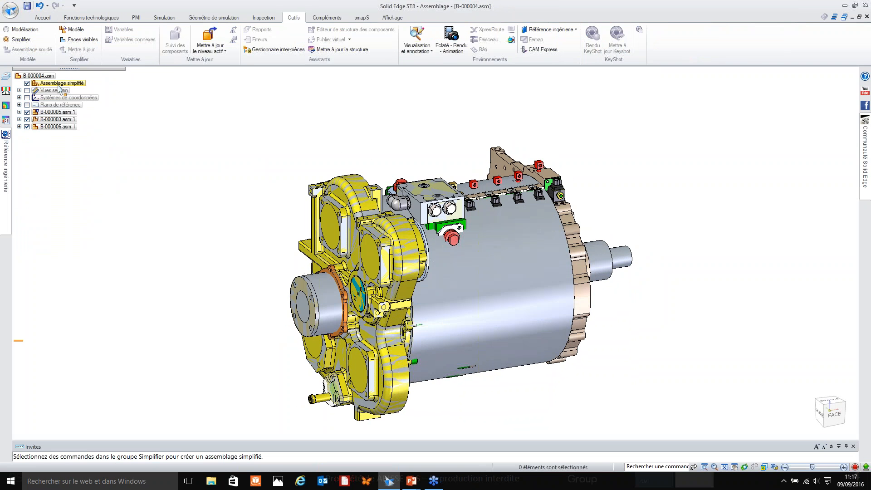
Toggle the display of the simplified assembly (Assemblage simplifié) to compare it with the detailed gearbox, leaving it shown.
left_click(27, 83)
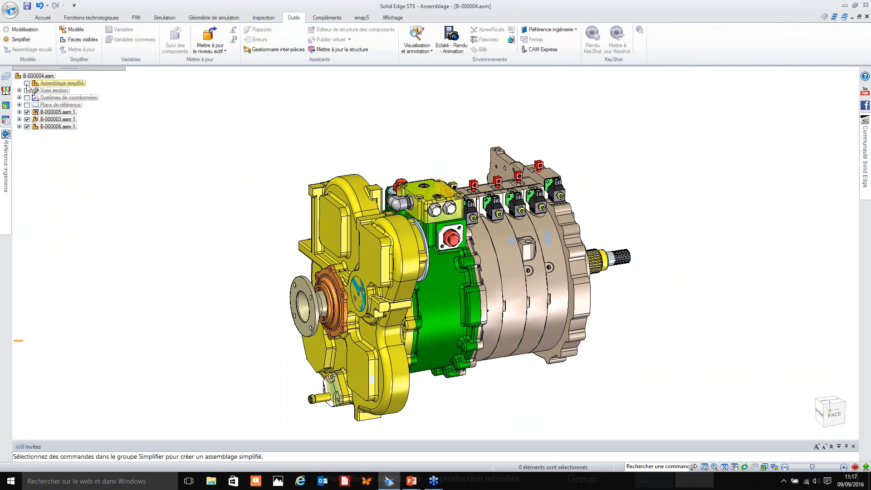
left_click(26, 83)
left_click(27, 85)
left_click(27, 85)
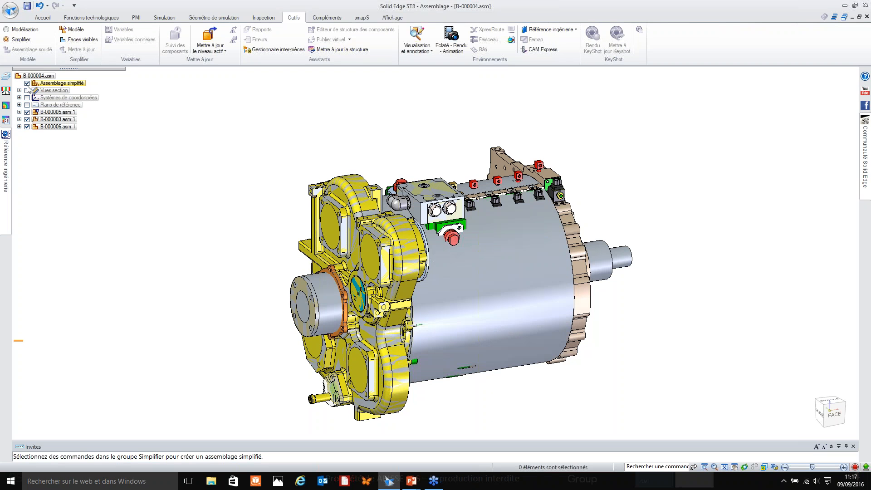
Toggle the simplified assembly's display, leaving the detailed gearbox components shown, and save B-000004.asm.
left_click(27, 85)
left_click(27, 84)
left_click(27, 84)
scroll(235, 156, "down", 1)
middle_click_drag(246, 180, 267, 179, "shift")
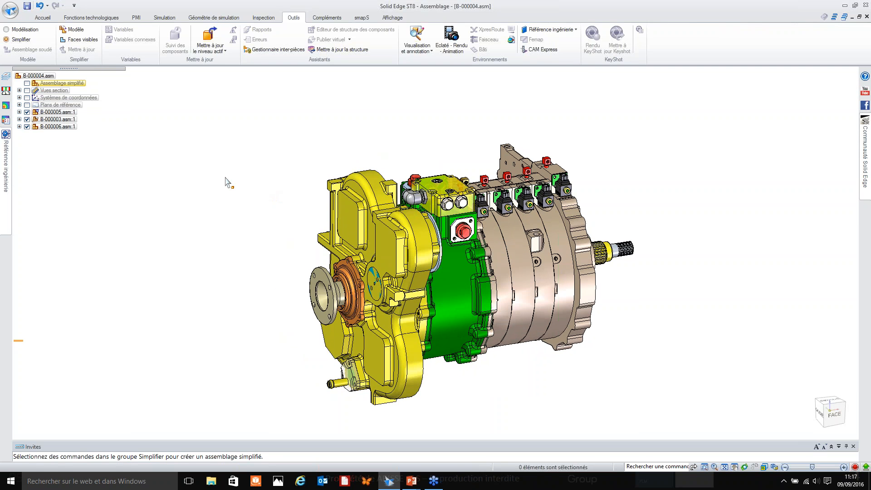
key("ctrl+s")
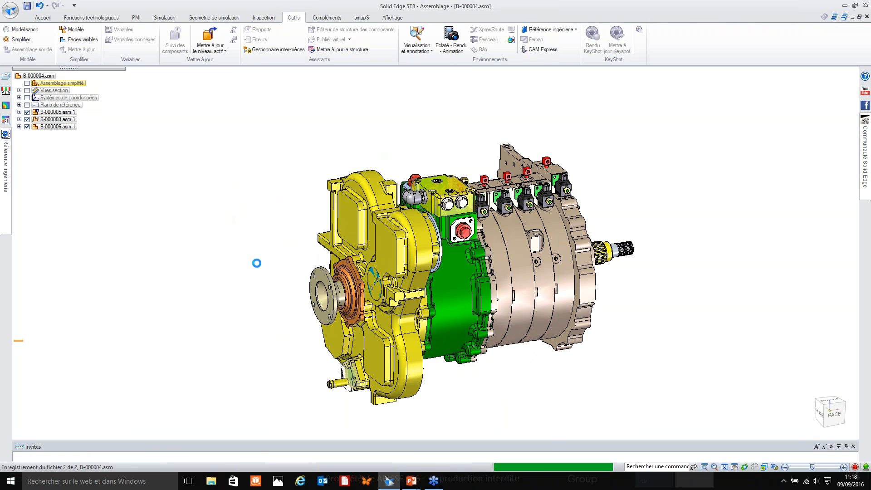
left_click(16, 17)
mouse_move(31, 33)
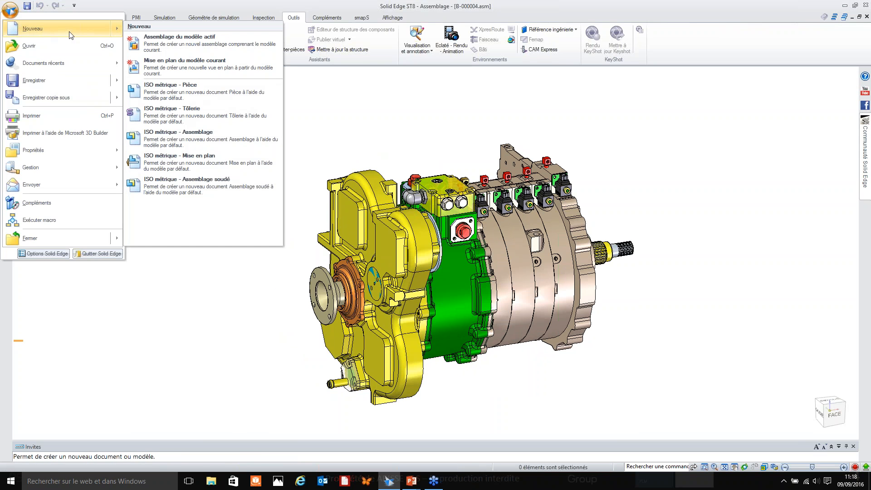
left_click(365, 115)
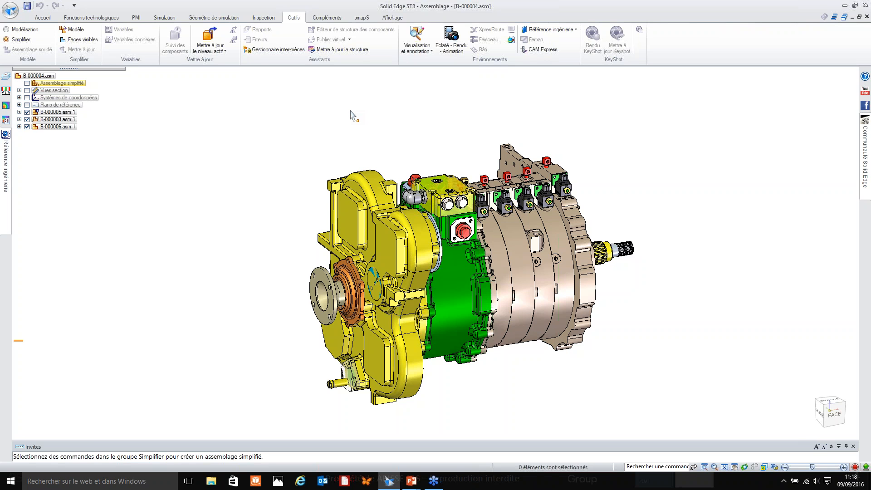
Create a new drawing (Mise en plan) from the current assembly model.
left_click(10, 9)
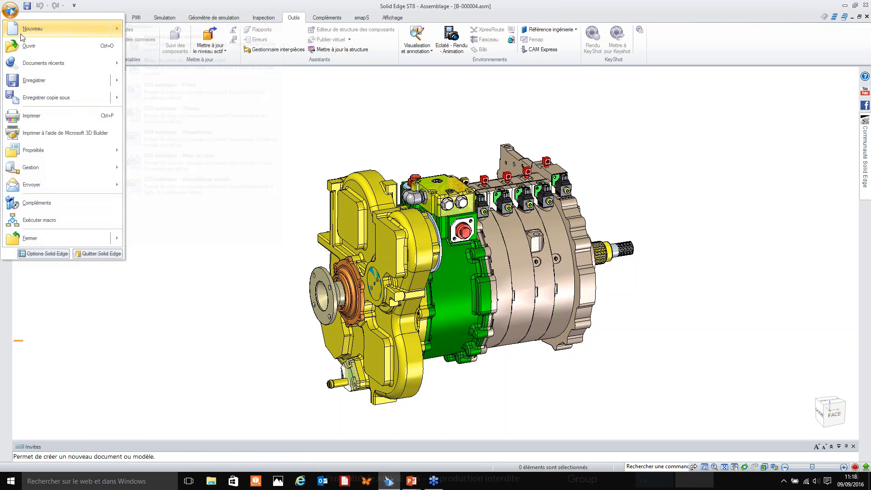
mouse_move(14, 32)
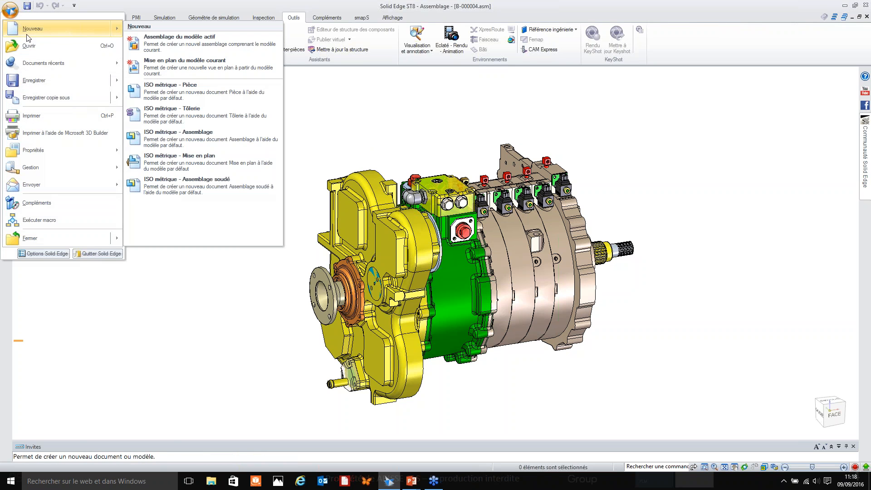
left_click(151, 71)
left_click(418, 254)
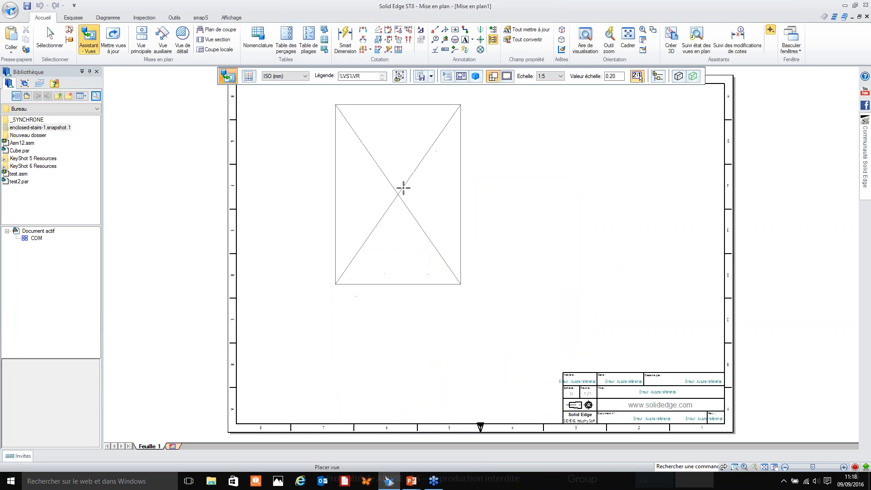
Set the drawing view to Vue de face and use simplified assemblies only for the first-level assembly (Pour assemblage du 1er niveau).
left_click(476, 77)
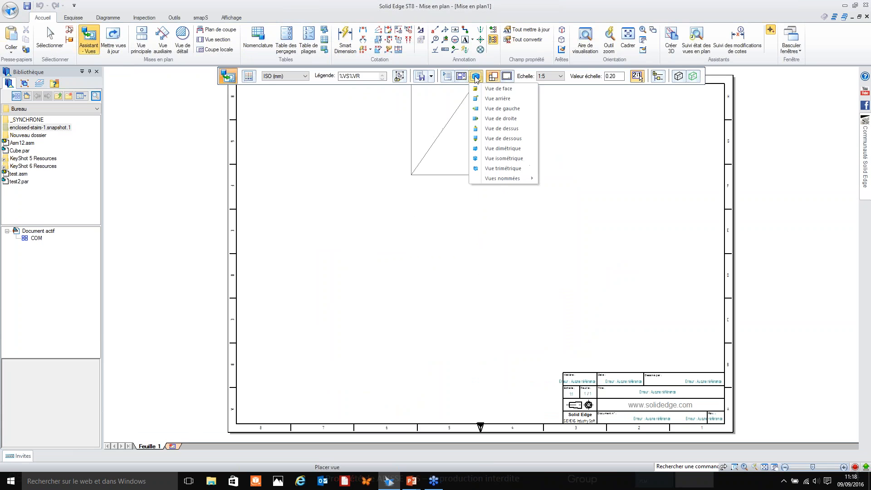
left_click(499, 89)
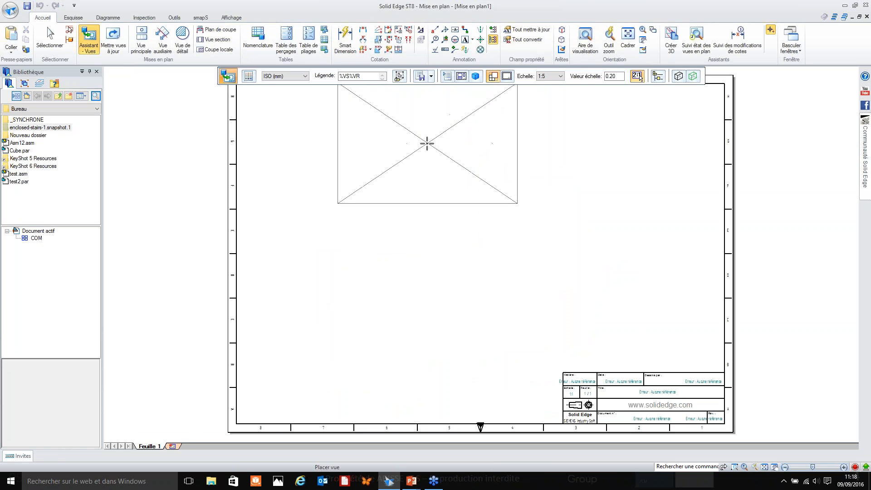
left_click(447, 76)
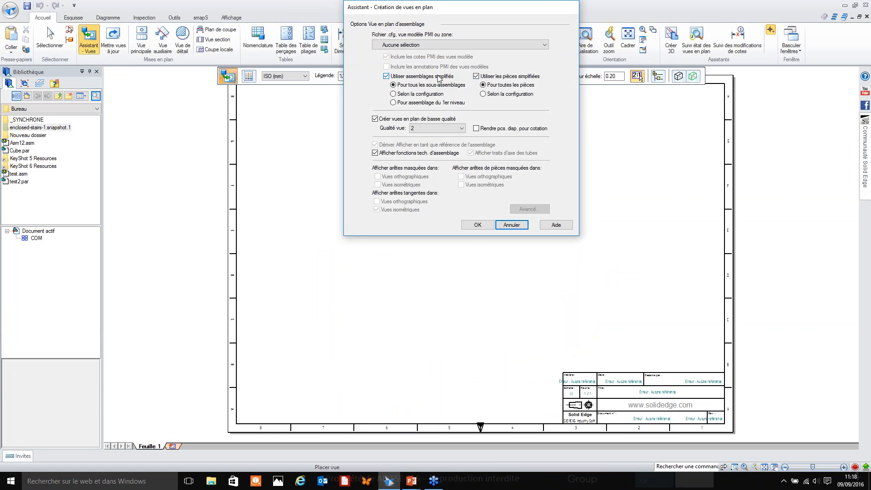
left_click(424, 103)
left_click(478, 225)
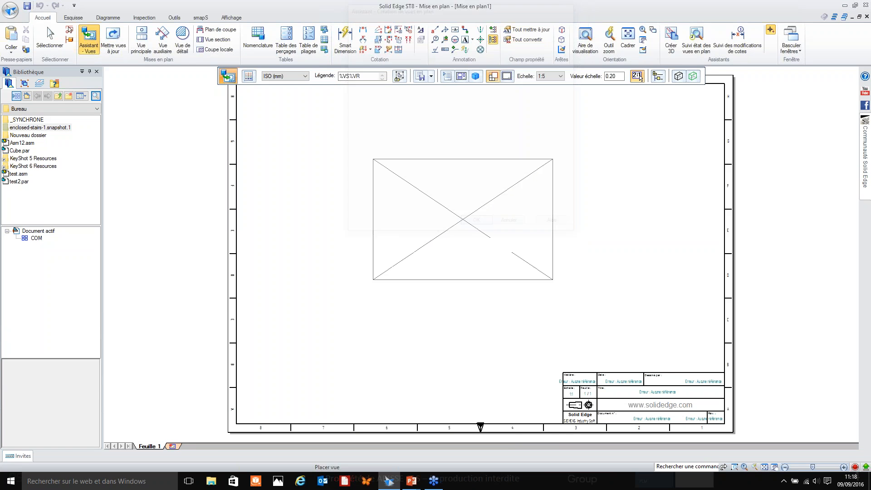
Place the front view at 1:5 in the sheet's upper left, with projected views below and to its left and a pictorial view at lower right.
left_click(389, 165)
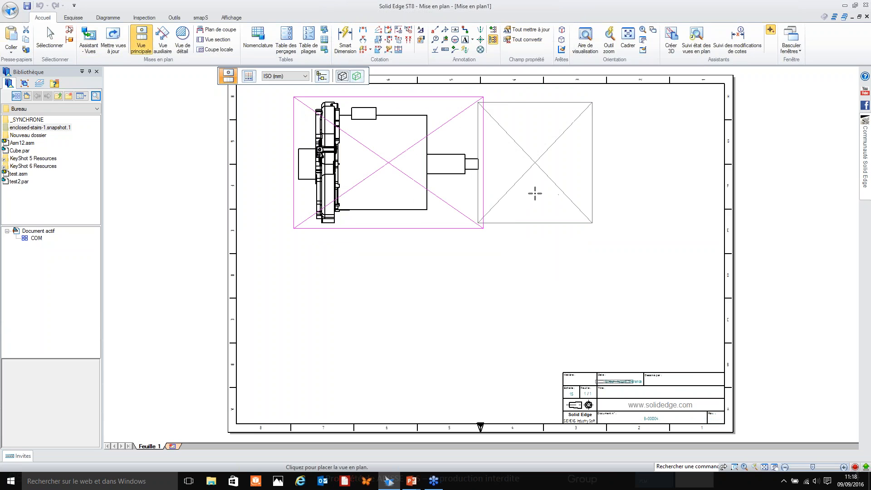
left_click(390, 329)
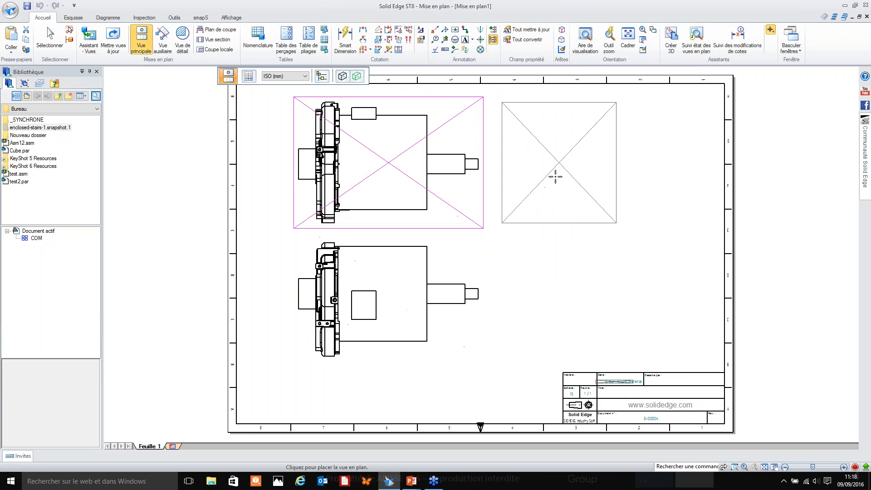
left_click(220, 162)
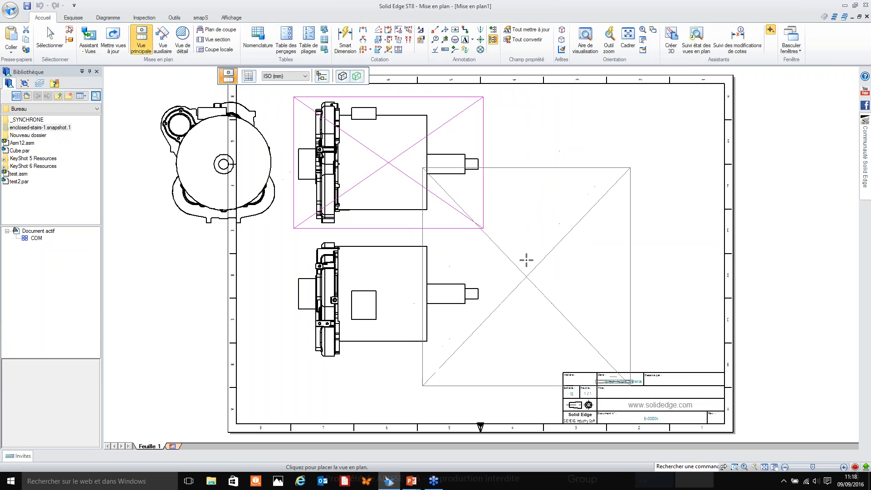
left_click(566, 284)
key("Escape")
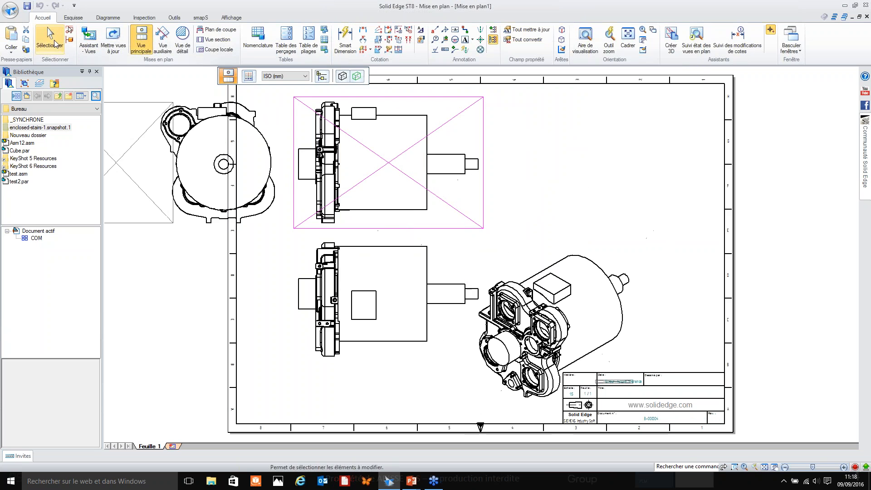
left_click(423, 223)
left_click(264, 180)
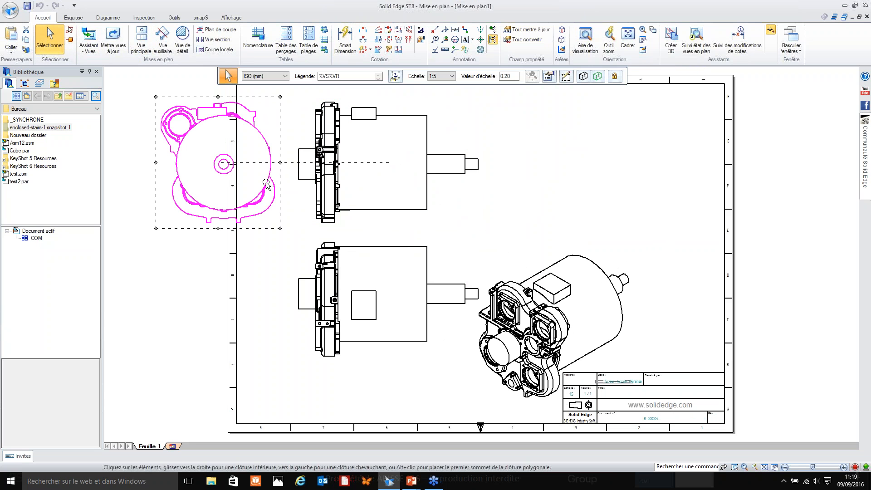
left_click(469, 238)
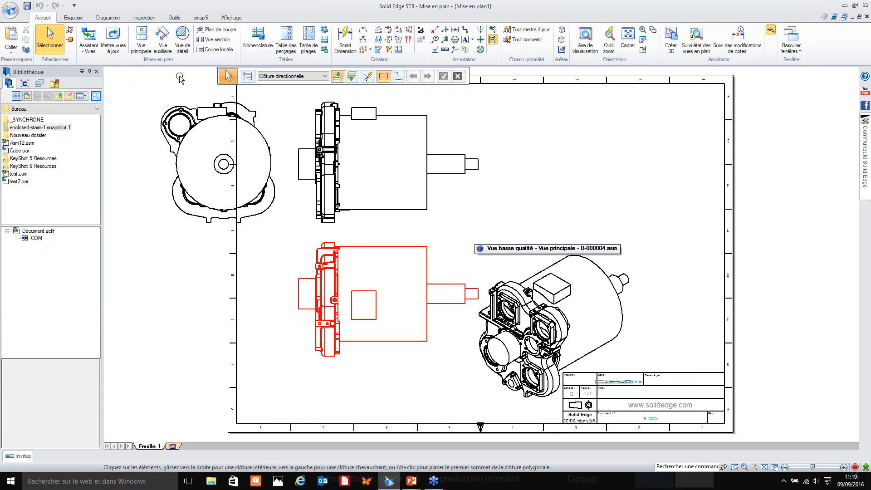
Create an independent circular 2:1 detail view around the small block atop the front view and place it in the sheet's upper right.
left_click(181, 41)
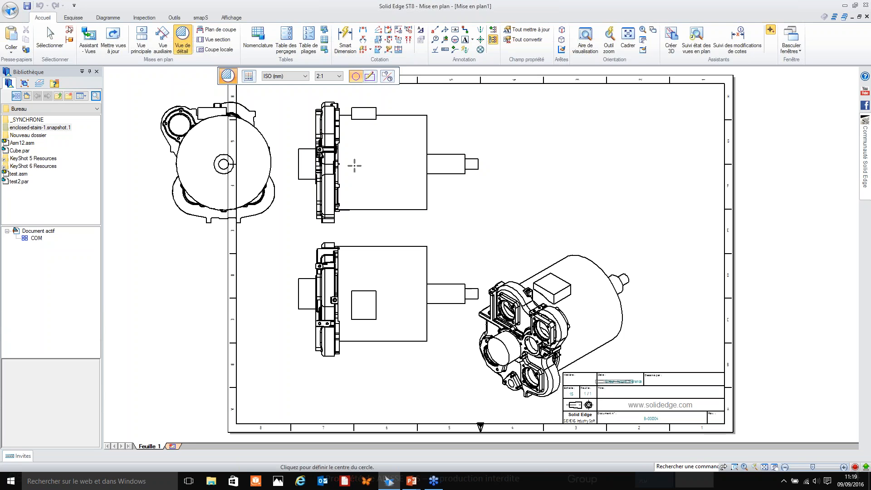
left_click(389, 80)
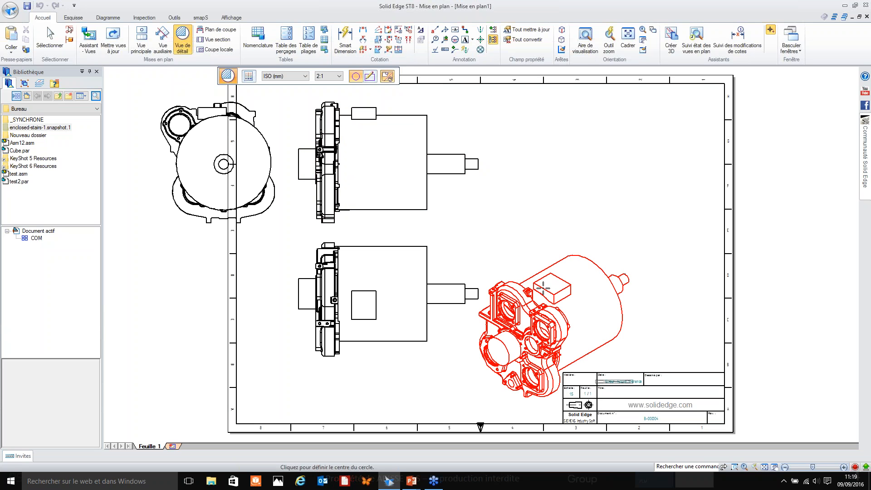
left_click(357, 116)
left_click(370, 129)
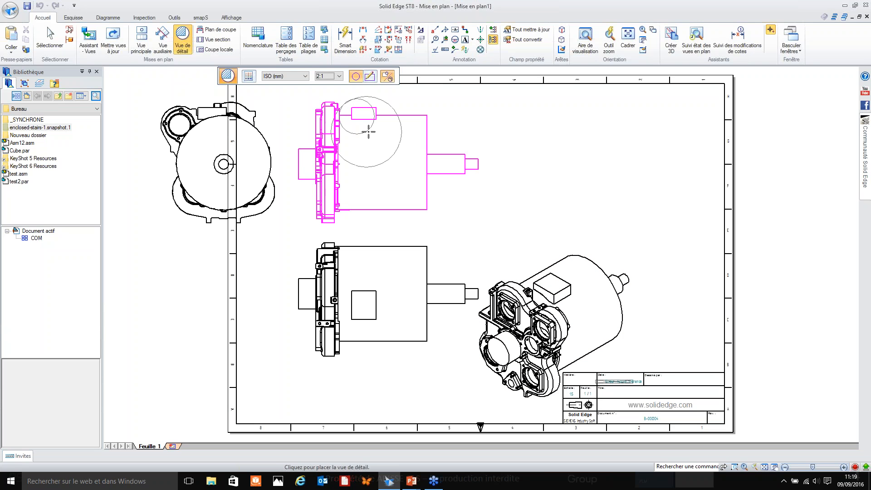
left_click(649, 133)
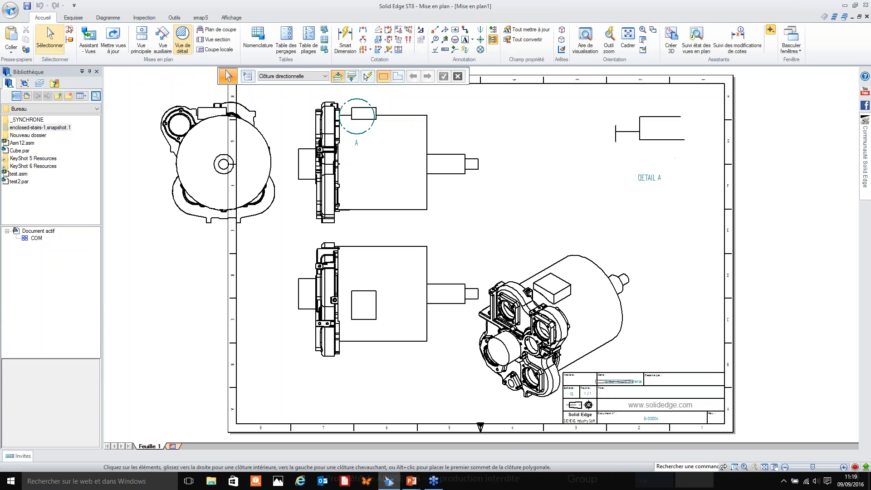
Turn off simplified parts and simplified assemblies in the detail view's model settings.
right_click(630, 134)
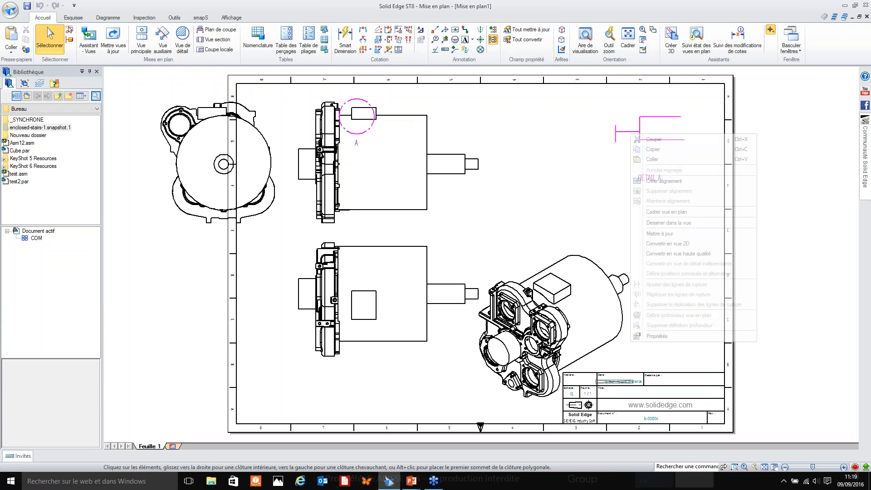
left_click(662, 338)
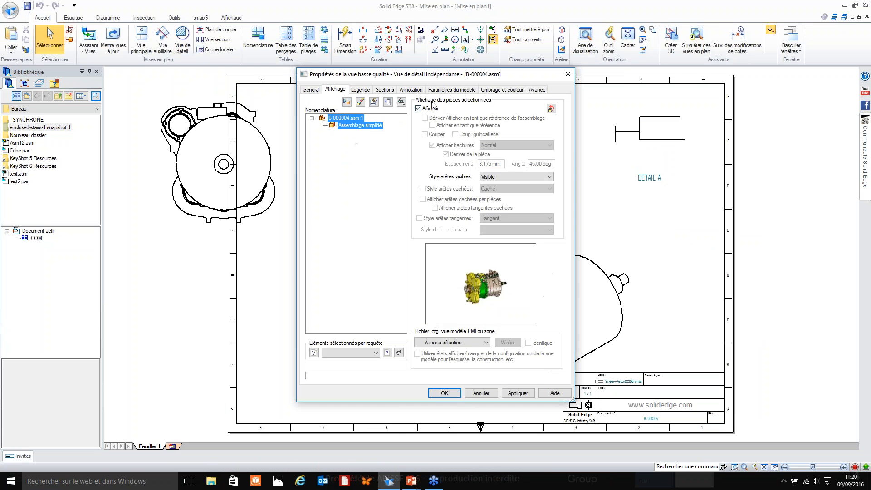
left_click(454, 90)
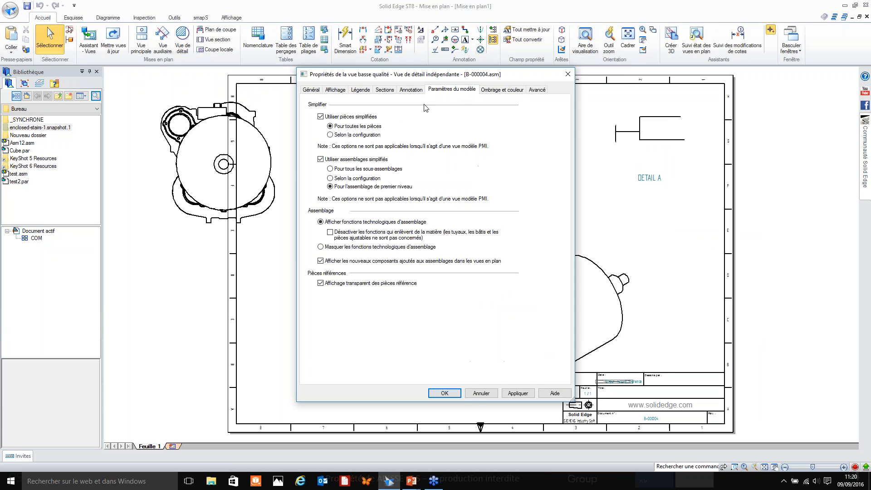
left_click(365, 118)
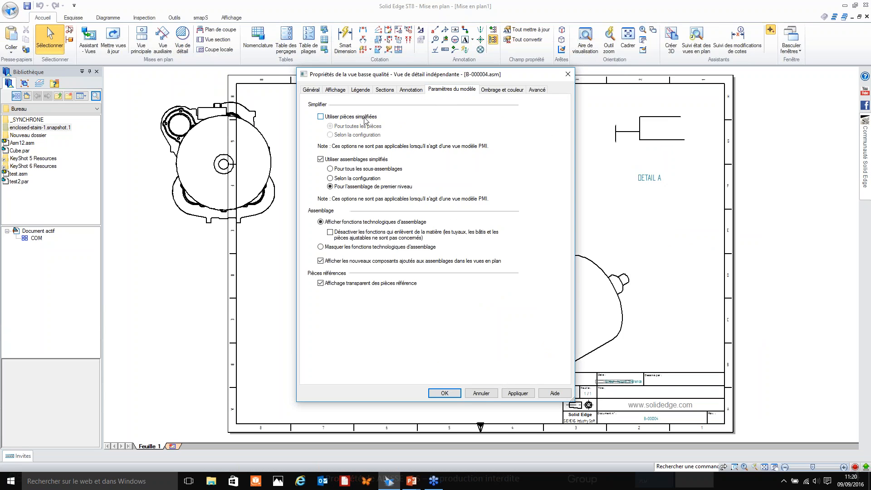
left_click(353, 160)
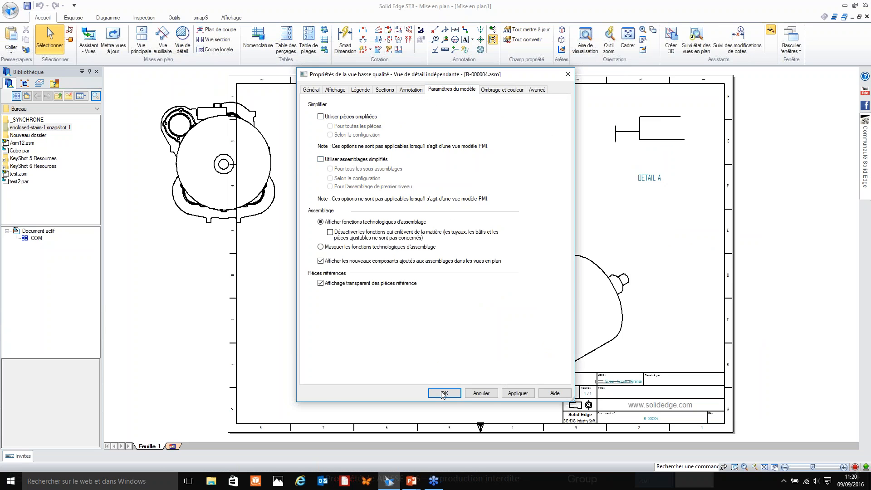
left_click(444, 394)
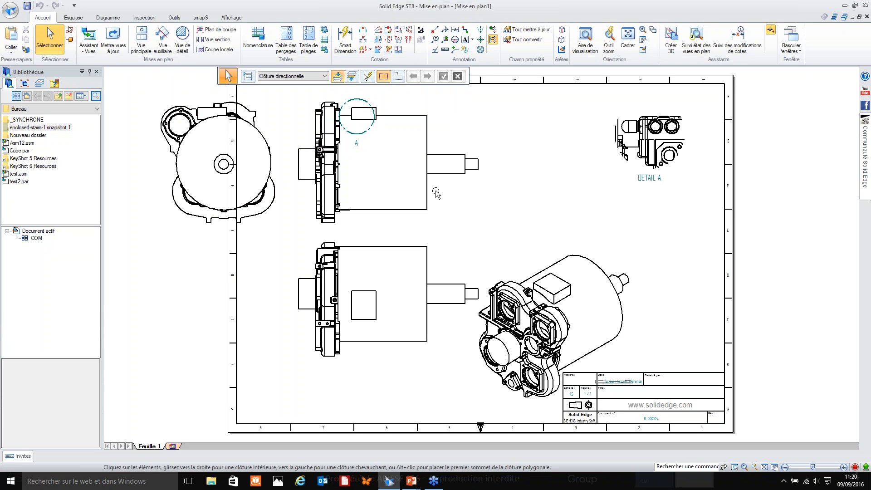
Project a side view from the front view and place it between the front view and the detail view.
middle_click_drag(370, 271, 361, 278)
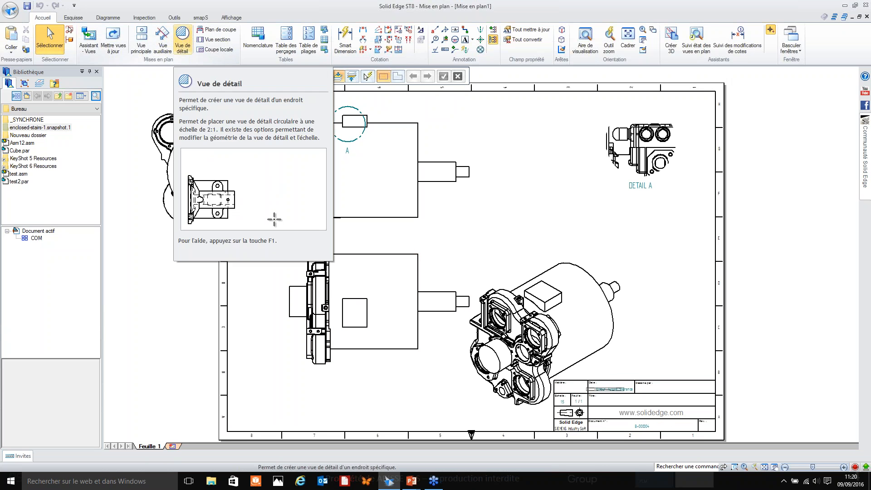
left_click(183, 47)
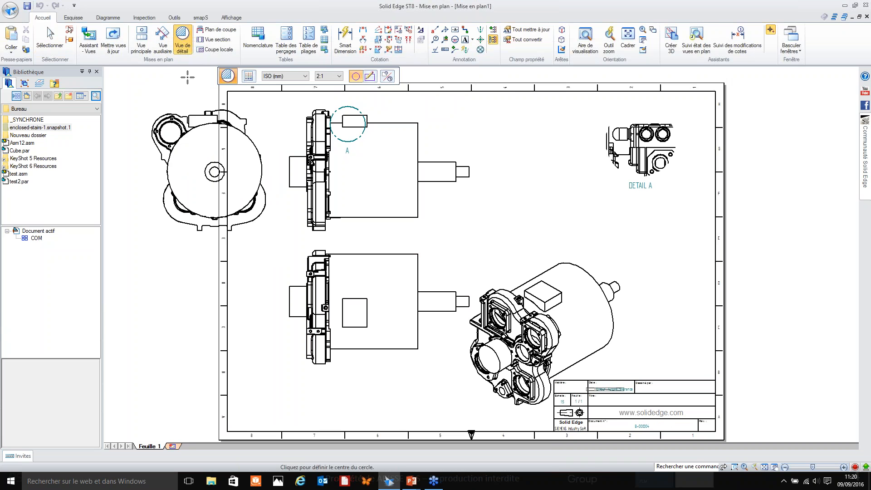
left_click(141, 41)
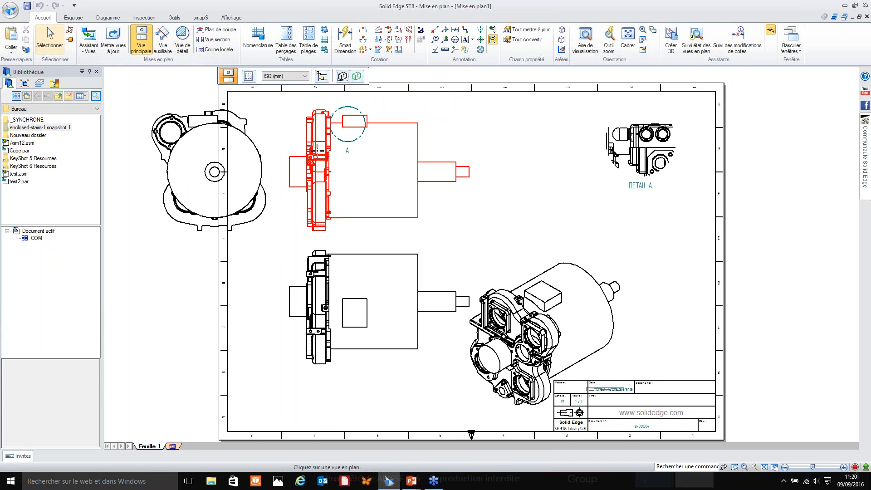
left_click(319, 157)
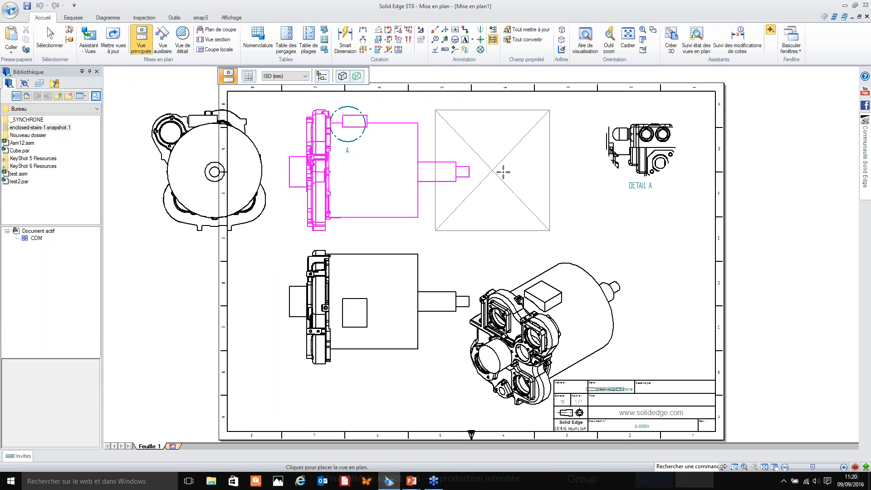
left_click(530, 170)
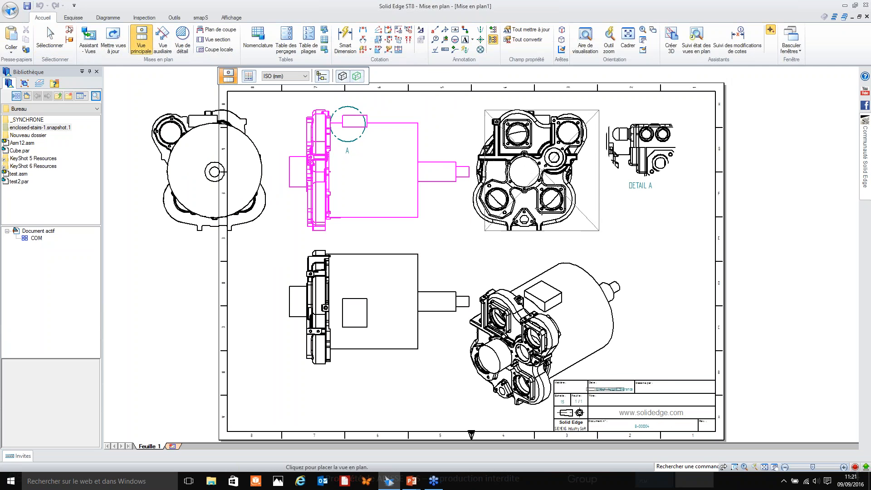
Set the new side view to use simplified assemblies for all subassemblies (Pour tous les sous-assemblages) and update the drawing views.
left_click(542, 205)
right_click(542, 205)
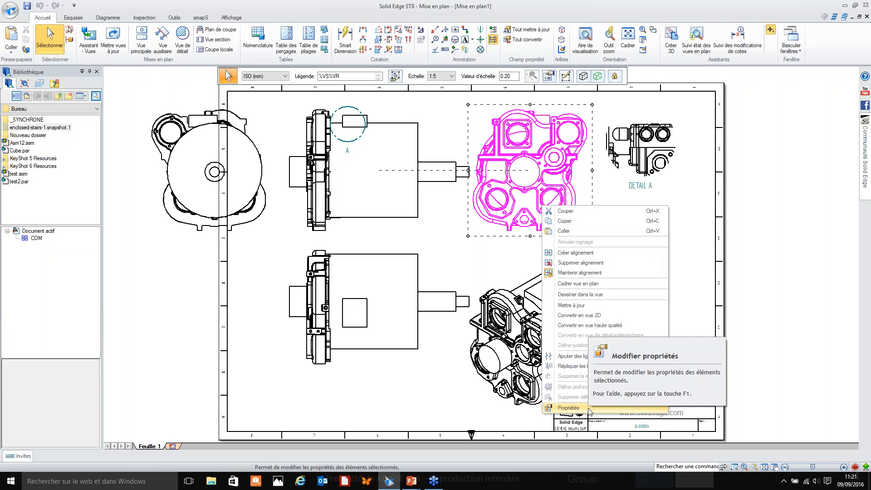
left_click(569, 408)
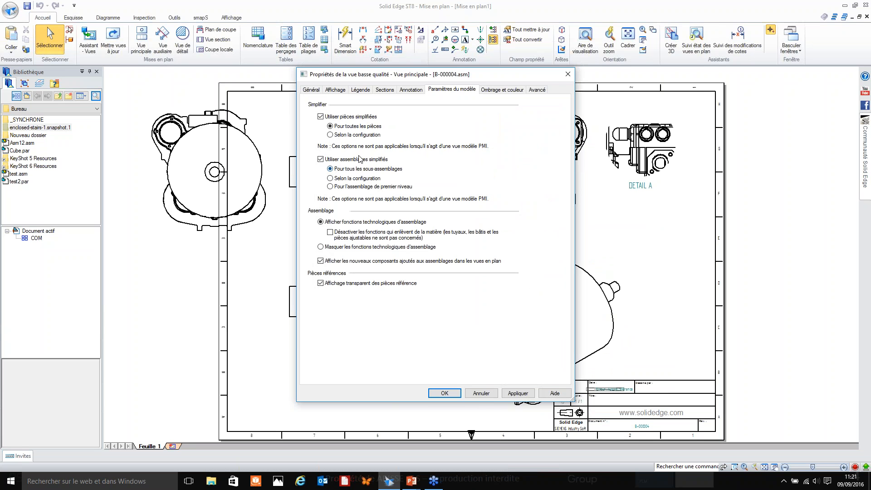
left_click(518, 394)
left_click(456, 392)
left_click(114, 41)
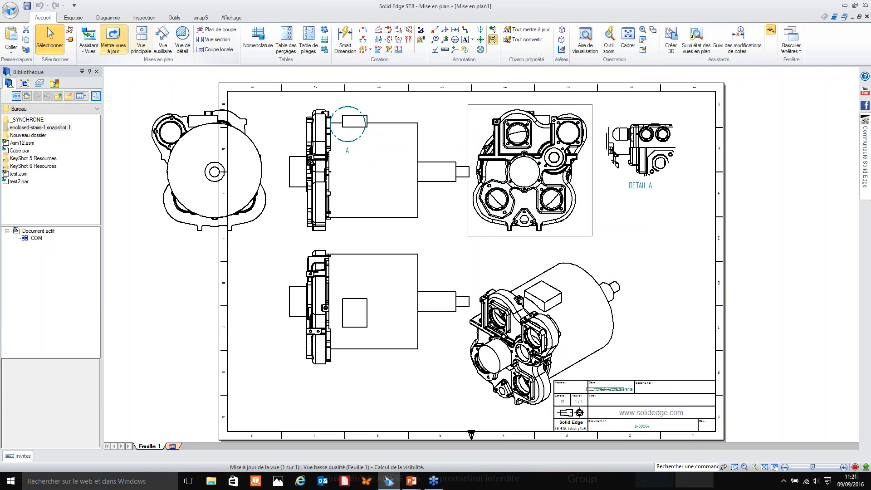
Create an independent circular 2:1 detail view around the upper-left cover of the new side view and place it below the first detail view.
left_click(644, 265)
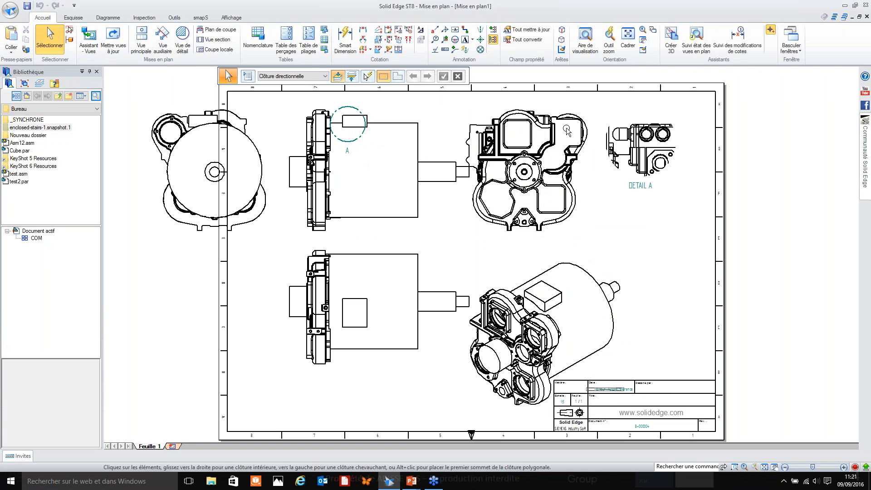
left_click(183, 42)
left_click(507, 124)
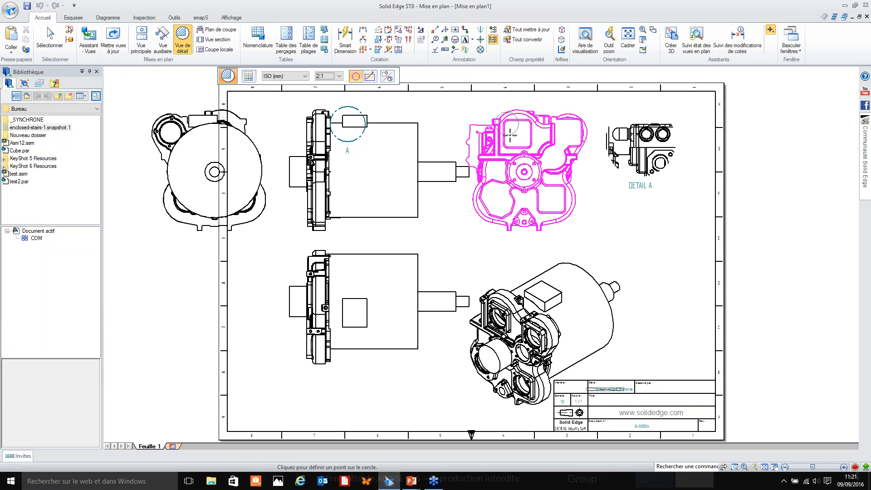
left_click(485, 122)
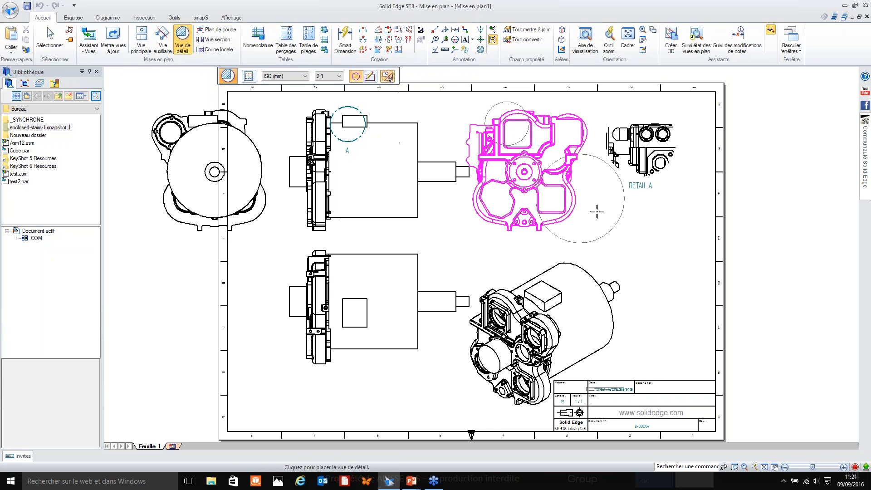
left_click(660, 249)
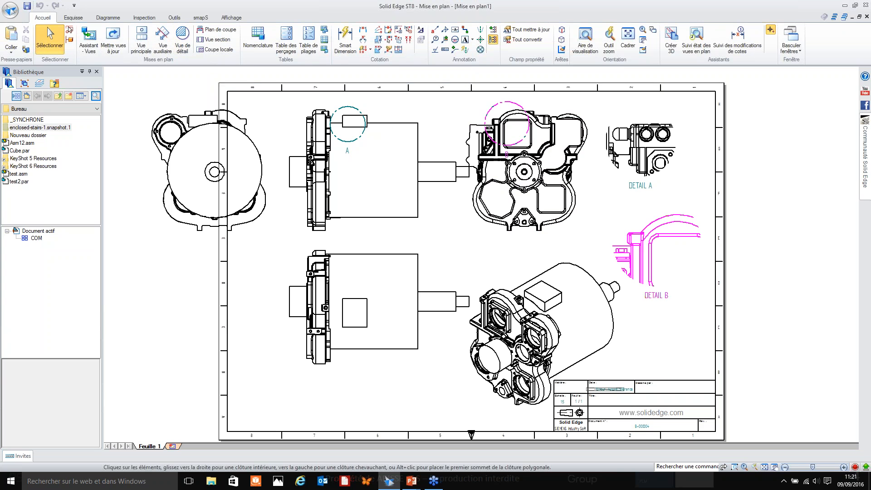
Turn off simplified parts and simplified assemblies in the second detail view's model settings and update the drawing views.
right_click(682, 236)
left_click(724, 438)
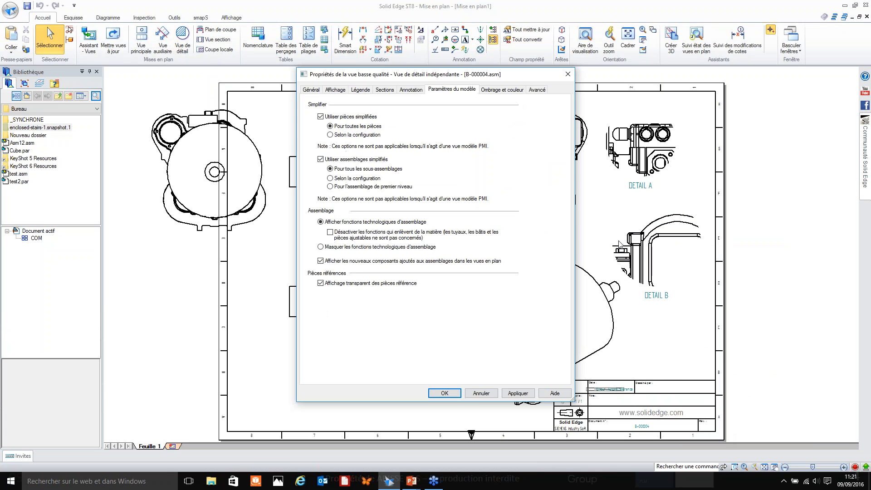
left_click(444, 392)
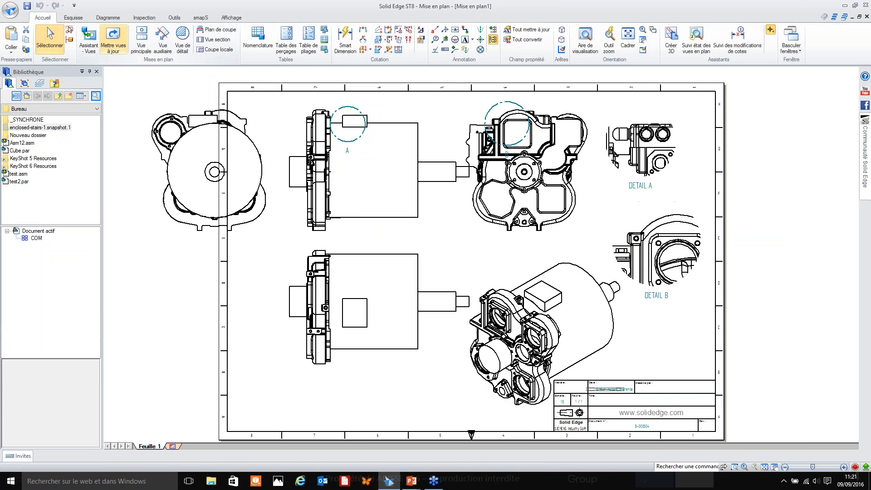
left_click(699, 327)
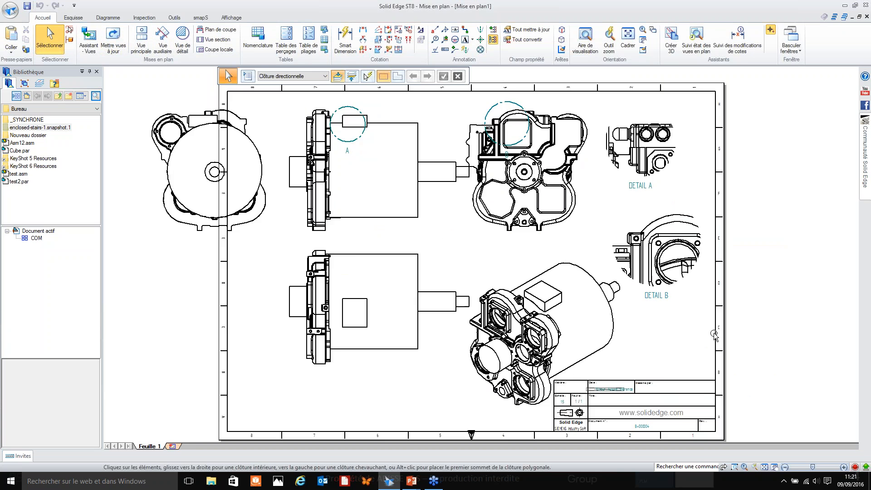
Open the B-000004.asm assembly from the isometric drawing view.
scroll(707, 354, "down", 1)
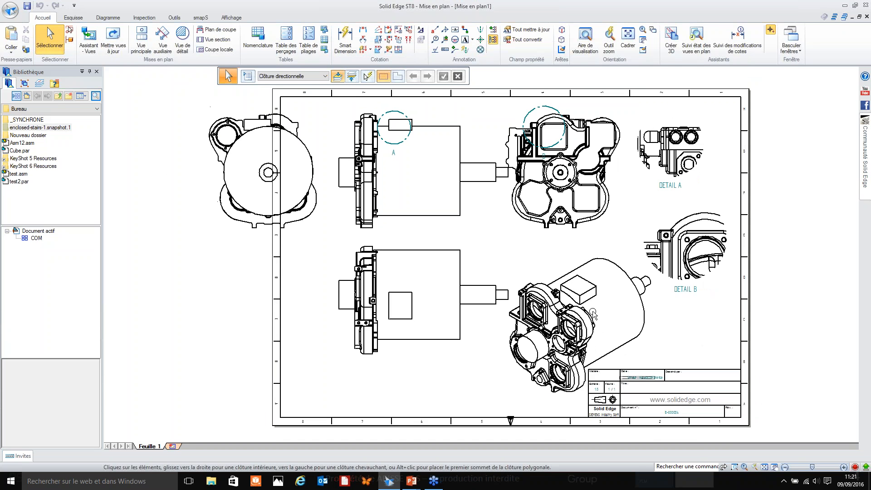
double_click(567, 304)
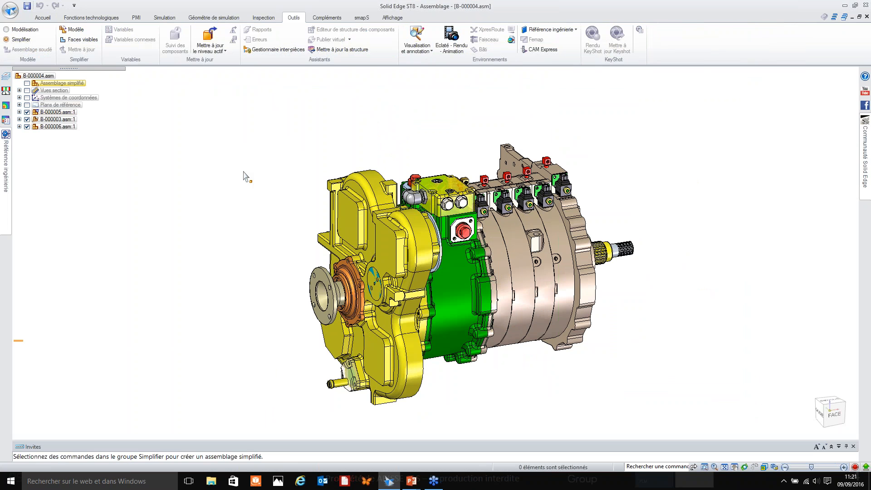
left_click(2, 14)
mouse_move(17, 29)
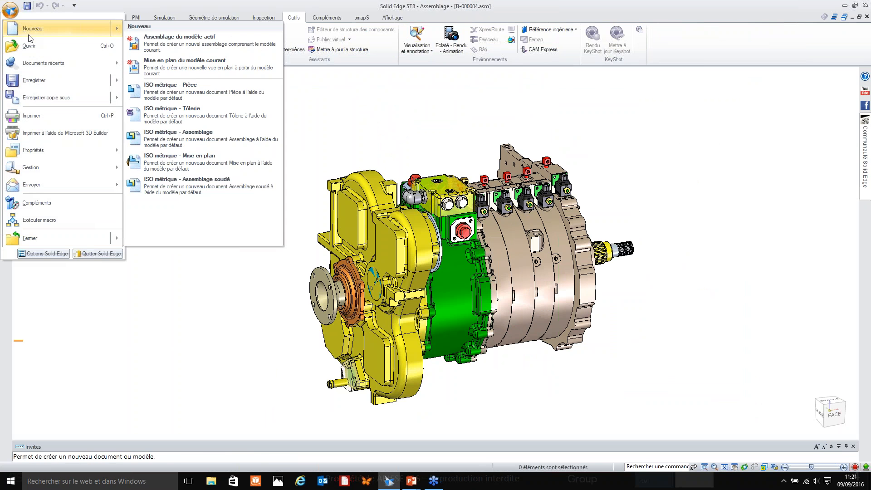
left_click(42, 92)
left_click(550, 289)
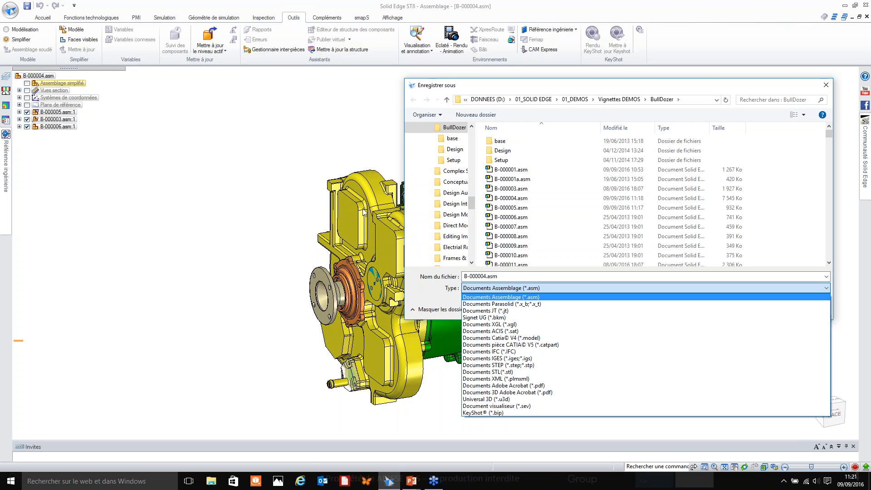
left_click(505, 304)
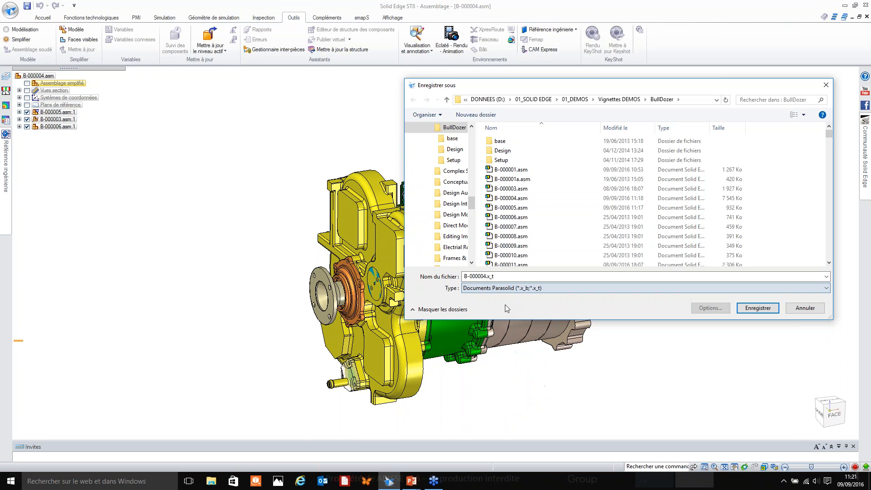
double_click(488, 279)
left_click(485, 277)
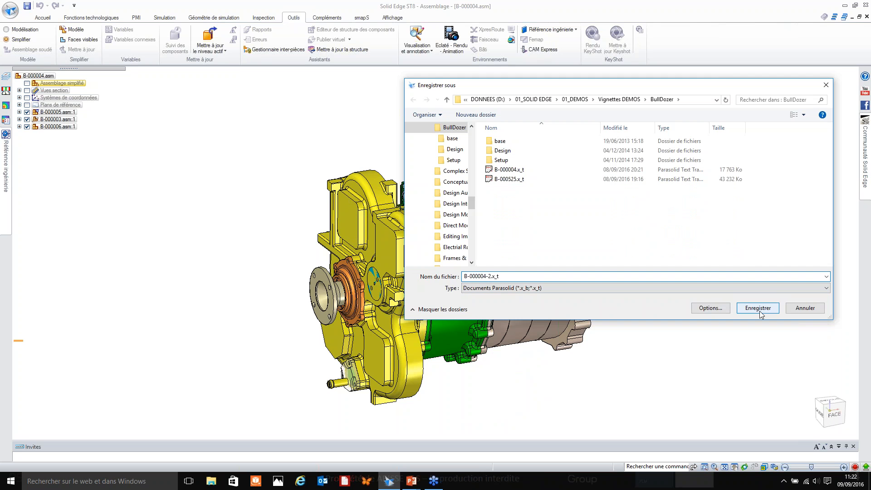
left_click(710, 308)
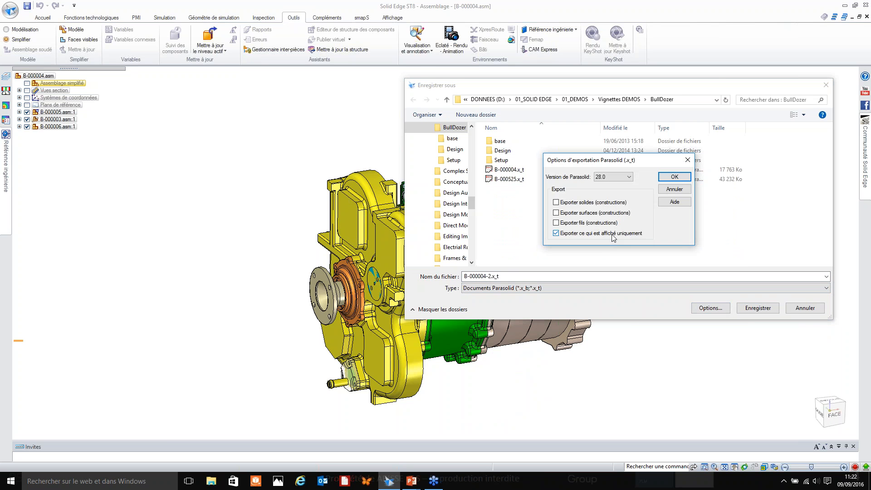
left_click(673, 189)
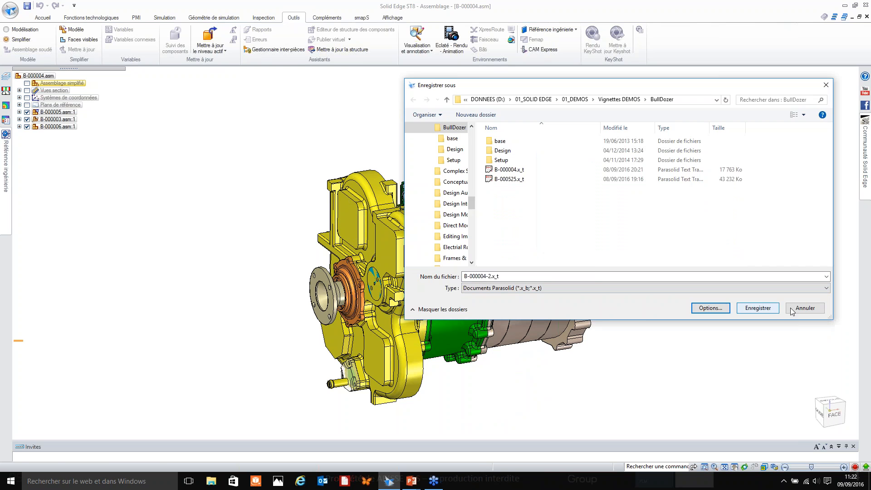
left_click(791, 309)
Select the assembly's small parts by size (Plus petite et égale à), raising the threshold one increment past 6, and hide them.
left_click(42, 17)
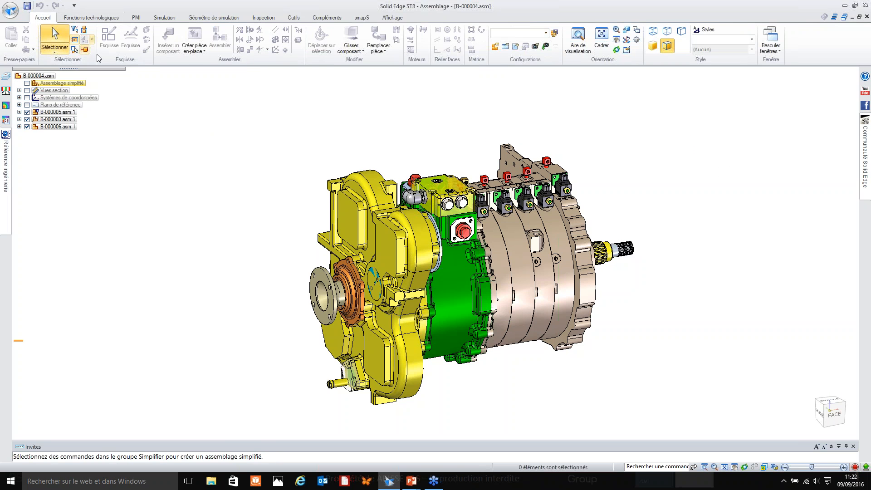
left_click(75, 50)
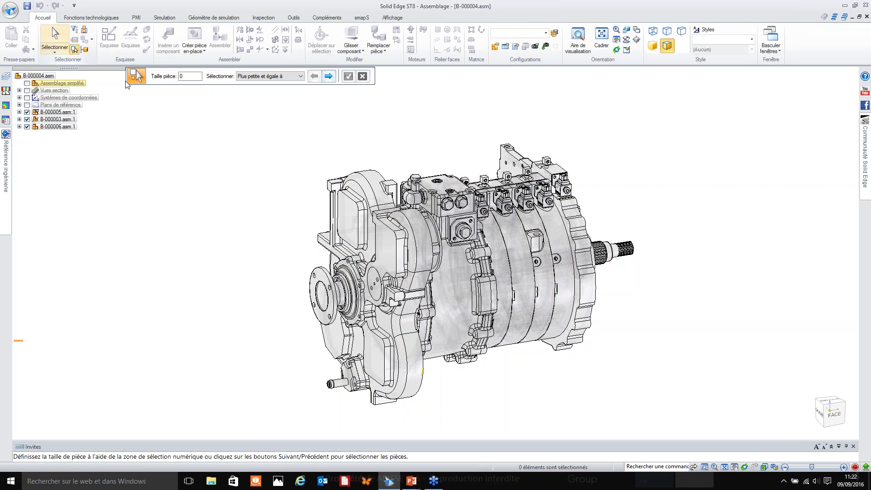
left_click(332, 77)
left_click(329, 77)
left_click(329, 77)
left_click(329, 77)
left_click(329, 77)
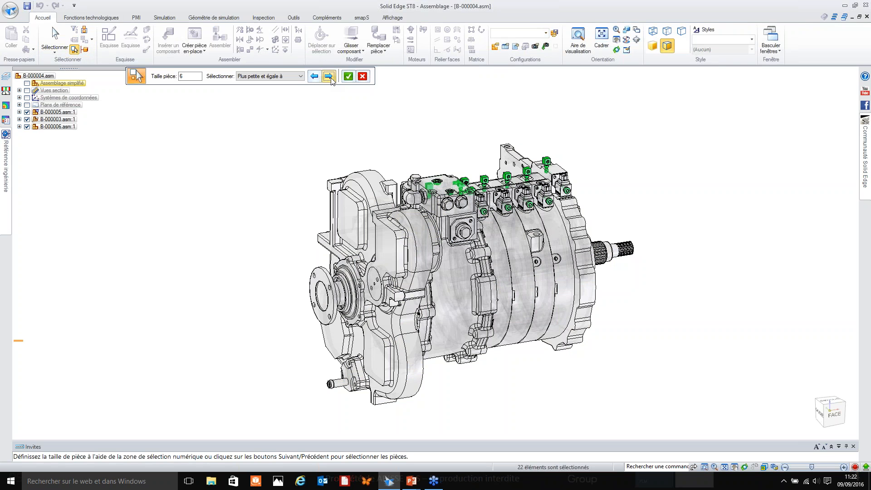
left_click(331, 78)
right_click(378, 107)
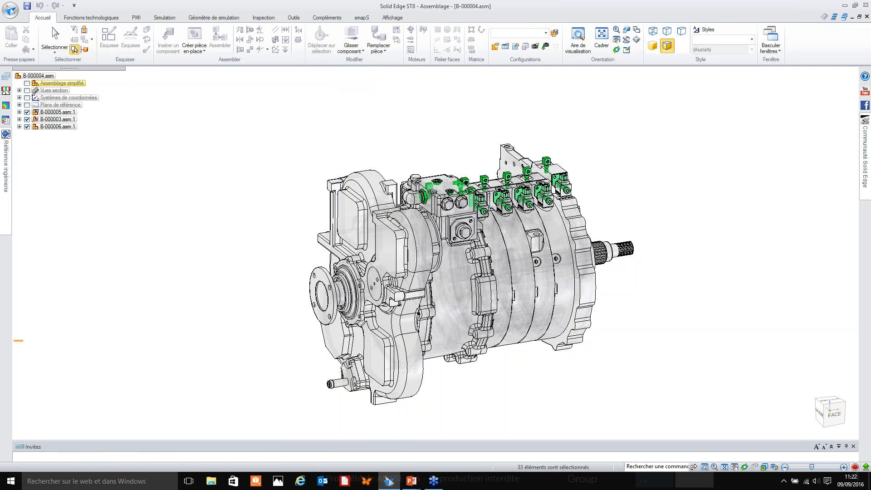
right_click(375, 112)
left_click(399, 136)
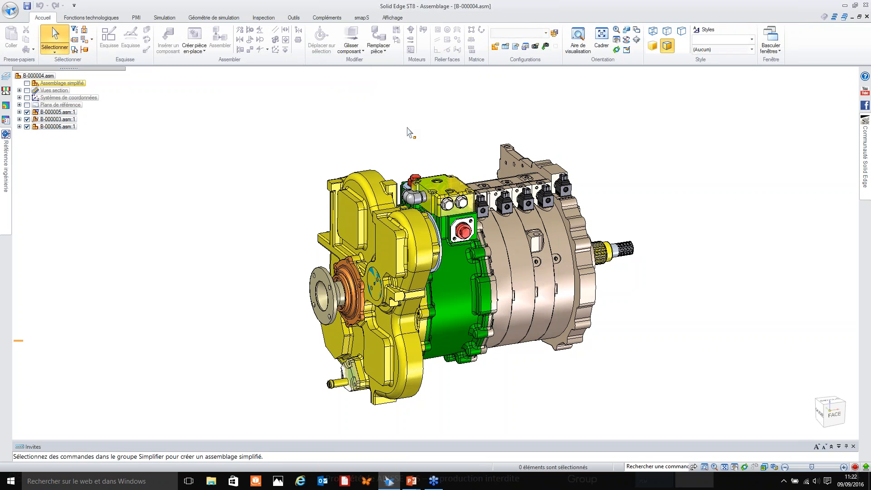
Save a copy of the assembly as the Parasolid 28.0 file B-000004-2.x_t, exporting only what is displayed.
left_click(19, 17)
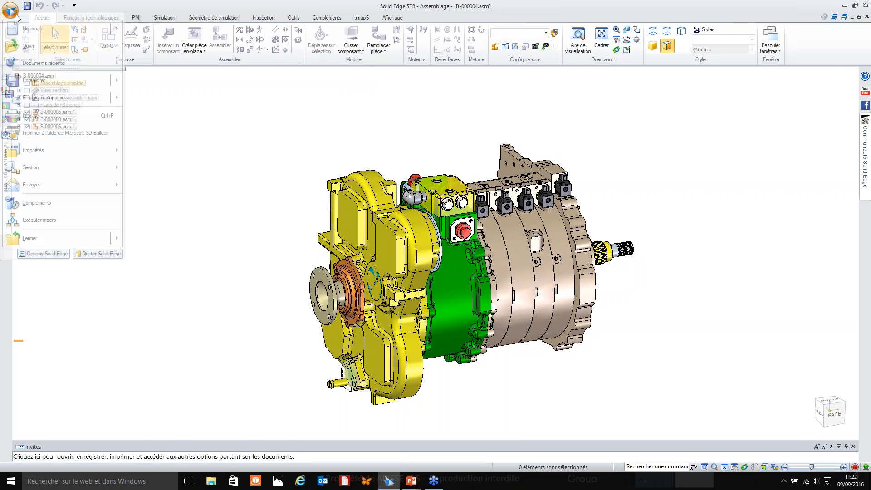
left_click(47, 93)
left_click(526, 289)
left_click(530, 303)
left_click(483, 276)
left_click(484, 276)
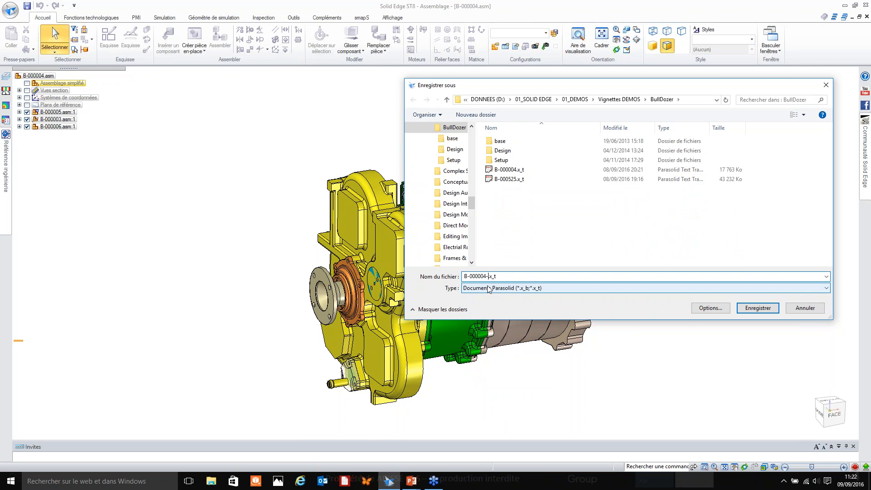
left_click(711, 308)
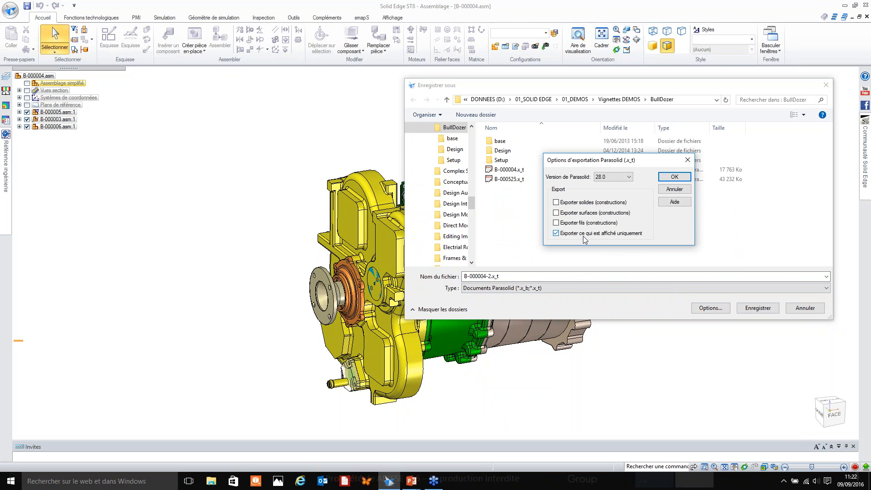
left_click(673, 178)
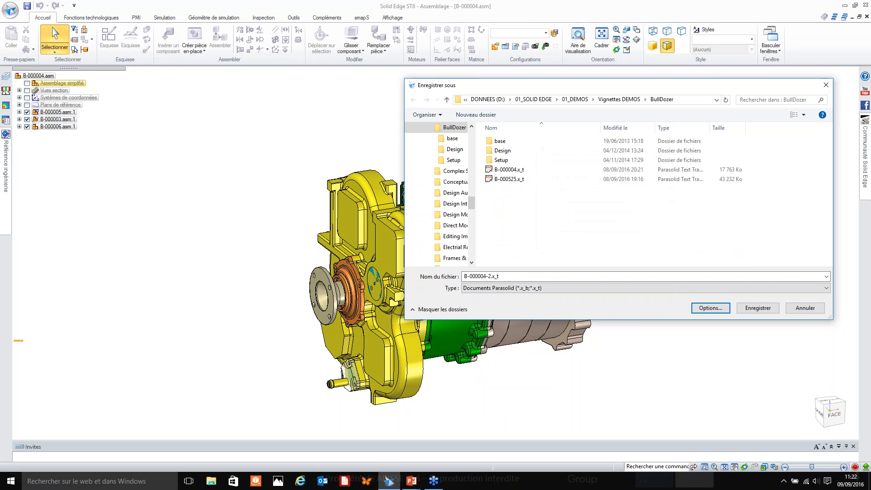
left_click(757, 309)
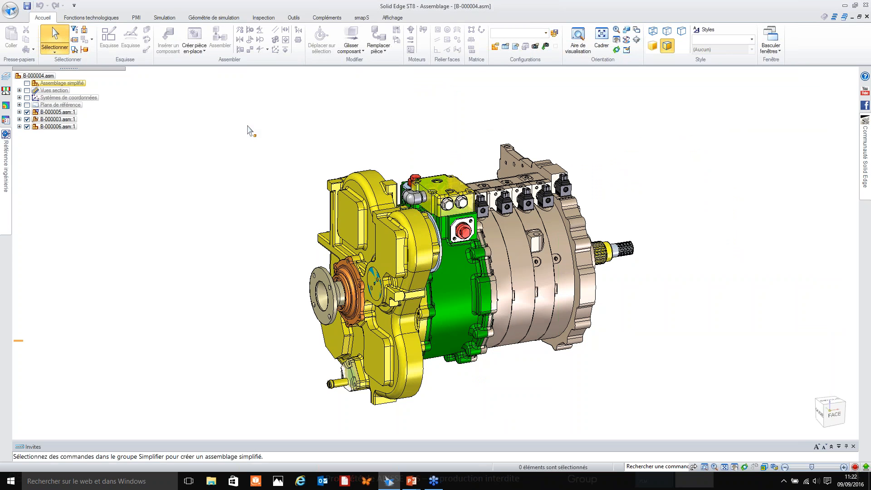
Open the Parasolid file B-000004-2.x_t as a new part based on the iso metric part.par template.
left_click(10, 10)
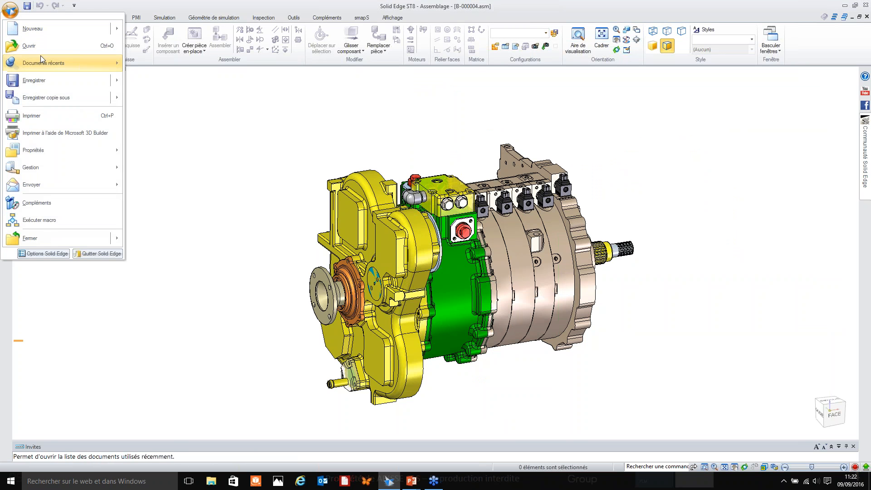
left_click(41, 51)
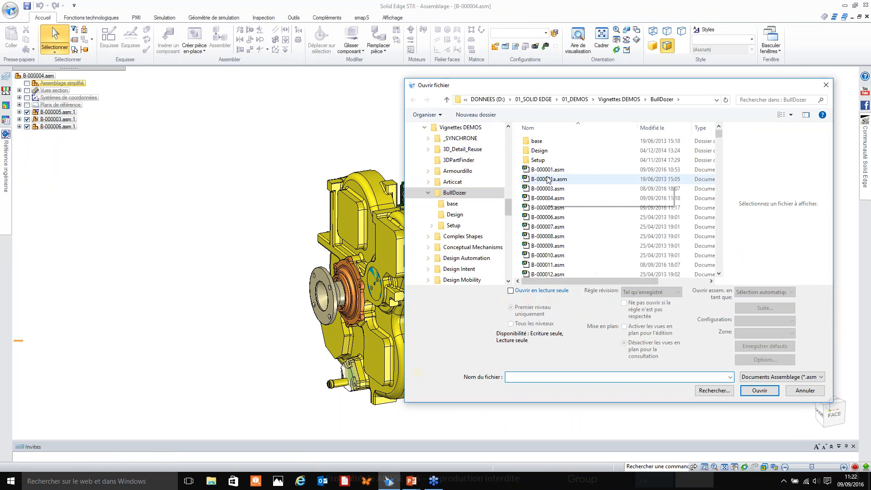
left_click(767, 377)
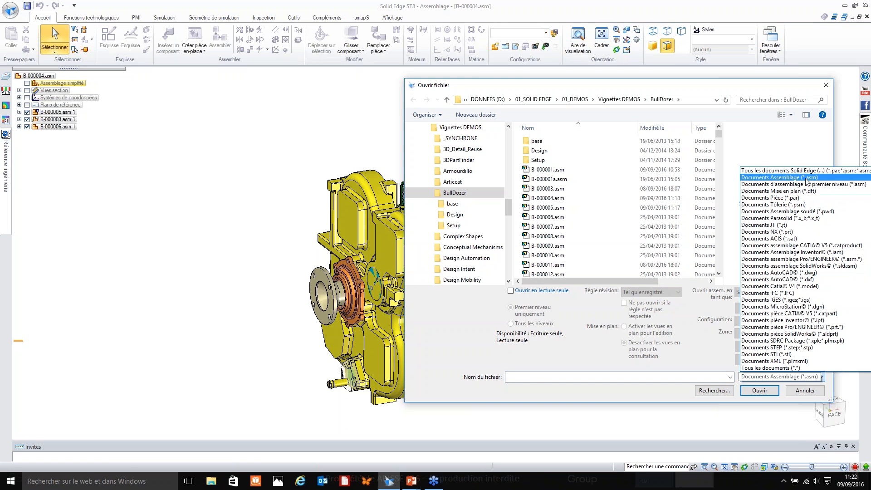
left_click(798, 218)
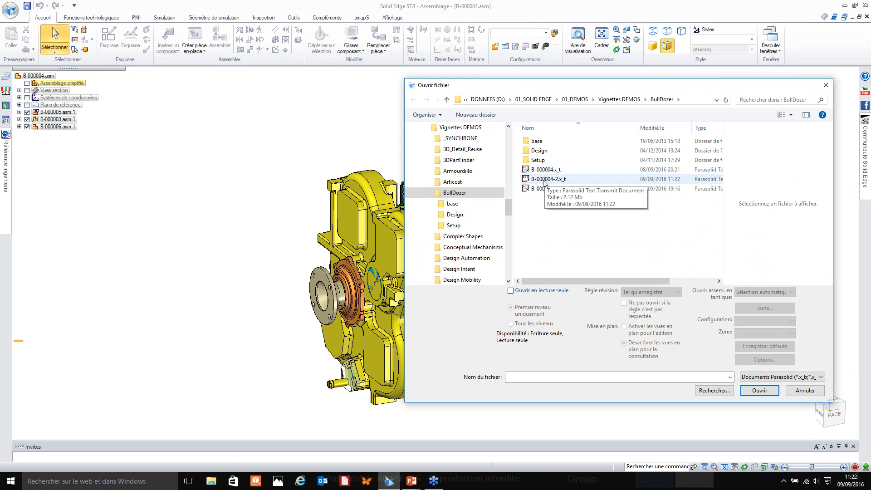
left_click(547, 179)
left_click(759, 390)
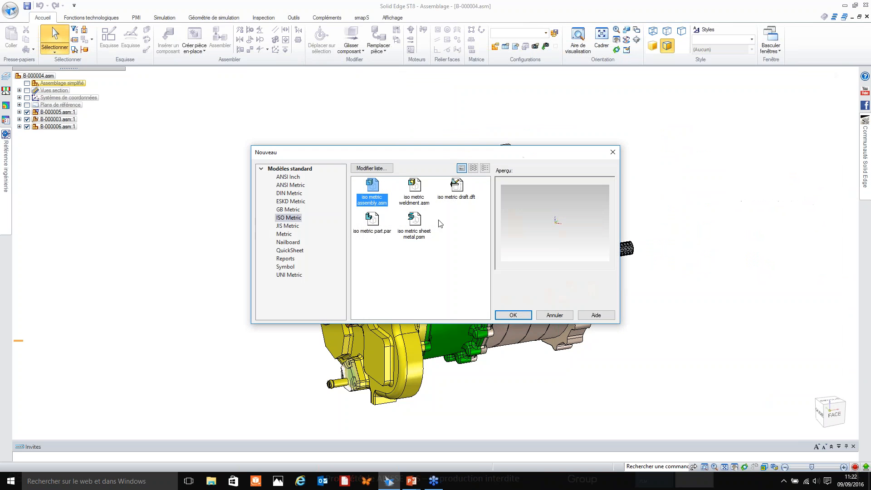
double_click(371, 221)
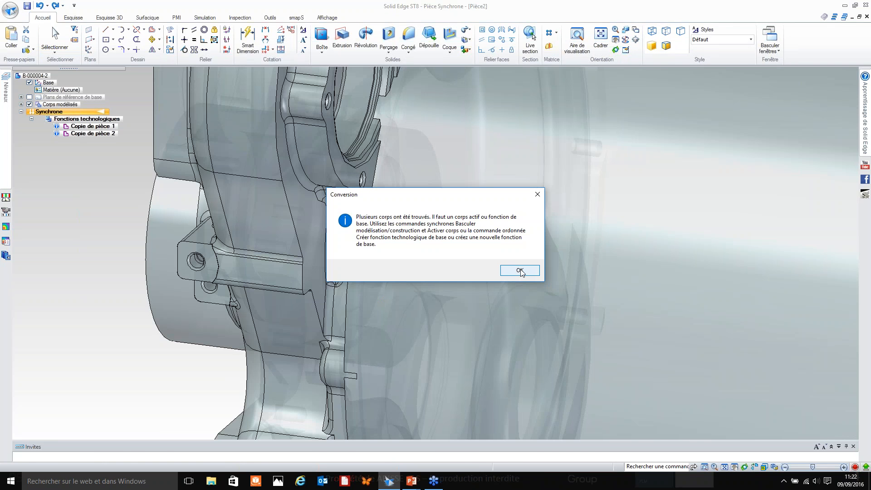
left_click(520, 270)
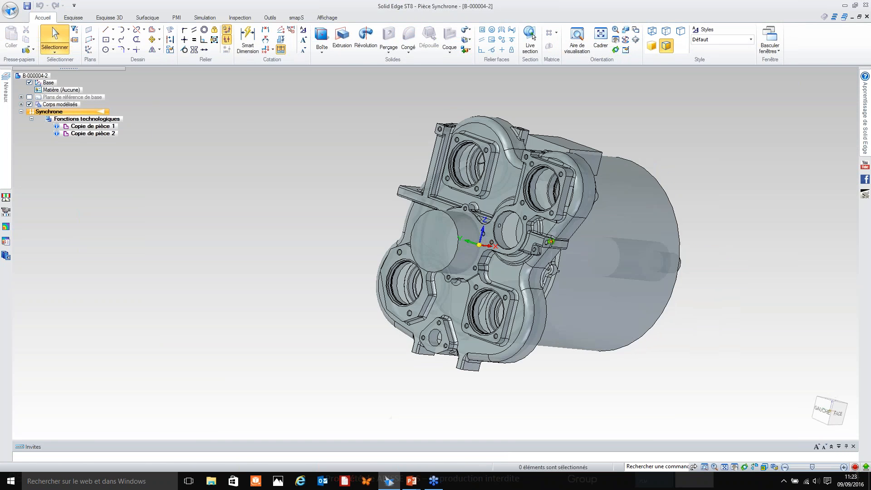
Examine the imported part's housing, simplified cylinder and shaft from several sides.
middle_click_drag(508, 249, 467, 207)
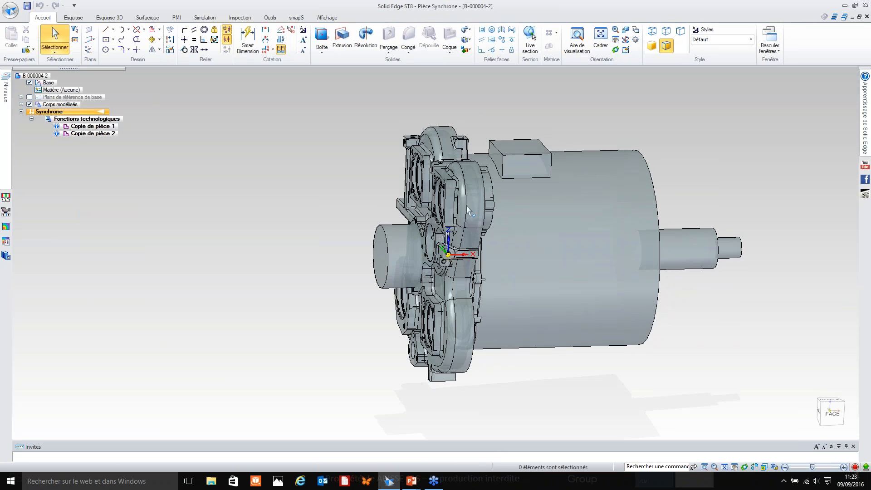
middle_click_drag(520, 160, 253, 141)
middle_click_drag(294, 181, 527, 164)
middle_click_drag(387, 178, 536, 149)
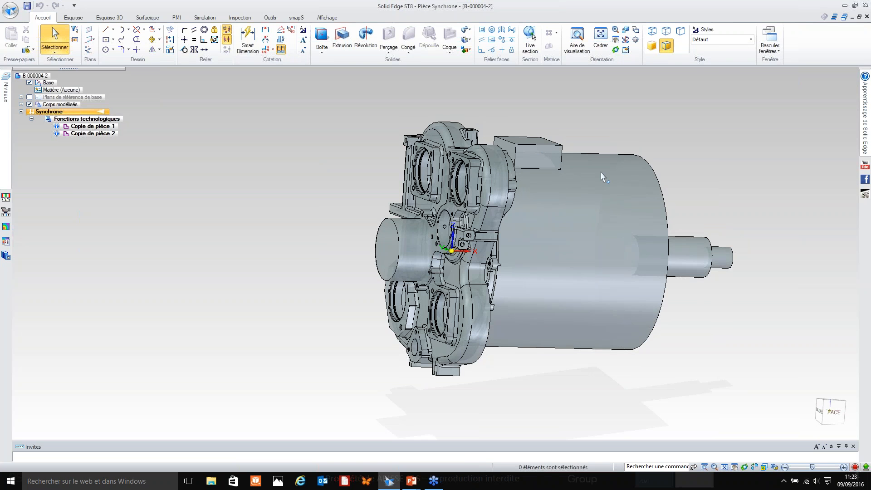
middle_click_drag(548, 254, 691, 165)
middle_click_drag(599, 195, 718, 238)
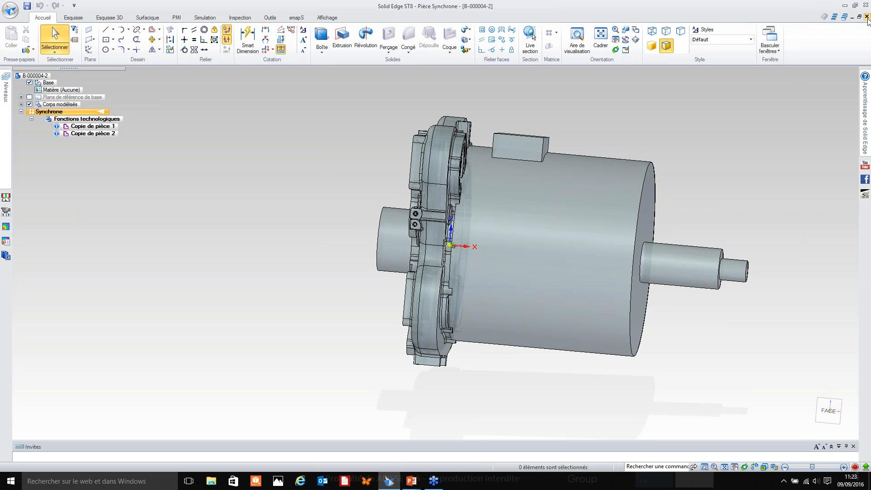
Close the imported part without saving it and delete the simplified assembly (Assemblage simplifié) from B-000004.asm.
left_click(867, 17)
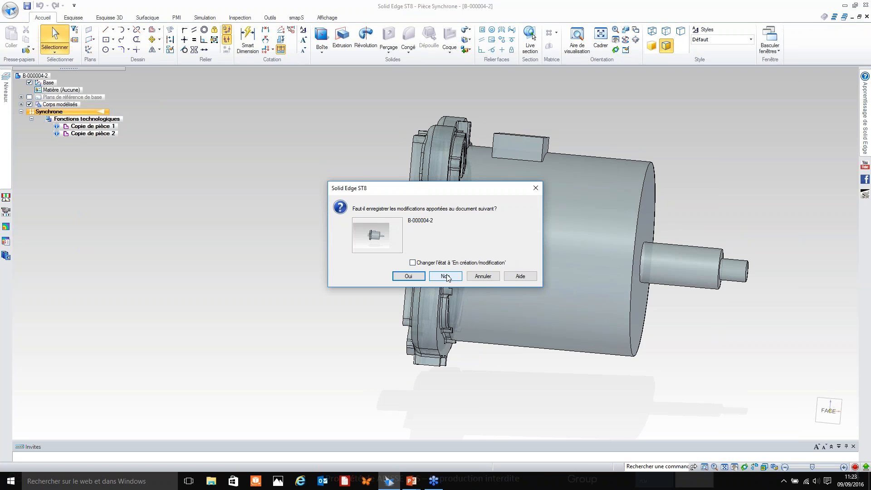
left_click(451, 279)
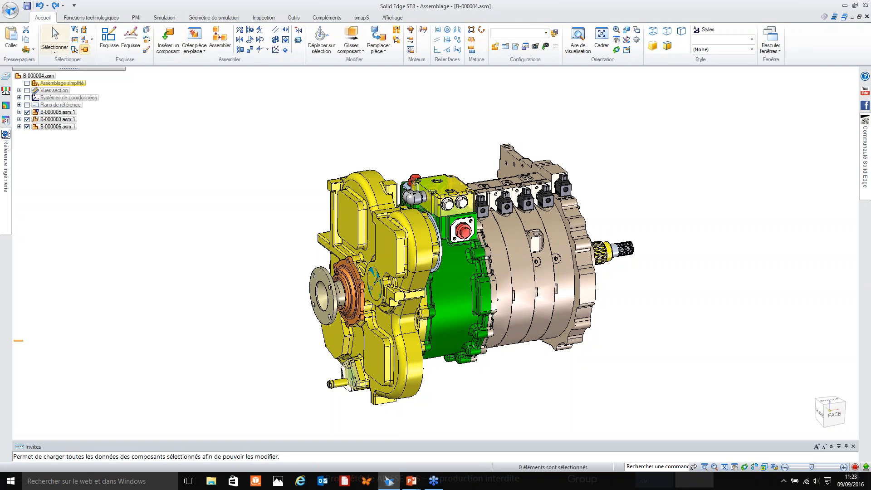
right_click(63, 84)
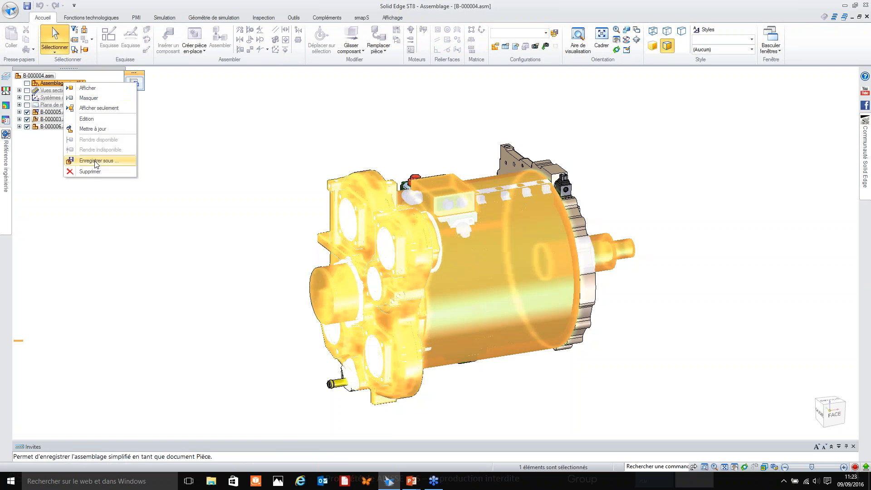
left_click(96, 171)
left_click(444, 262)
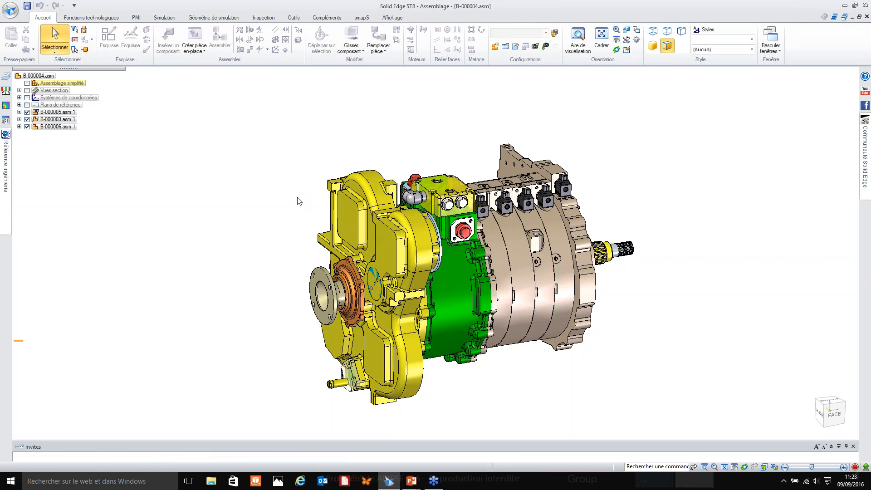
left_click(10, 9)
left_click(43, 95)
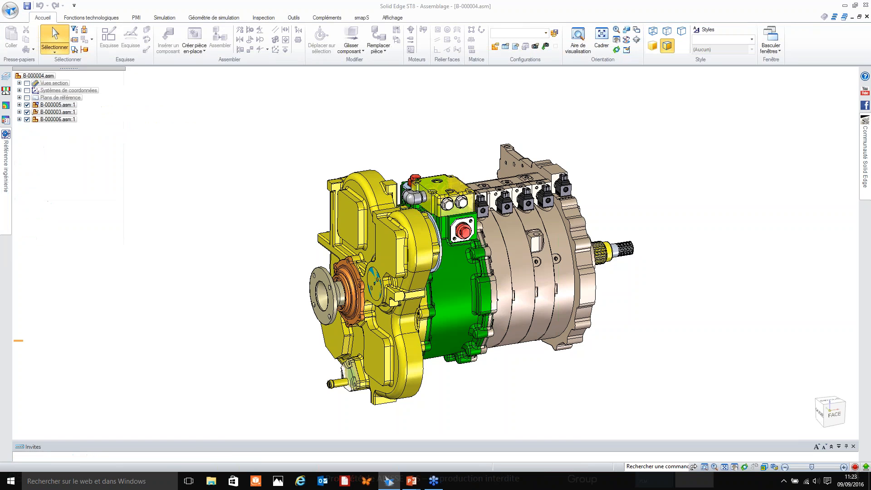
left_click(533, 289)
left_click(537, 303)
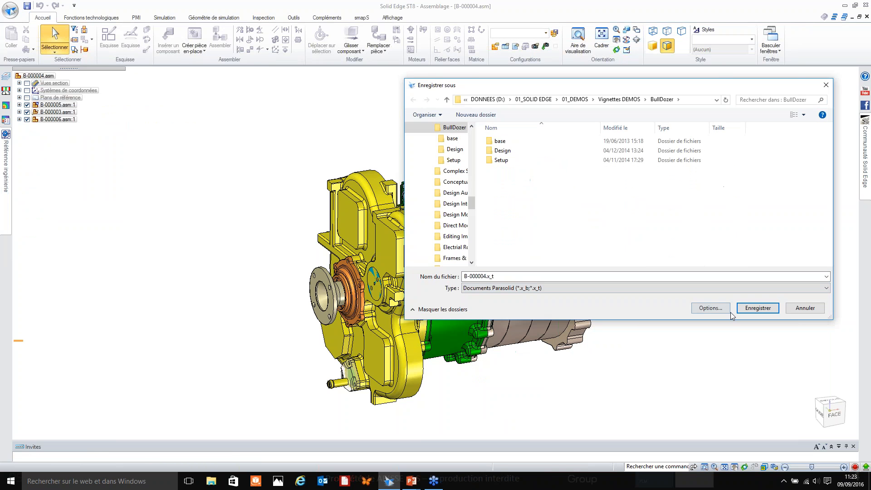
left_click(711, 308)
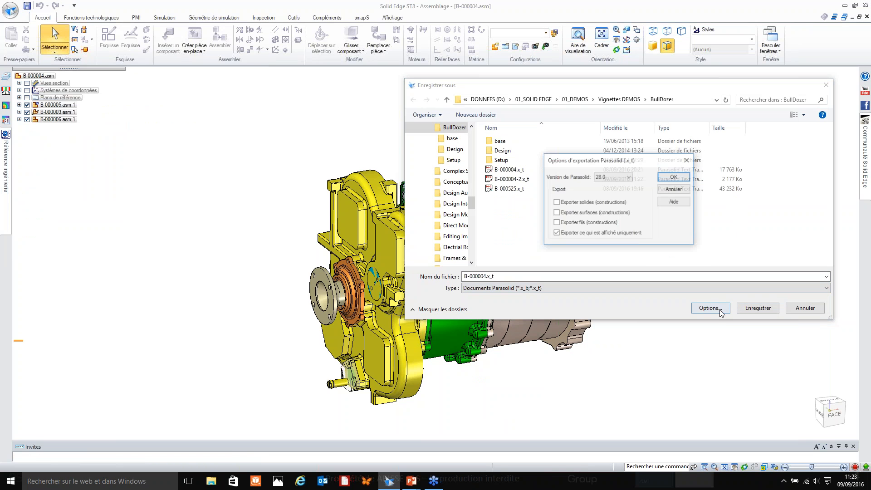
left_click(673, 177)
key("Return")
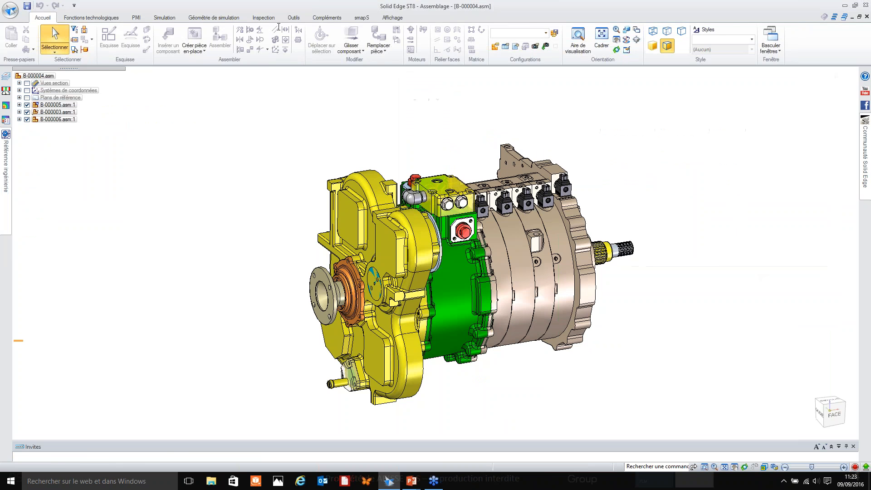
left_click(295, 19)
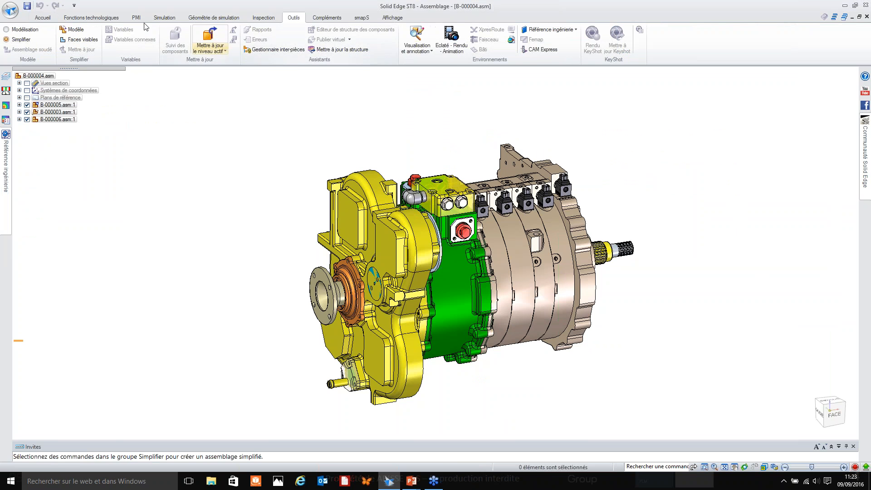
left_click(42, 18)
Save a copy of the complete assembly as the Parasolid file B-000004-3.x_t in the BullDozer folder.
left_click(10, 10)
left_click(45, 100)
left_click(521, 288)
left_click(534, 304)
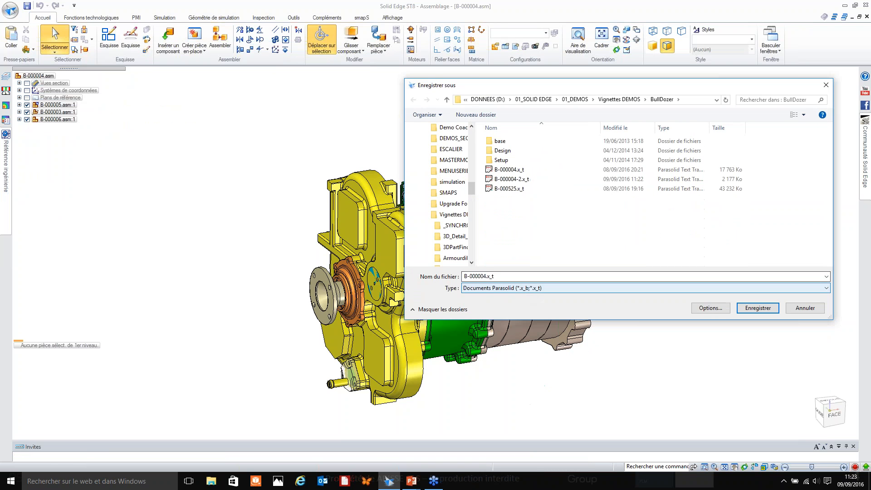
left_click(486, 277)
left_click(487, 278)
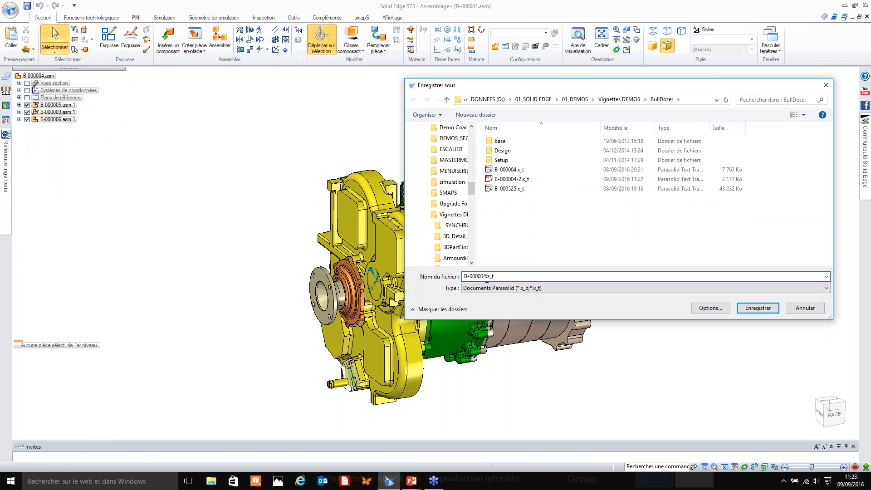
type("-3")
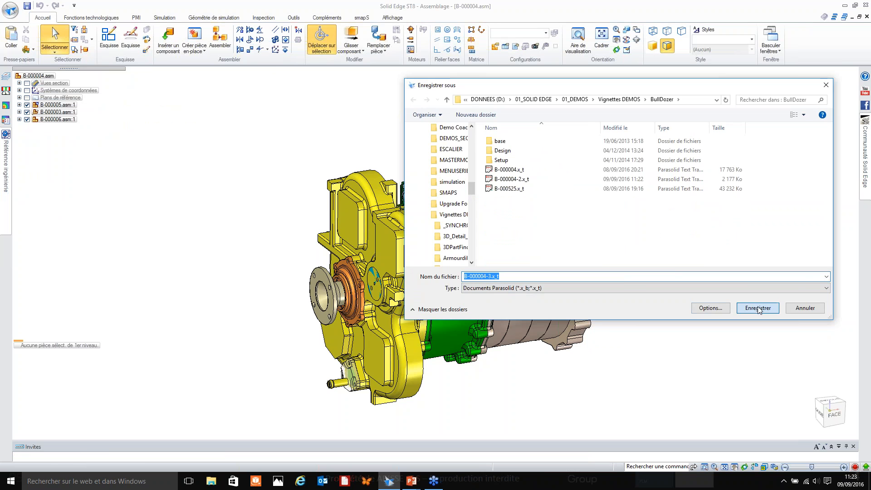
left_click(753, 309)
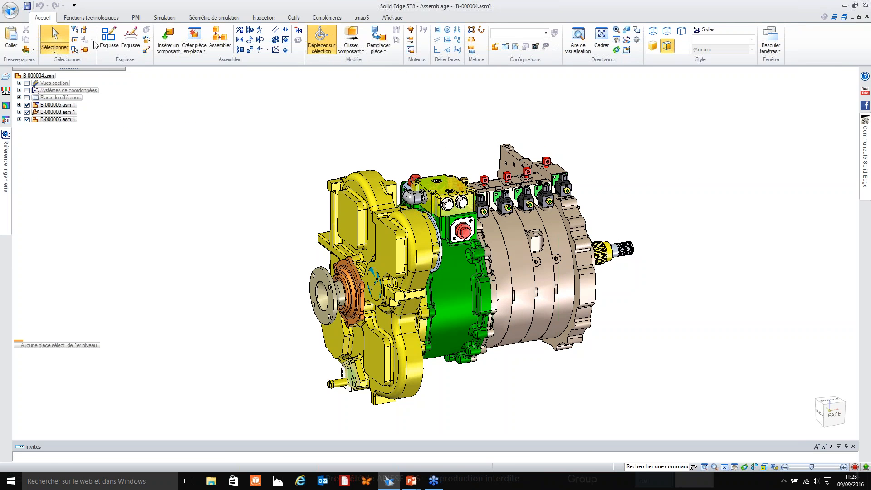
Select the assembly's small parts by size (Plus petite et égale à), raising the threshold one increment past 4, and hide them.
left_click(74, 49)
left_click(328, 76)
left_click(328, 76)
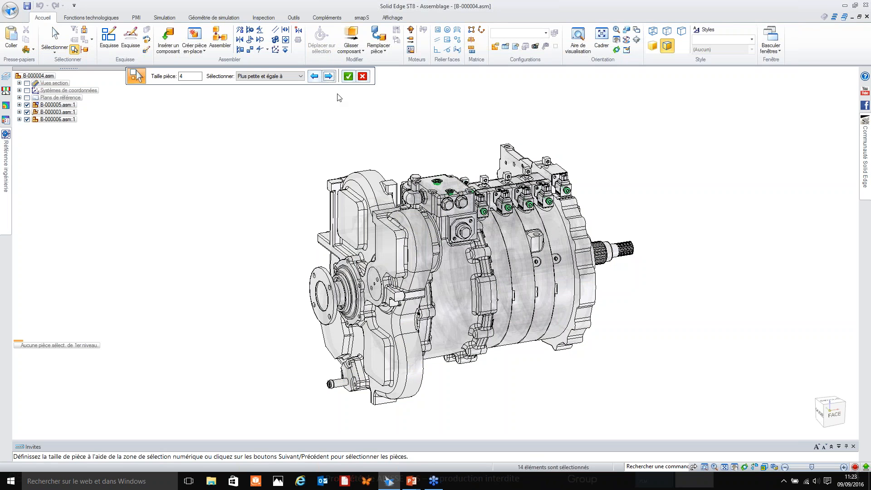
left_click(331, 75)
right_click(358, 142)
right_click(358, 142)
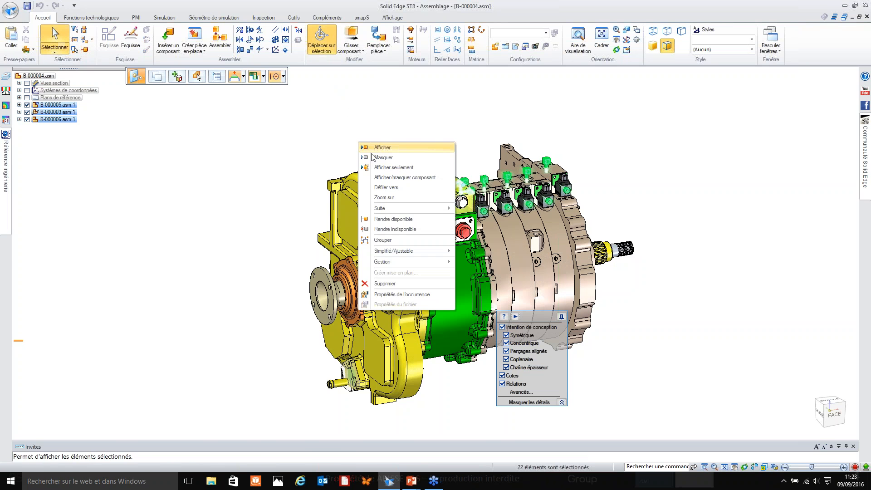
left_click(379, 157)
Save a copy of the assembly as the Parasolid file B-000004-5.x_t.
left_click(10, 10)
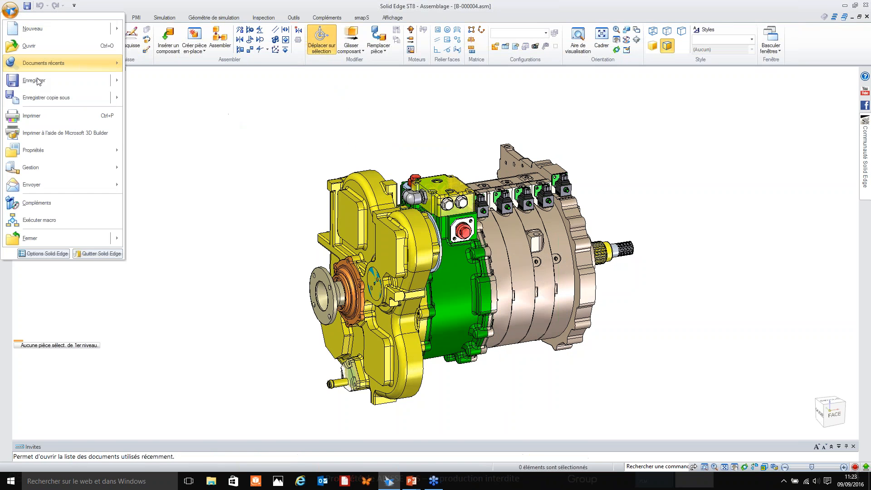
left_click(49, 98)
left_click(556, 290)
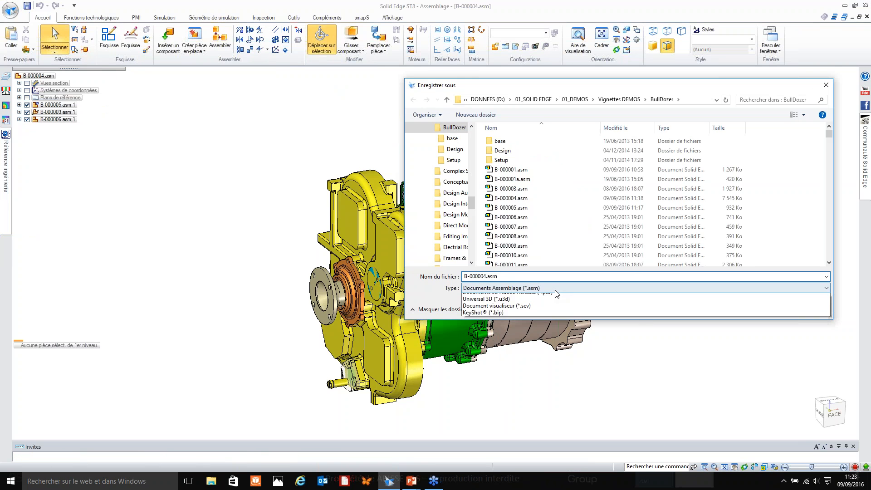
left_click(525, 358)
double_click(484, 277)
left_click(485, 277)
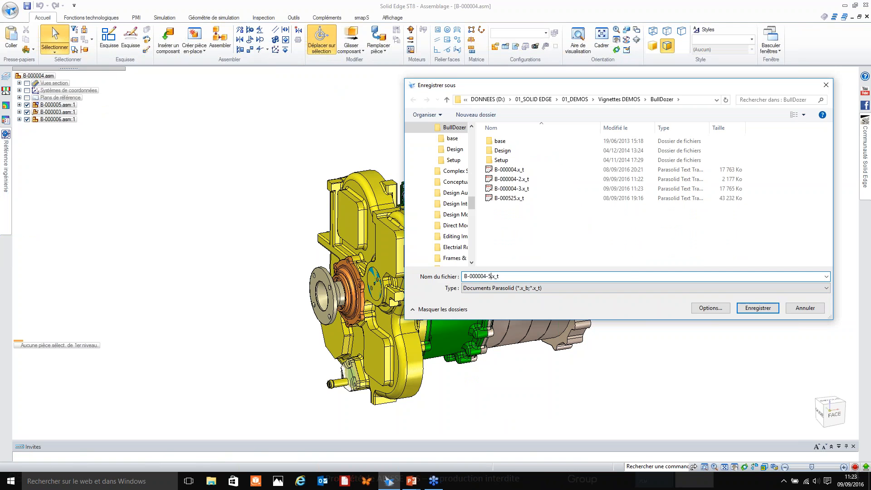
left_click(758, 308)
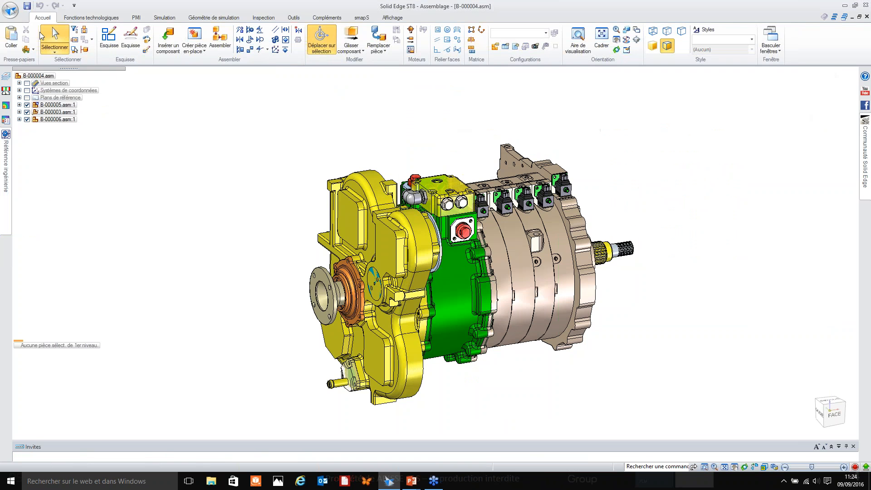
Open the Parasolid file B-000004-5.x_t as a new part document.
left_click(11, 12)
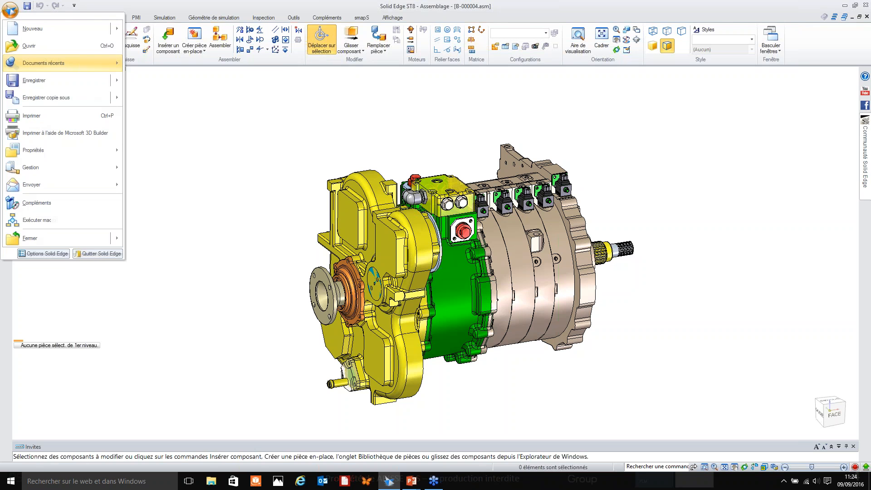
left_click(29, 45)
double_click(556, 203)
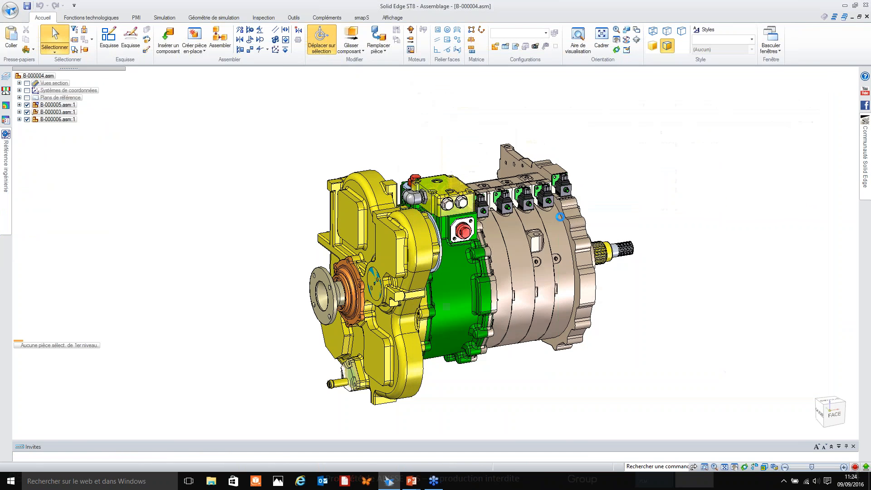
double_click(372, 221)
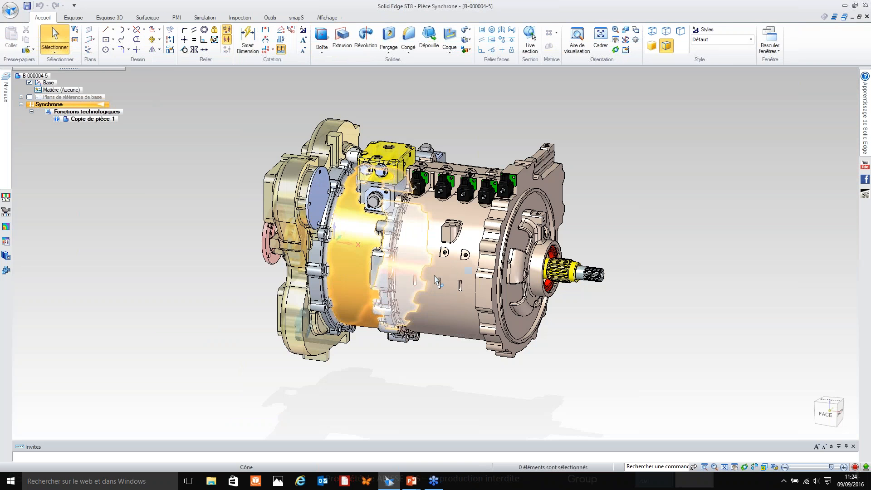
Paint the whole imported body with the Gris style, using Fonction technologique as the selection type.
middle_click_drag(250, 264, 275, 253)
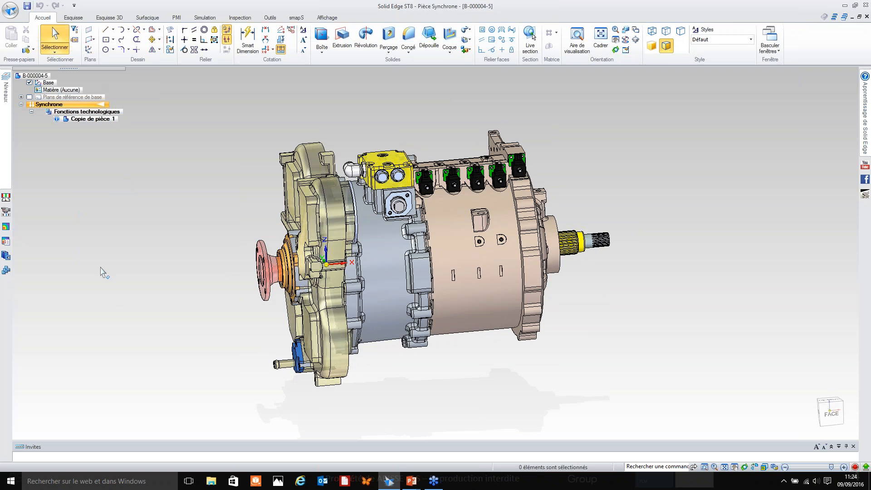
middle_click_drag(267, 204, 304, 200)
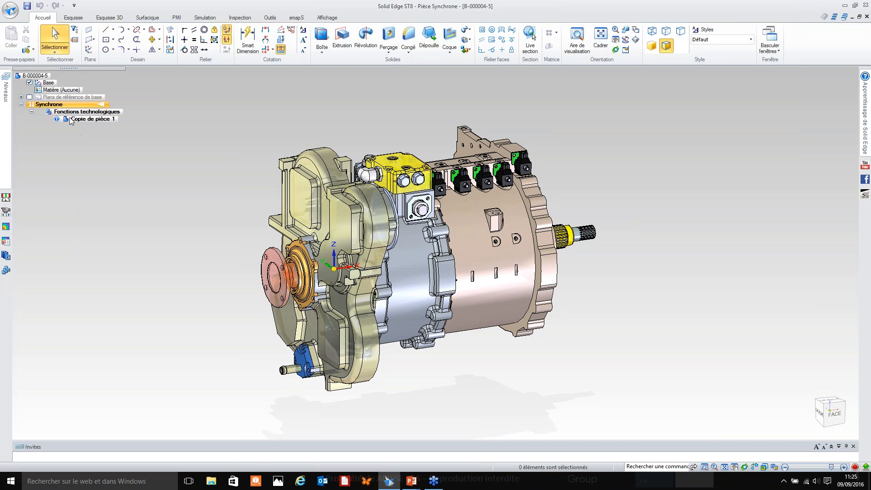
mouse_move(69, 122)
left_click(327, 18)
left_click(321, 49)
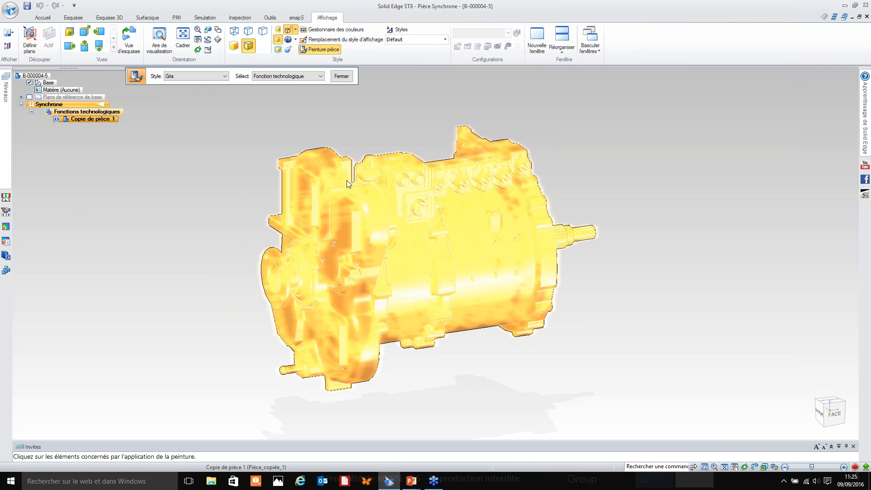
Override the view background, switching it from a gradient to a solid colour (Solide).
right_click(214, 148)
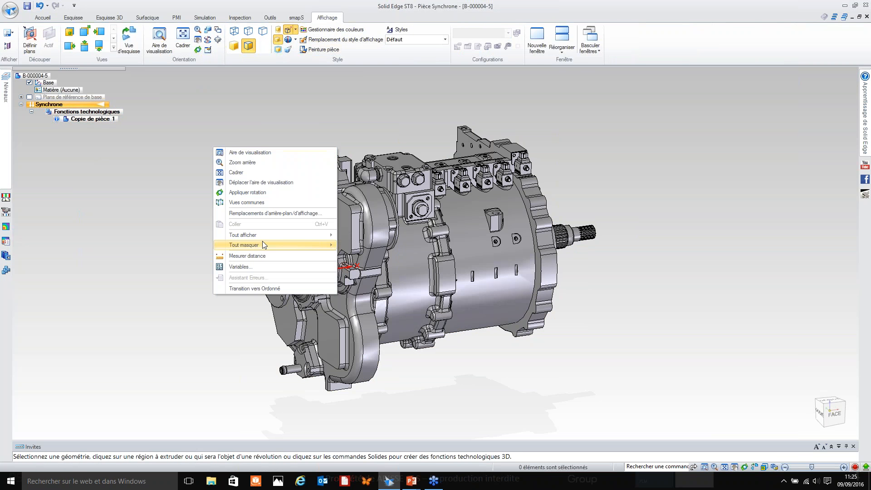
left_click(290, 213)
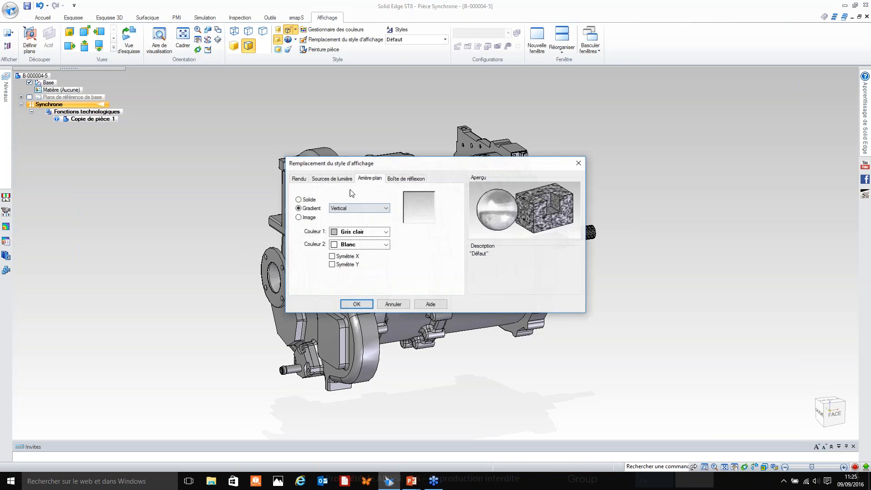
left_click(300, 200)
left_click(357, 303)
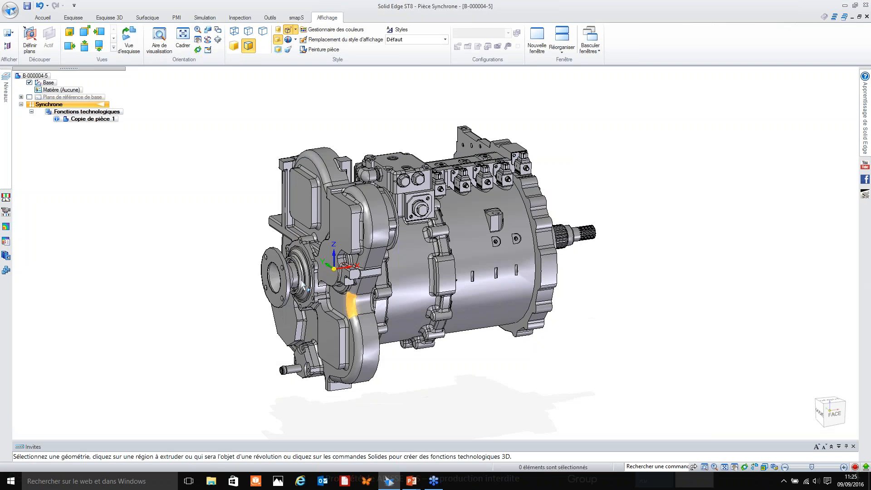
Switch the imported part from the synchronous to the ordered (Ordonné) modelling environment.
middle_click_drag(202, 268, 139, 260)
middle_click_drag(275, 172, 279, 207)
right_click(354, 360)
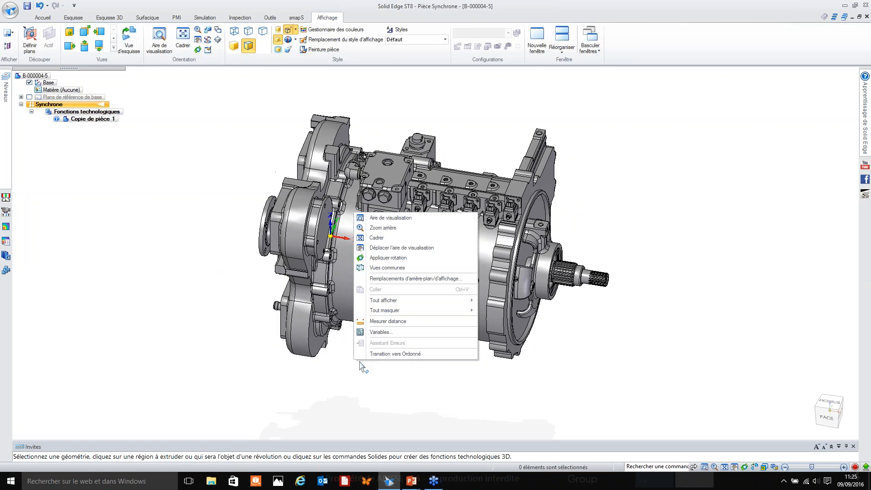
left_click(396, 355)
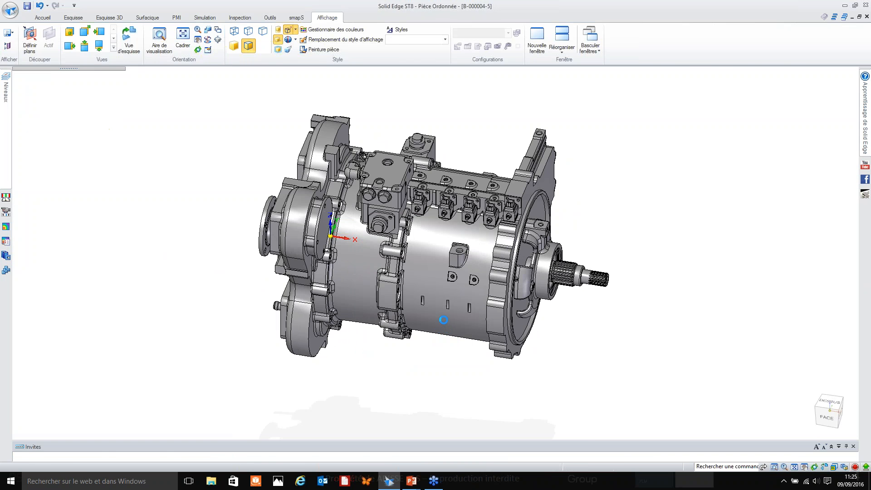
Try to delete all the faces of the block, bosses and slots on the cylindrical casing together.
left_click(524, 38)
middle_click_drag(480, 243, 475, 291)
scroll(472, 354, "up", 3)
left_click_drag(538, 326, 415, 203)
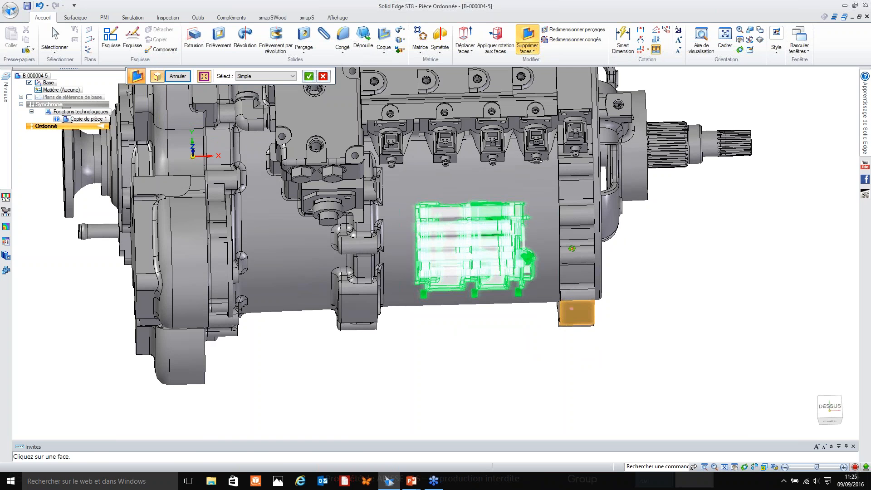
middle_click_drag(572, 308, 571, 298)
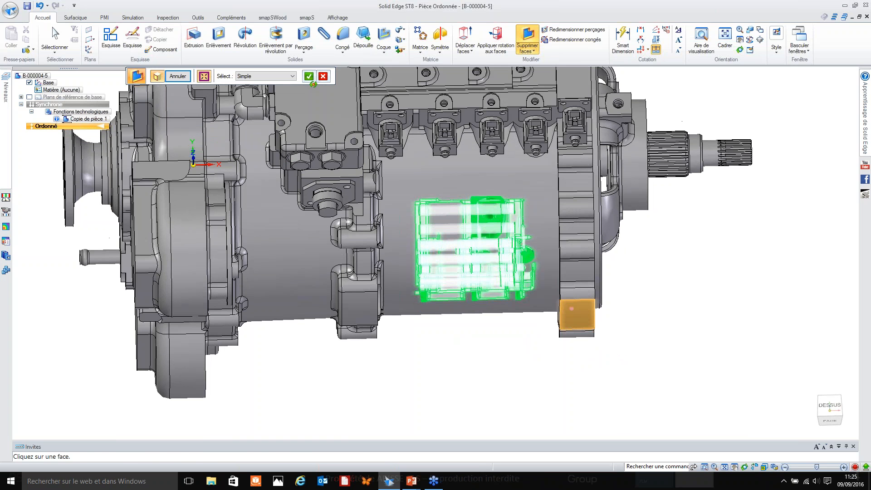
left_click(309, 77)
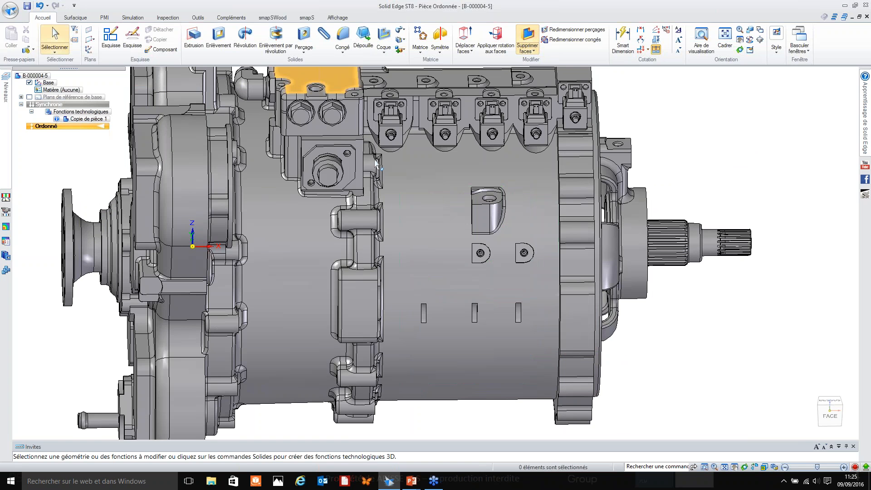
Delete the faces of the D-shaped boss and the slot on the casing nearest the splined-shaft end.
middle_click_drag(493, 263, 494, 326)
left_click(528, 36)
left_click_drag(540, 282, 510, 254)
middle_click_drag(510, 254, 524, 313)
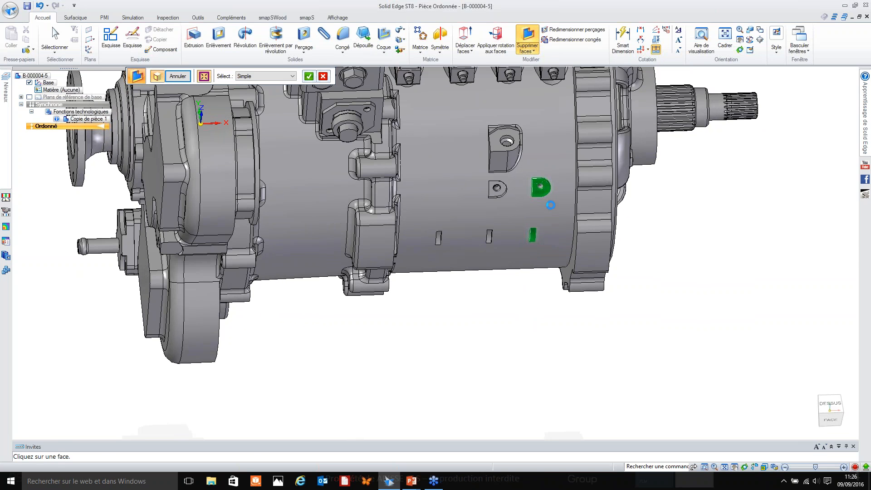
scroll(557, 233, "up", 2)
middle_click_drag(557, 233, 564, 291, "shift")
right_click(538, 344)
Start an extrusion on the flat ring face around the splined shaft and sketch a centred circle about 169 mm in diameter.
middle_click_drag(529, 357, 502, 321)
scroll(522, 353, "down", 2)
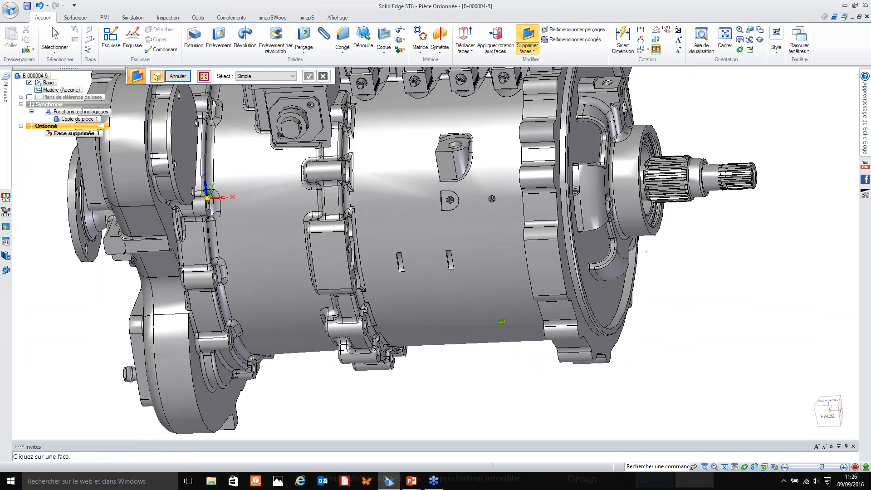
left_click(194, 38)
middle_click_drag(455, 246, 615, 209)
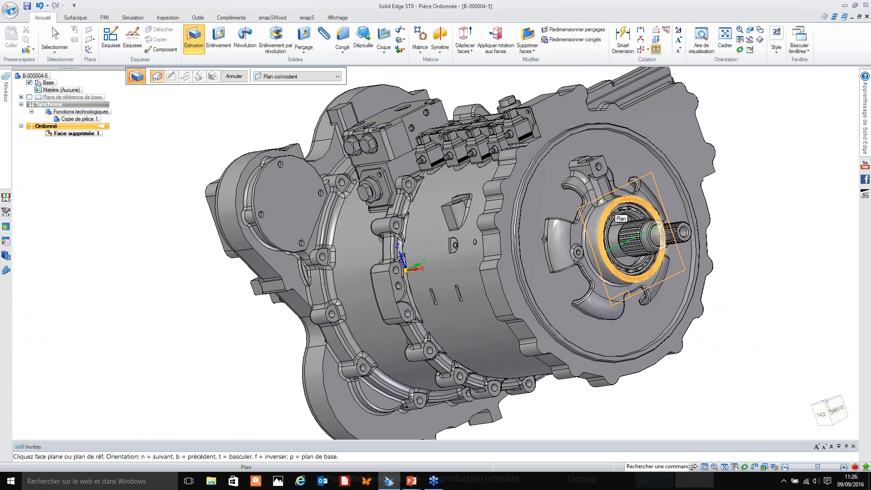
left_click(616, 214)
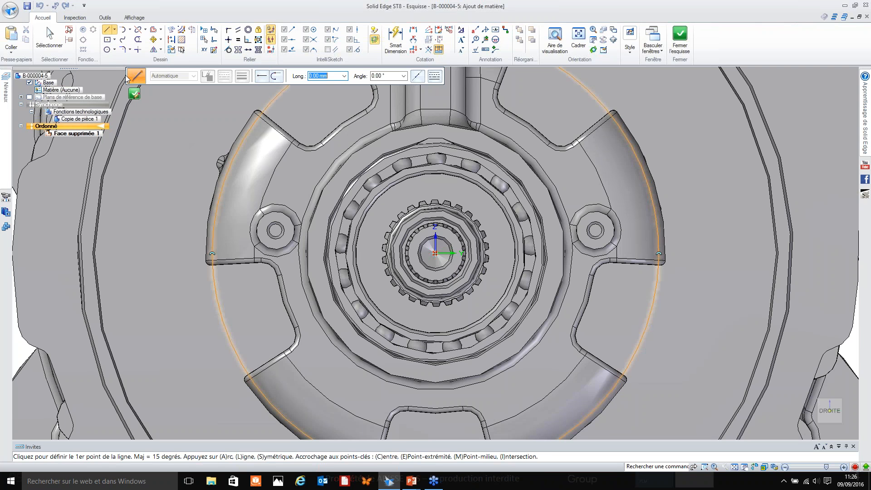
key("c")
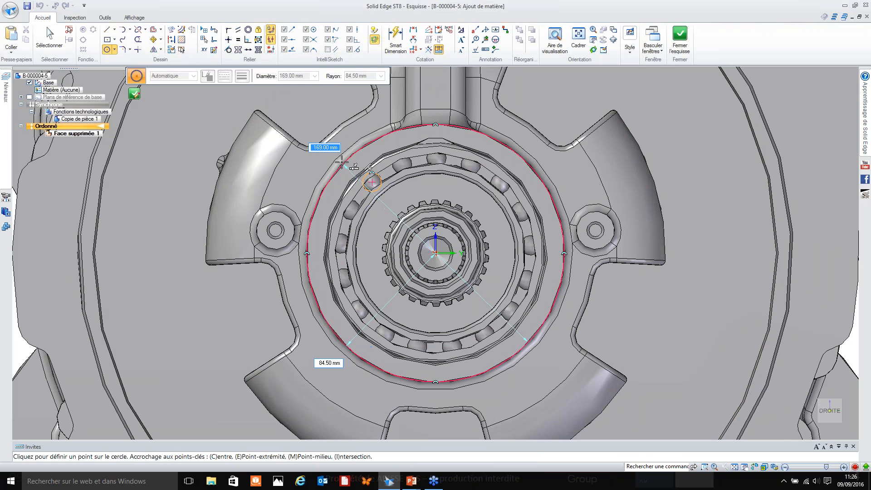
left_click(680, 36)
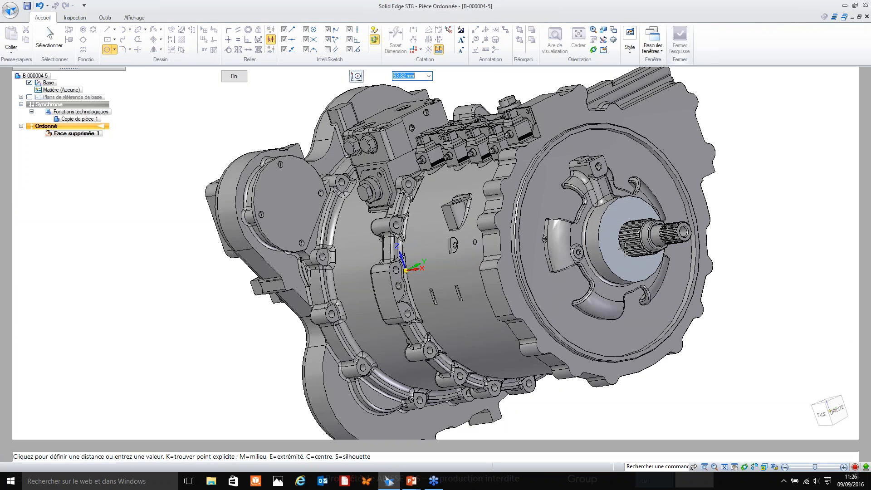
Extrude the circle from the hub face inward to a keypoint on the casing's end flange.
middle_click_drag(658, 263, 571, 257)
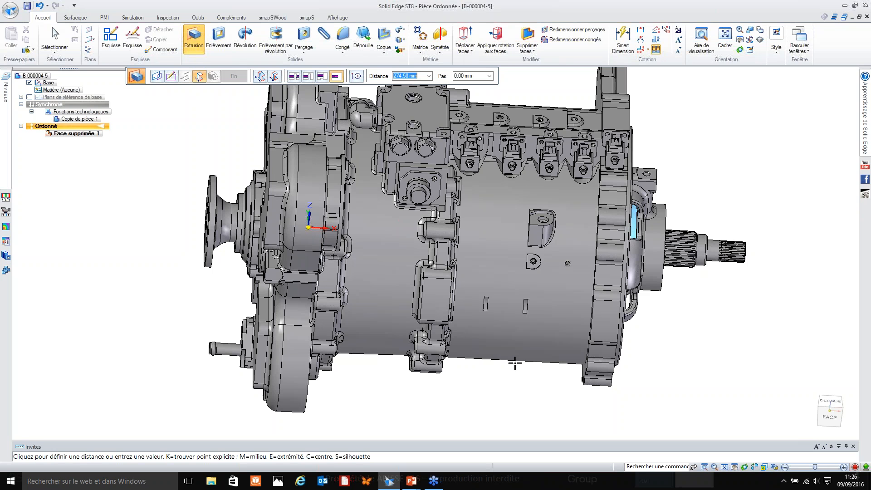
left_click(583, 364)
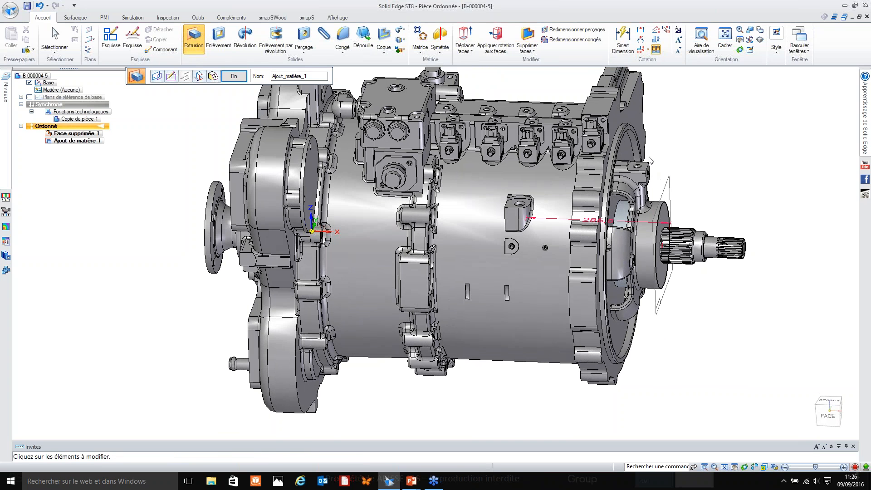
key("Escape")
middle_click_drag(587, 256, 588, 231)
middle_click_drag(464, 136, 403, 135)
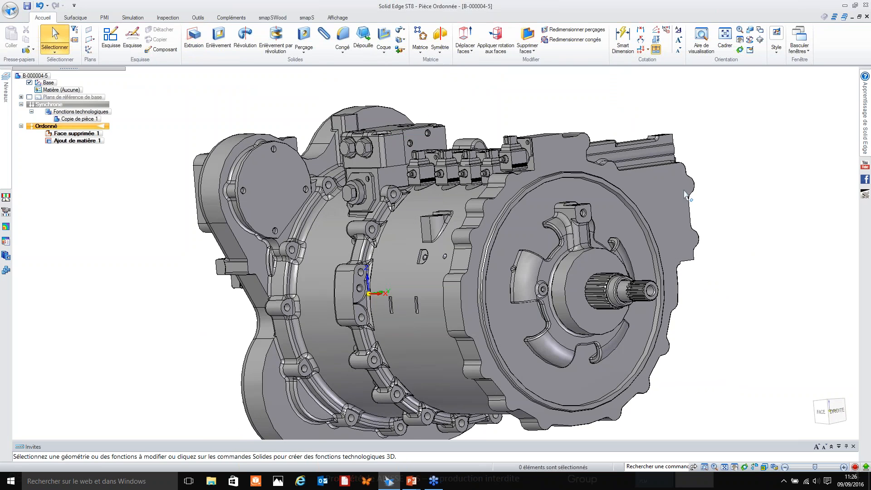
middle_click(718, 223)
middle_click(718, 224)
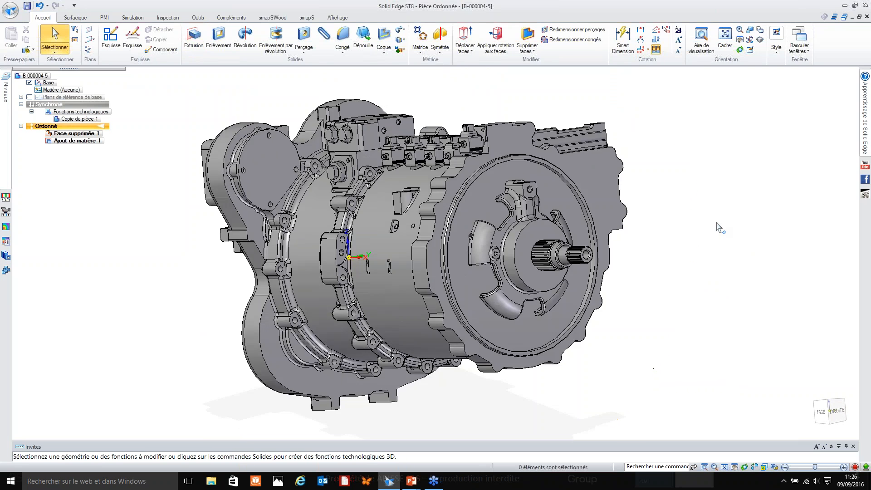
Save the simplified part in the BullDozer folder as ___B-000004-5.par.
left_click(27, 6)
key("Left")
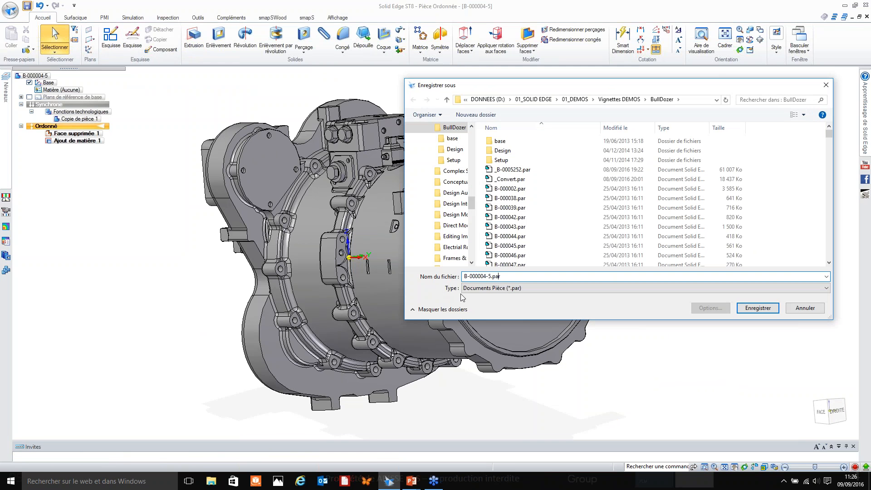
type("c")
key("BackSpace")
type("__")
key("Return")
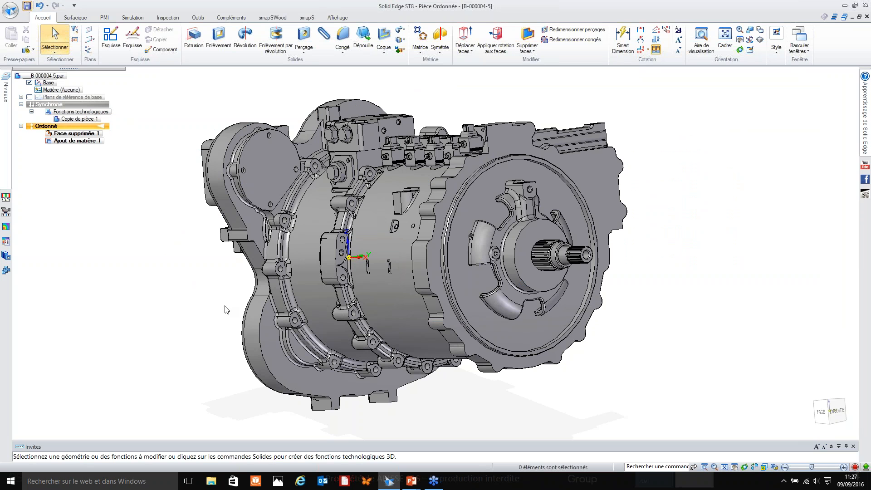
Switch to B-000004.asm and insert the open part ___B-000004-5.par into the assembly.
key("ctrl+Tab")
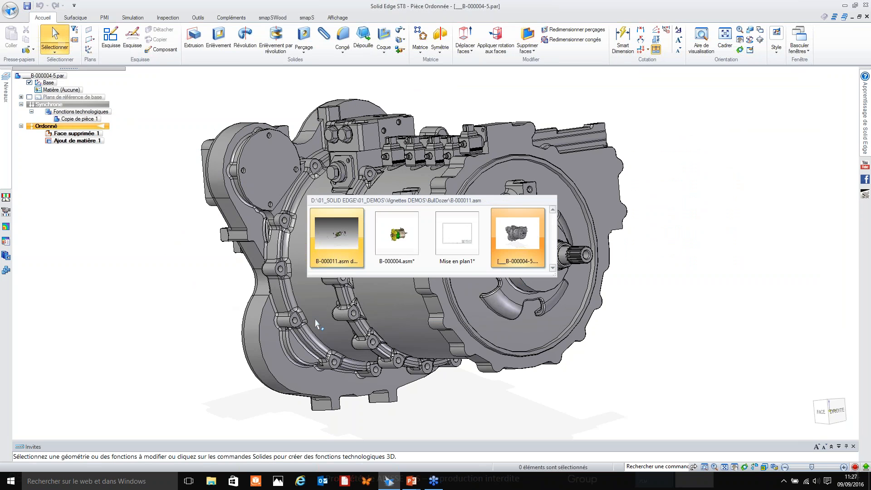
left_click(398, 238)
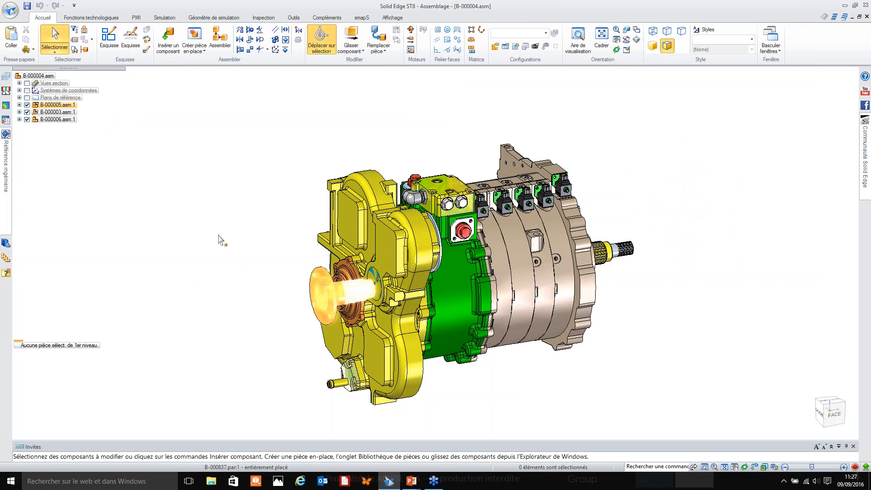
left_click(6, 243)
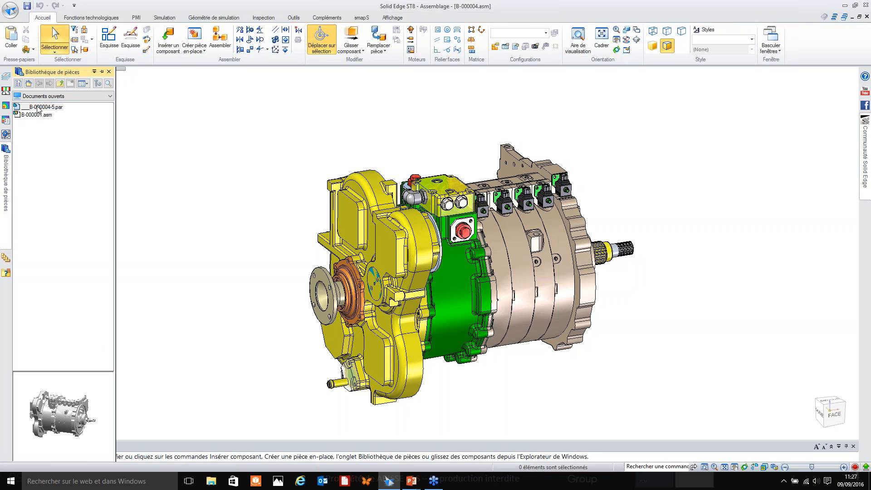
left_click_drag(36, 115, 218, 138)
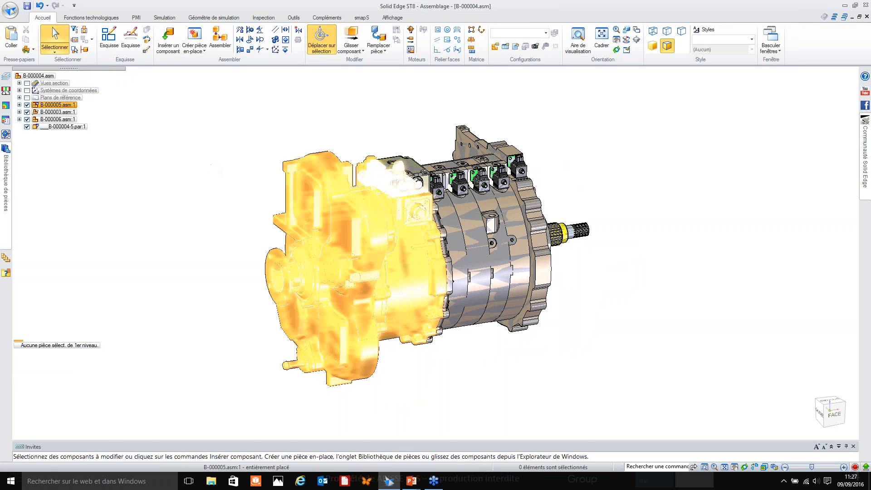
In the occurrence properties of B-000005.asm, B-000003.asm and B-000006.asm, turn off their display in higher-level assemblies.
left_click(56, 105)
left_click(55, 119, "shift")
right_click(55, 119)
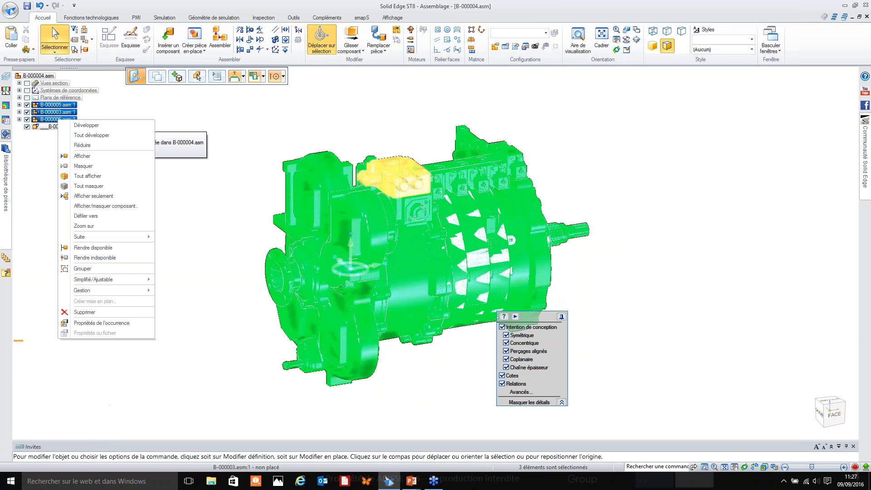
left_click(86, 325)
scroll(95, 207, "right", 6)
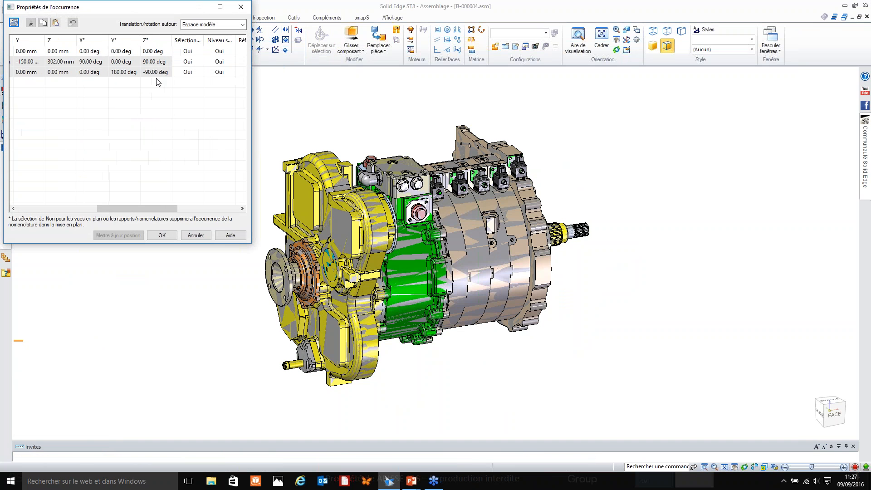
left_click(198, 54)
left_click(198, 53)
left_click(198, 67)
left_click(199, 63)
left_click(200, 61)
left_click(200, 73)
left_click(184, 87)
left_click(163, 236)
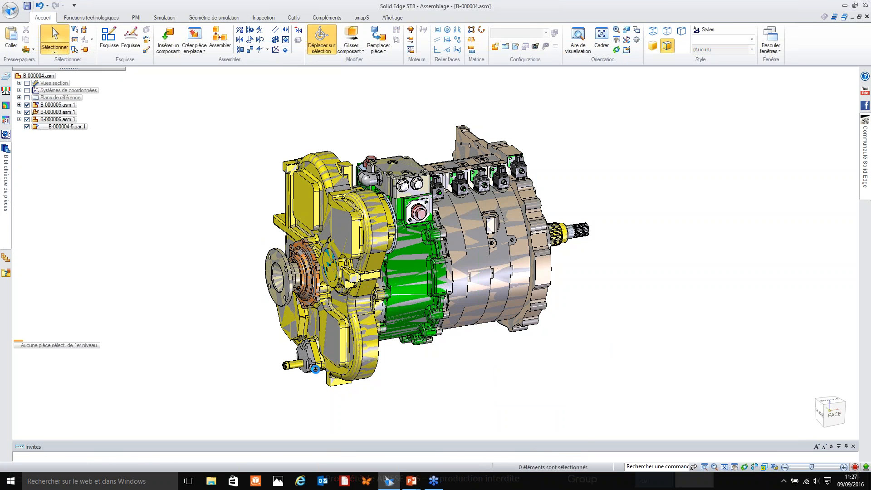
Switch to the B-000011.asm window and return from it to the top-level bulldozer assembly B-000001.asm.
key("ctrl+Tab")
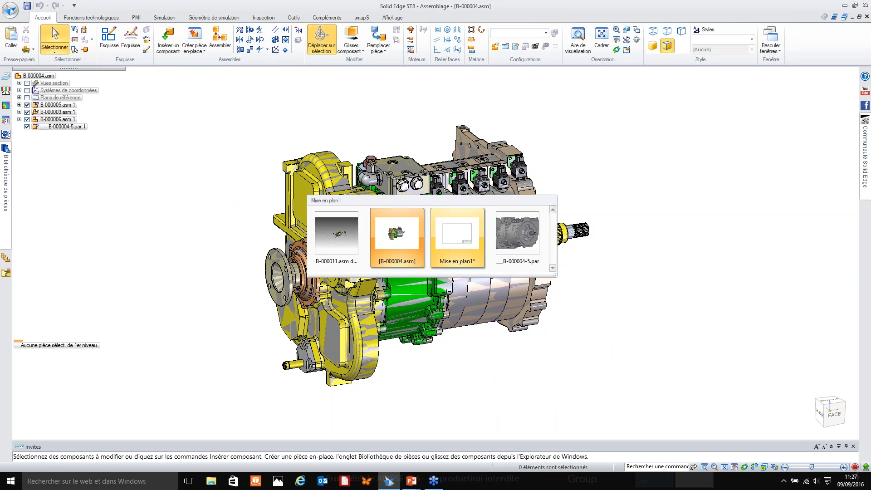
left_click(338, 242)
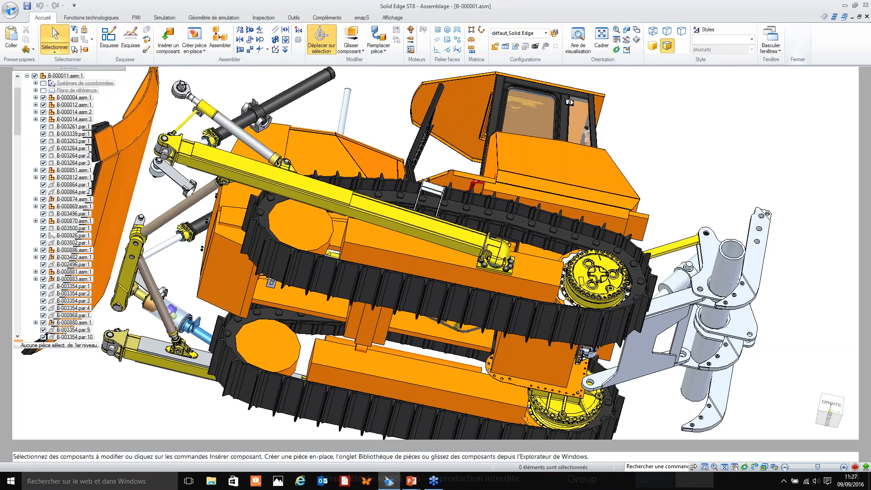
middle_click_drag(477, 199, 450, 322)
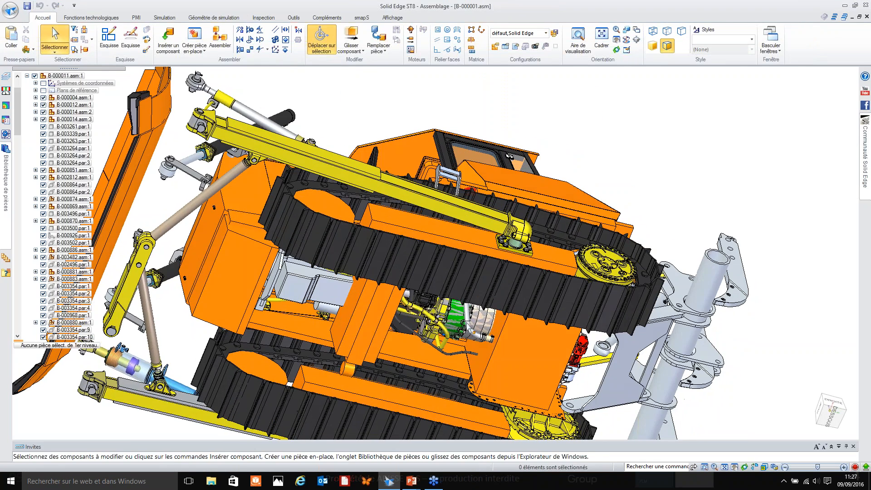
Highlight ___B-000004-5.par inside the bulldozer and check its location from the underside and the side.
left_click(450, 322)
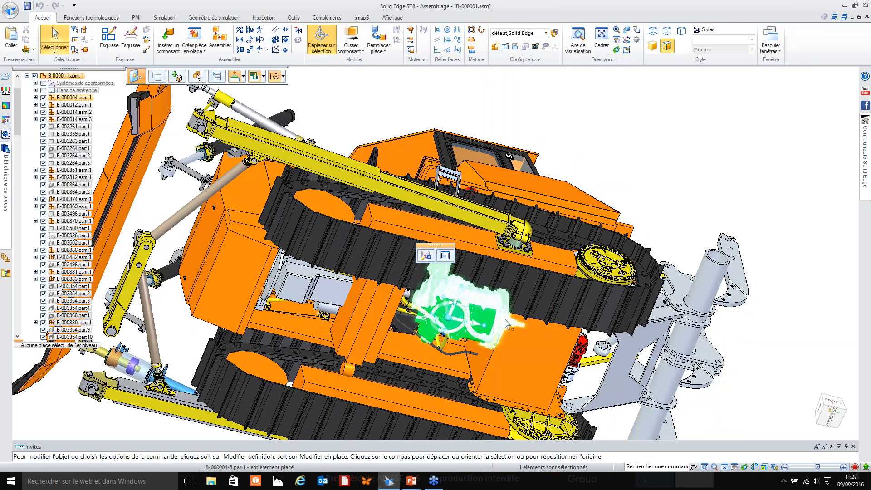
middle_click_drag(576, 232, 574, 318)
middle_click(664, 255)
middle_click(663, 255)
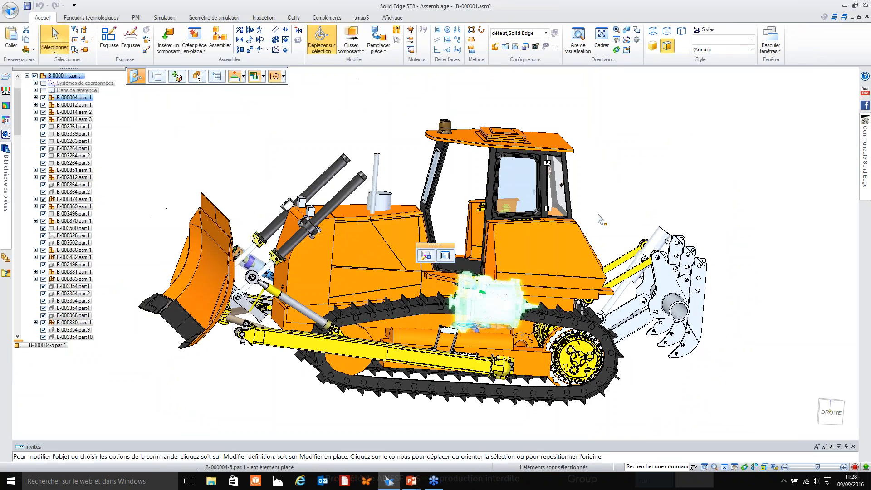
left_click(280, 144)
key("Escape")
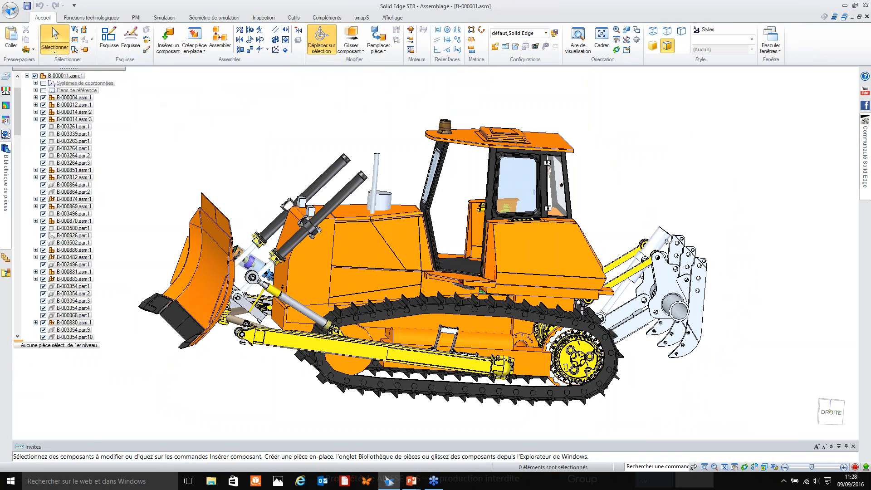
Create a drawing of the current bulldozer assembly from the Iso Metric Draft.dft template with the view creation wizard.
left_click(13, 10)
mouse_move(54, 28)
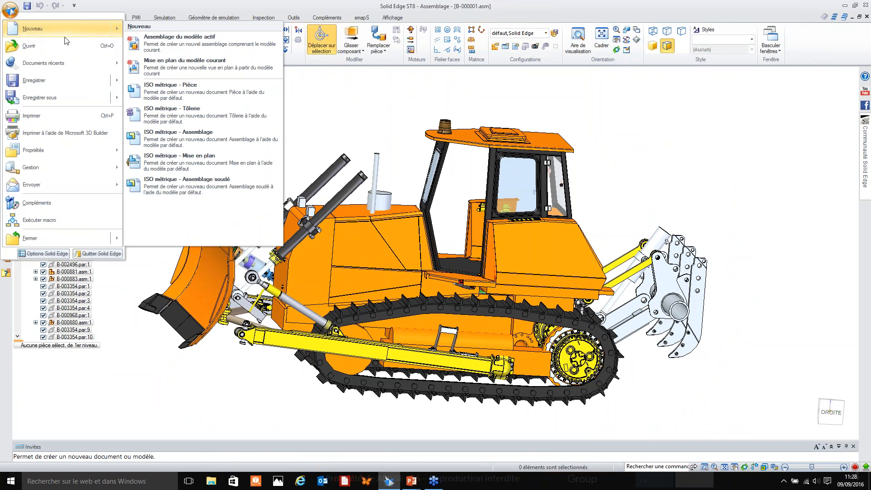
left_click(158, 72)
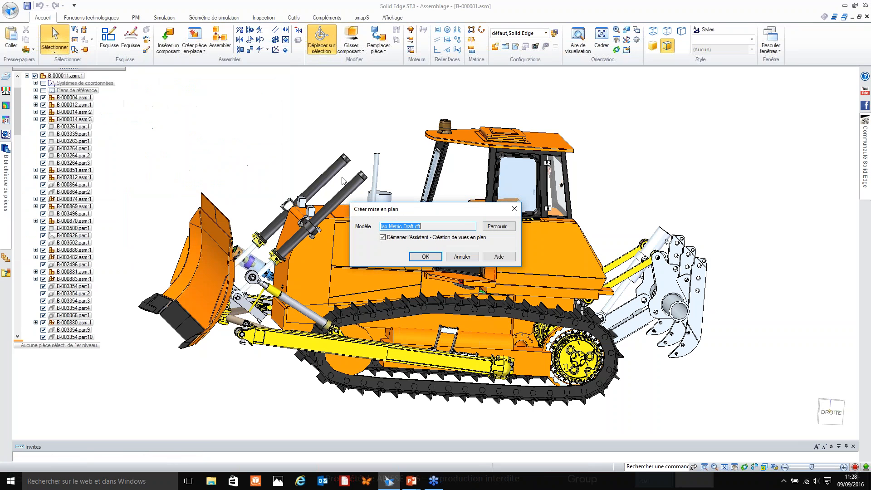
left_click(424, 257)
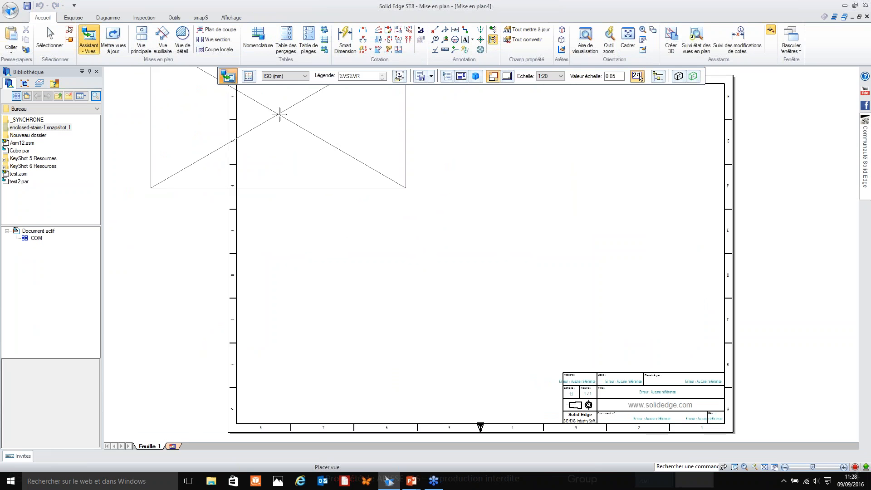
Review the wizard's options for simplified assemblies and parts and low-quality views, plus its saved settings.
left_click(447, 76)
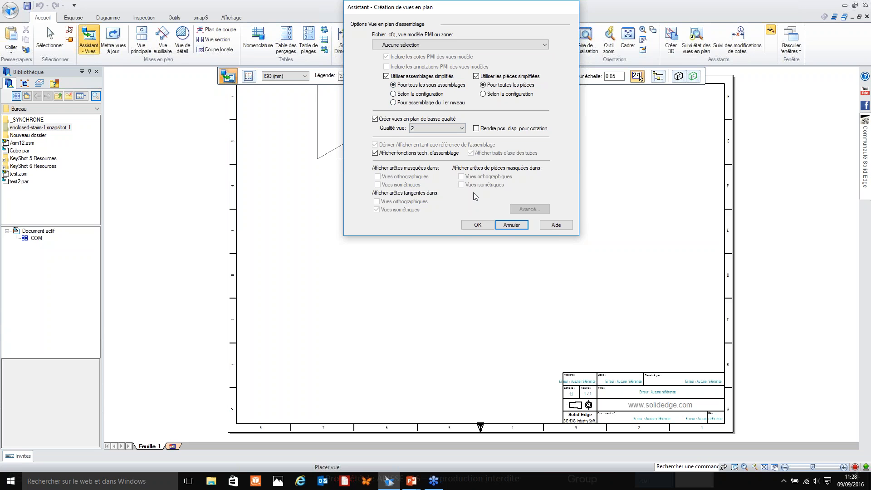
left_click(477, 225)
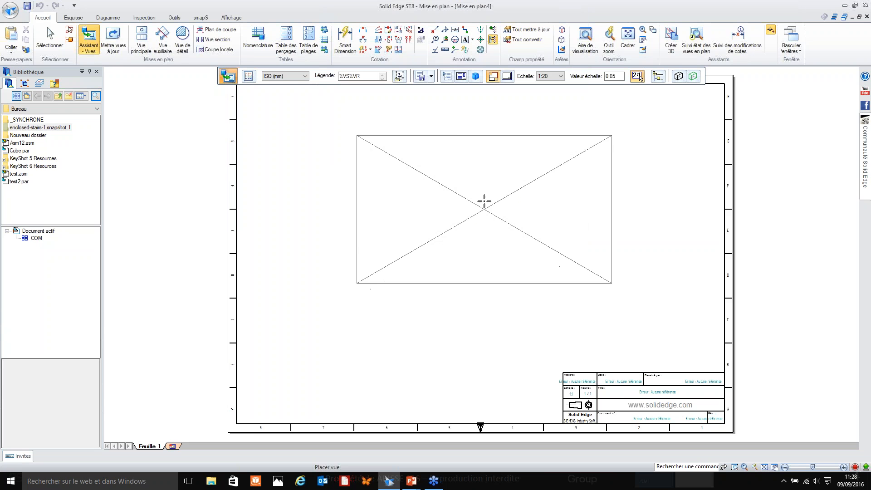
left_click(420, 76)
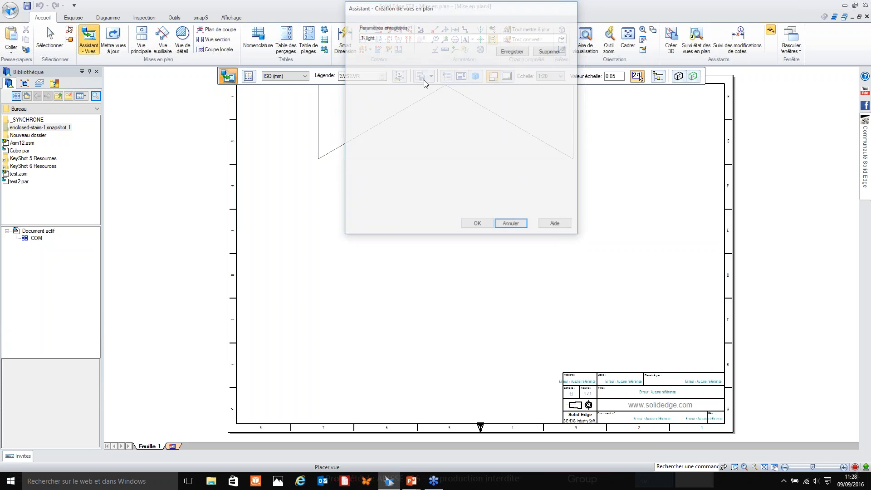
left_click(376, 38)
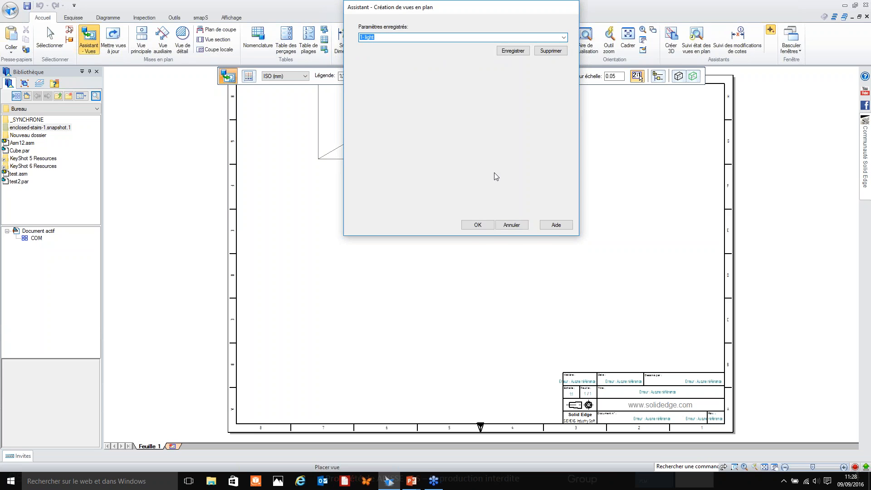
left_click(508, 225)
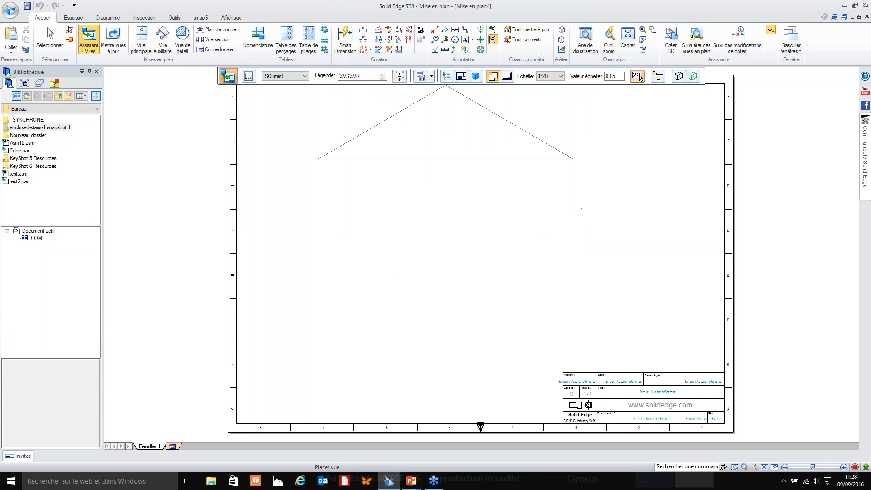
Set the main drawing view's orientation to the named view Face.
left_click(475, 77)
mouse_move(496, 176)
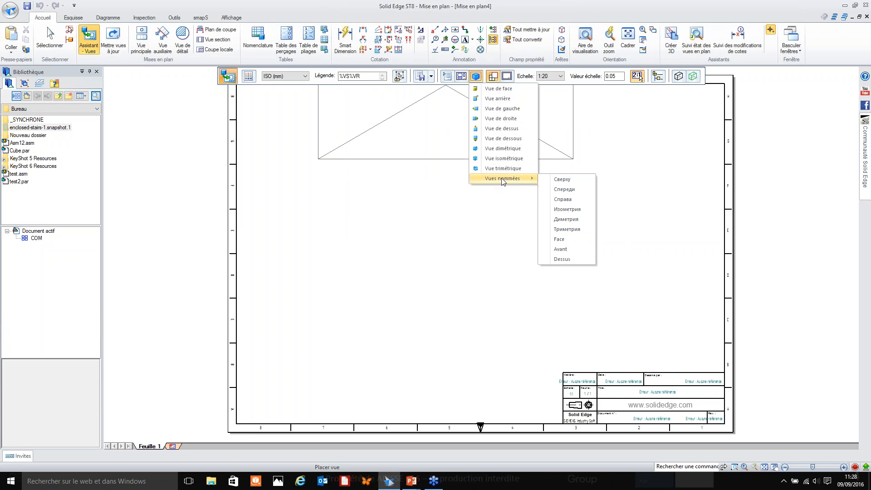
left_click(561, 239)
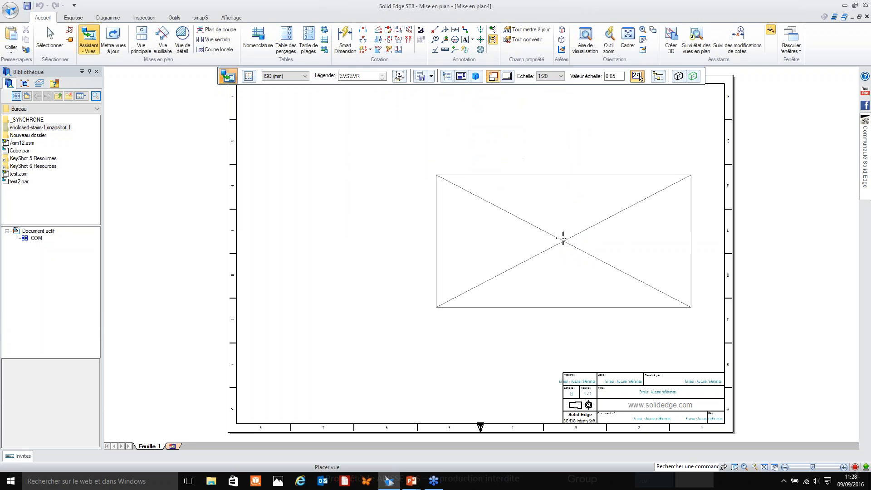
Add the side-adjacent, below and lower-left isometric views to the layout and place all four bulldozer views on the sheet.
left_click(461, 76)
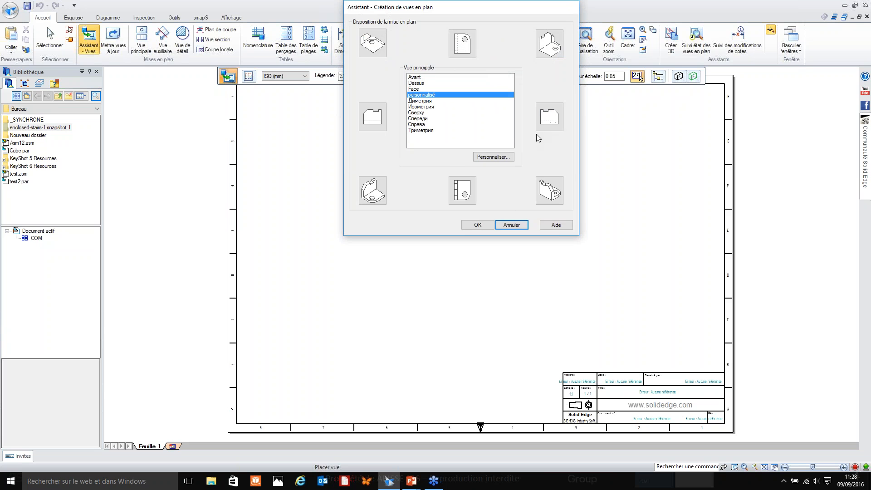
left_click(372, 117)
left_click(463, 191)
left_click(373, 190)
left_click(478, 225)
left_click(554, 154)
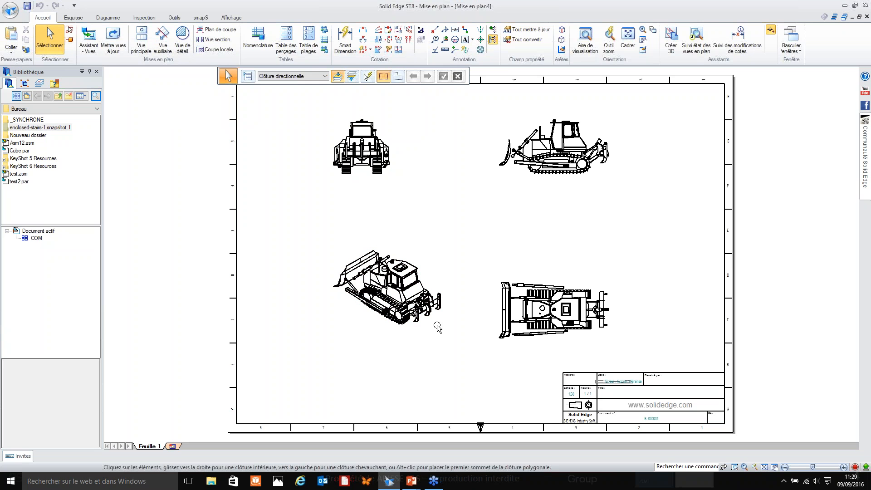
Switch to the PowerPoint presentation on simplification.
left_click(412, 480)
left_click(480, 439)
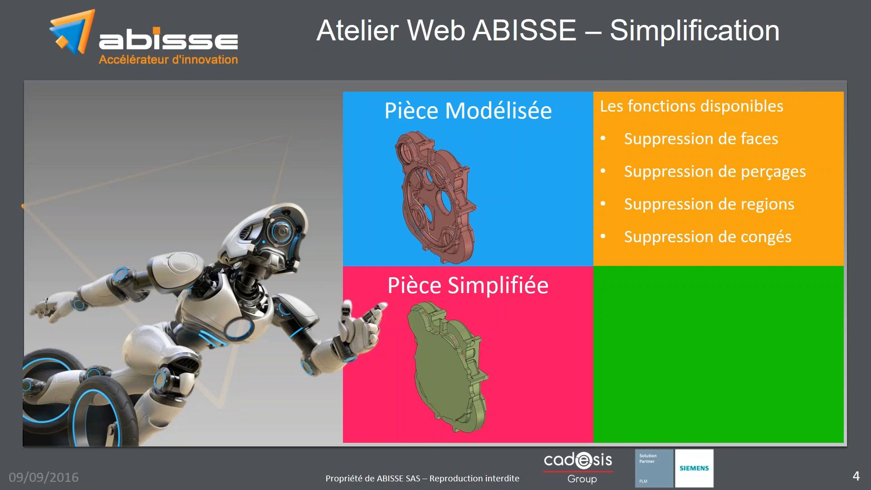